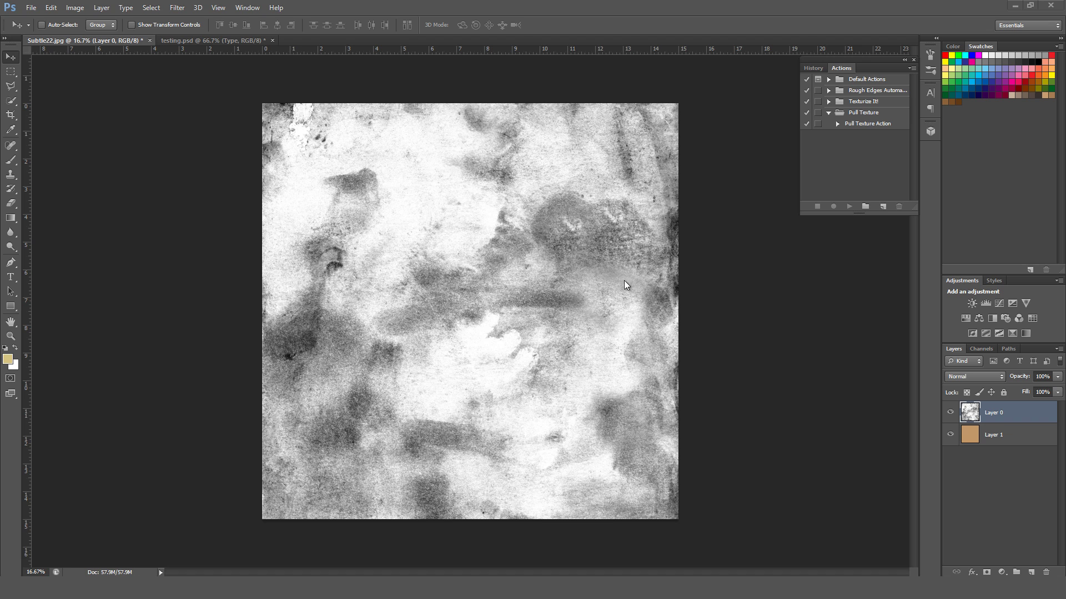
{"action": "left_click", "coordinate": [75, 8]}
{"action": "mouse_move", "coordinate": [92, 36]}
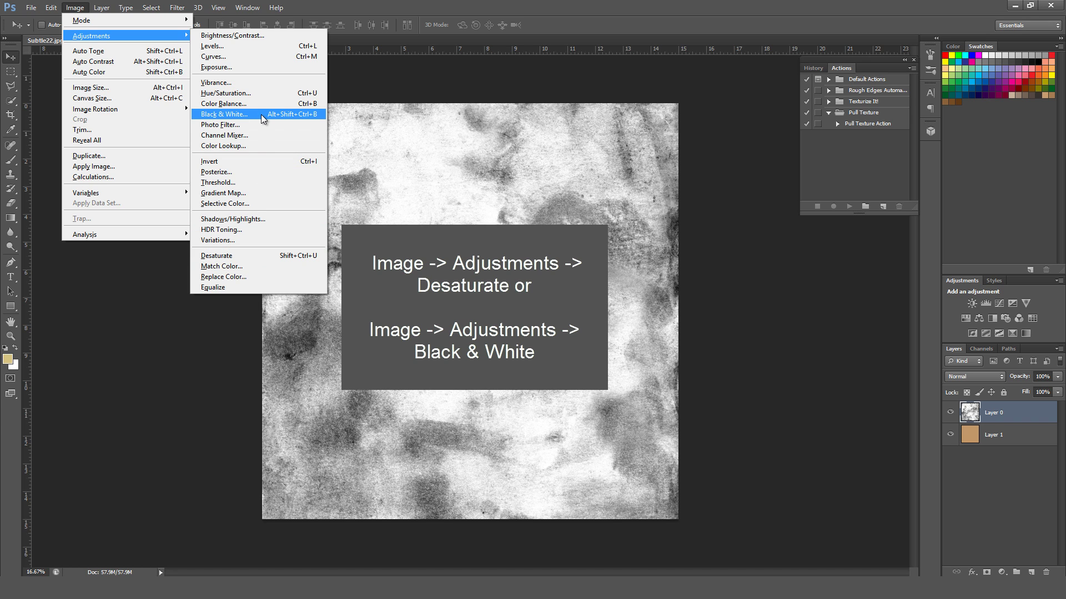
{"action": "left_click", "coordinate": [349, 191]}
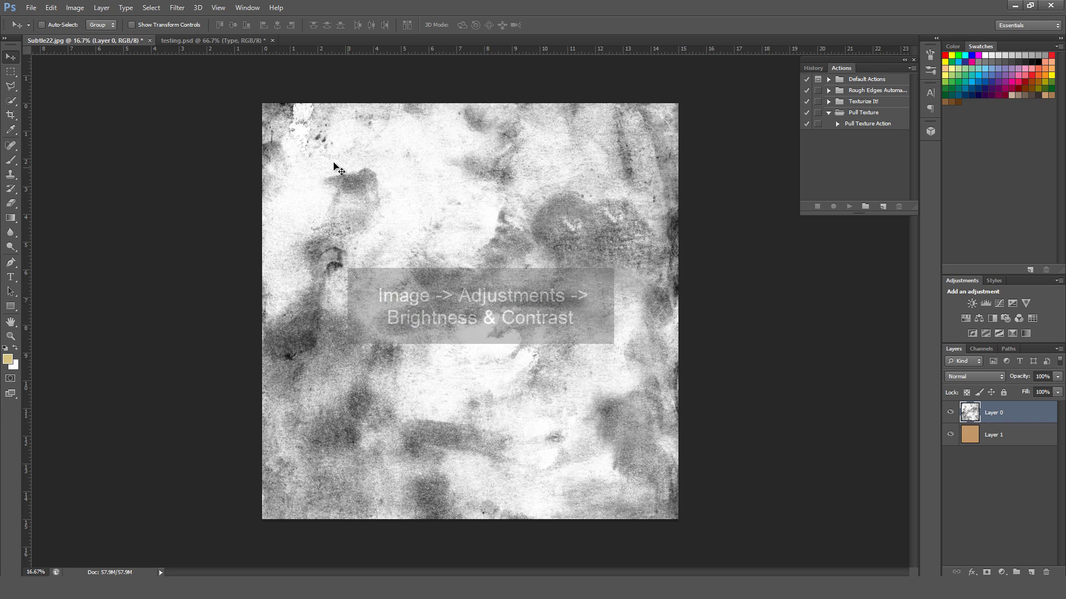
Try a contrast of 100 on the Layer 0 texture with Brightness/Contrast and discard the adjustment.
{"action": "left_click", "coordinate": [75, 7]}
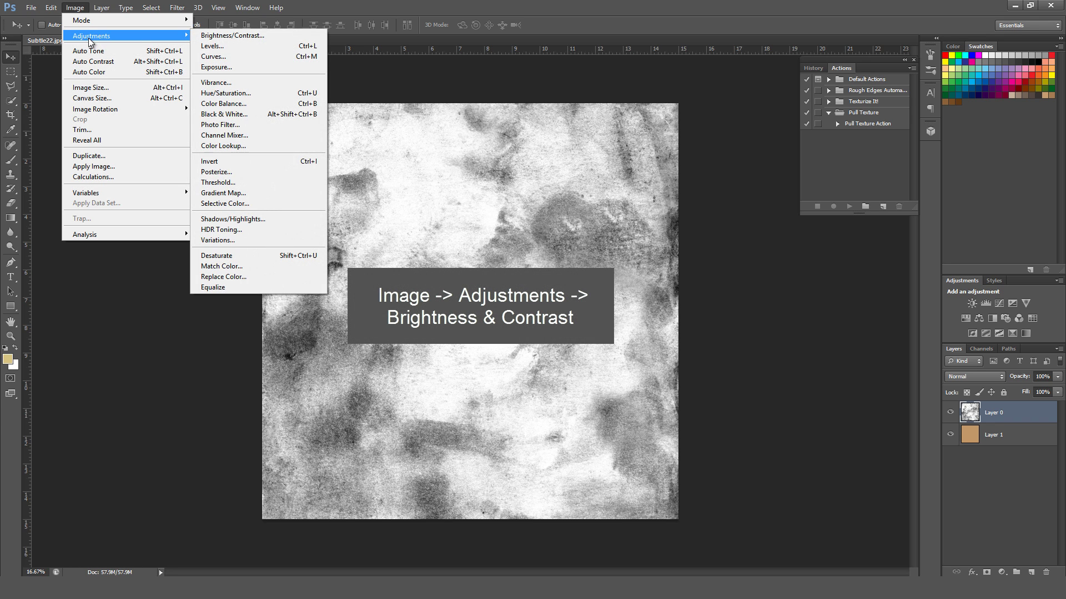
{"action": "left_click", "coordinate": [232, 35]}
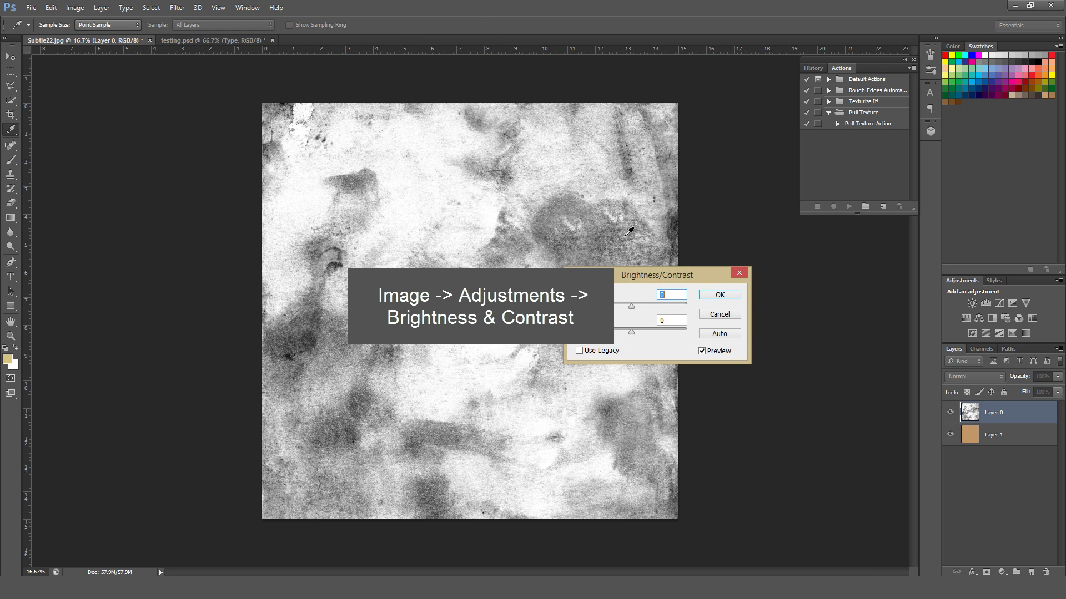
{"action": "left_click_drag", "start_coordinate": [614, 279], "coordinate": [697, 272]}
{"action": "left_click_drag", "start_coordinate": [715, 325], "coordinate": [781, 332]}
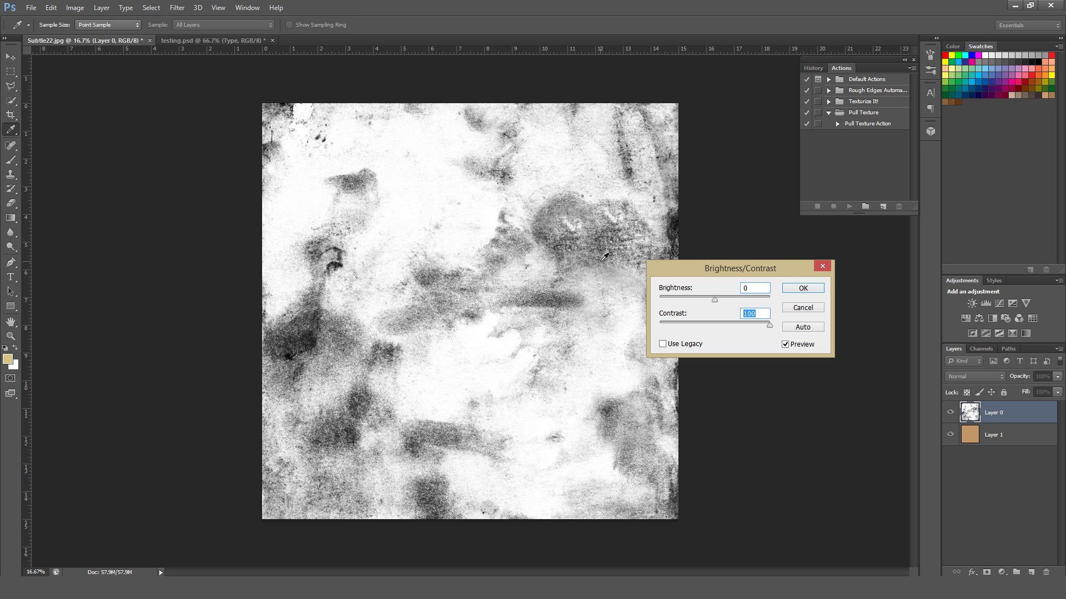
{"action": "left_click", "coordinate": [803, 309]}
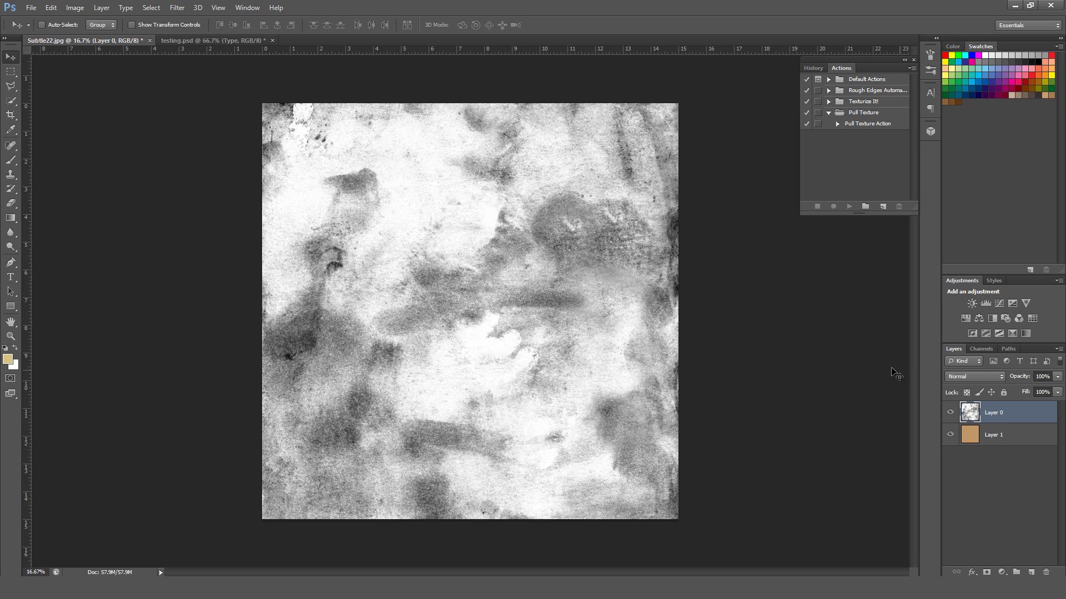
Hide and reshow Layer 0 to compare the texture with the solid colour layer beneath it.
{"action": "left_click", "coordinate": [949, 413]}
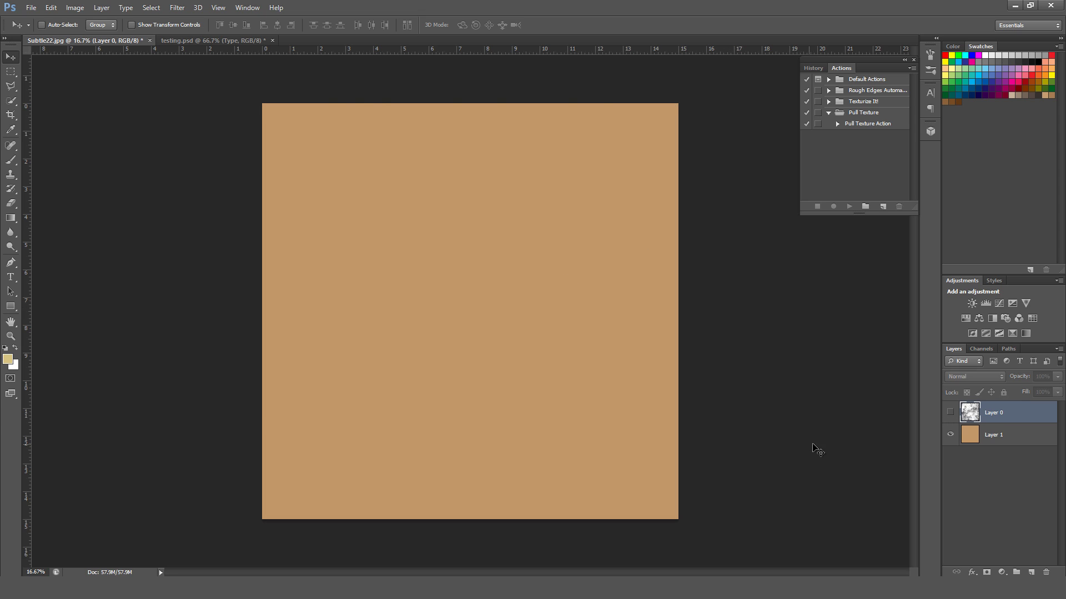
{"action": "left_click", "coordinate": [950, 413]}
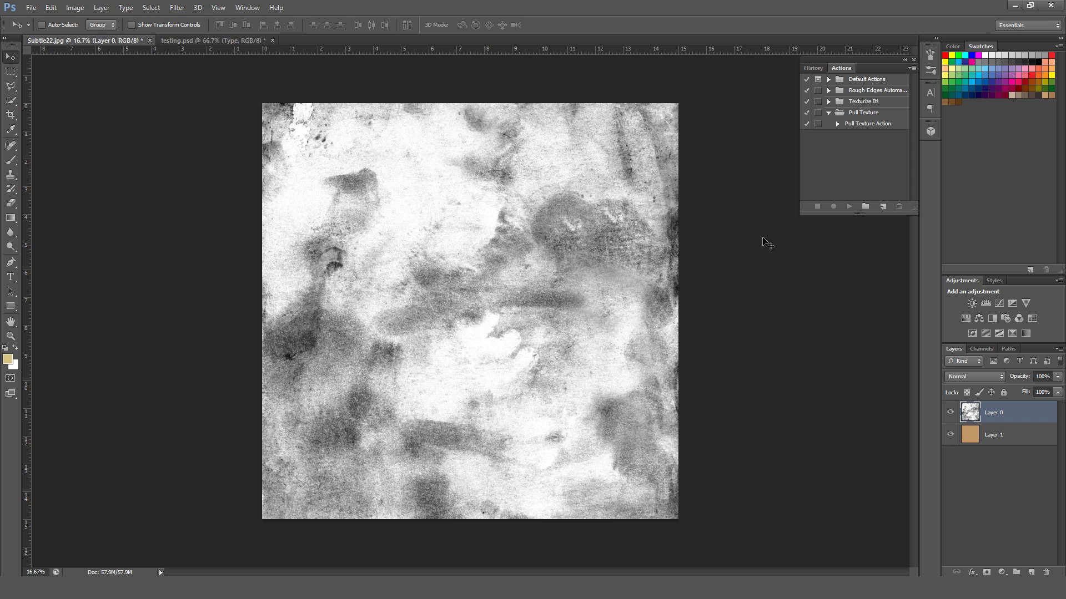
{"action": "left_click", "coordinate": [247, 7]}
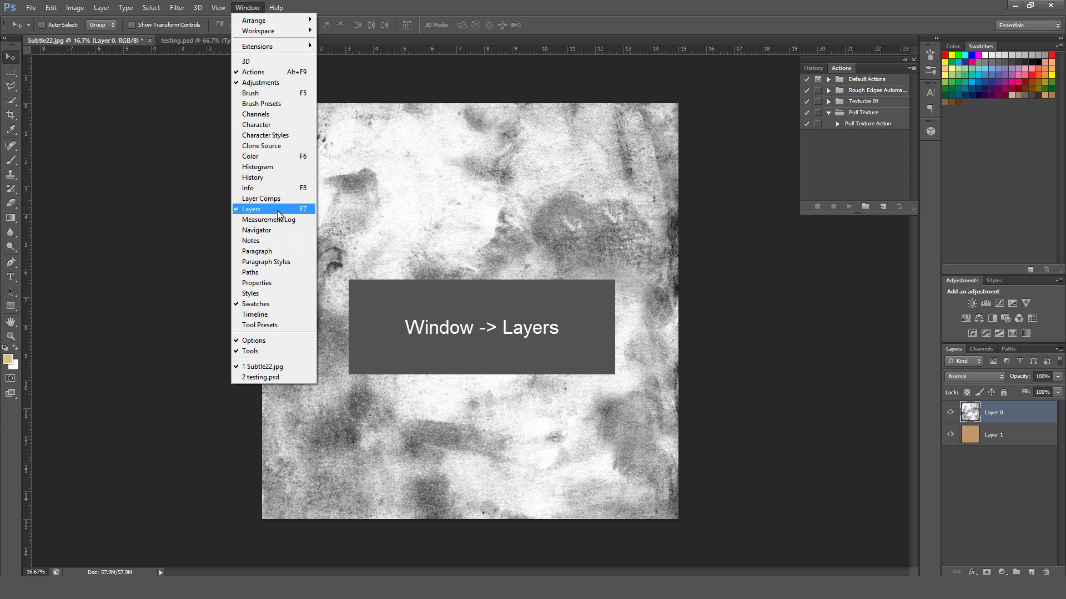
{"action": "left_click", "coordinate": [964, 411]}
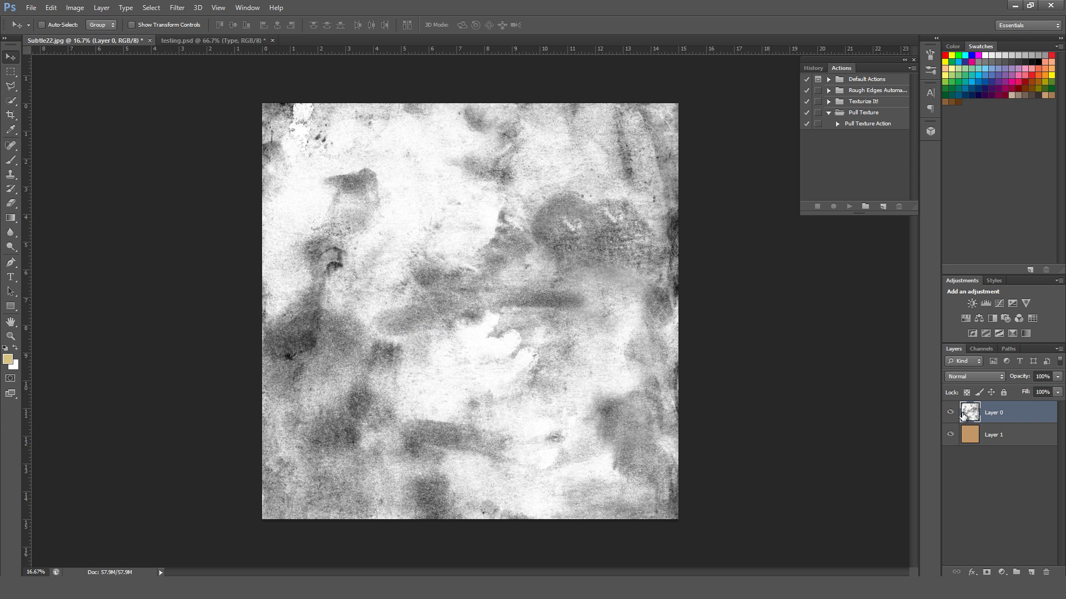
{"action": "left_click", "coordinate": [950, 412]}
{"action": "left_click", "coordinate": [951, 414]}
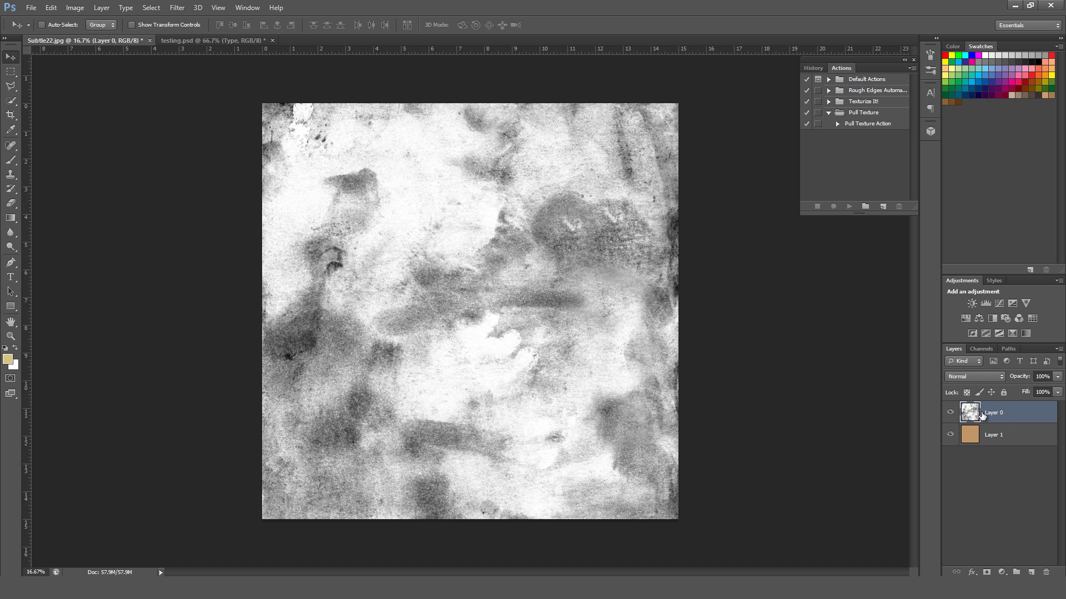
Set Layer 0's blending mode to Multiply and compare the result with Layer 1 hidden and shown.
{"action": "left_click", "coordinate": [968, 376]}
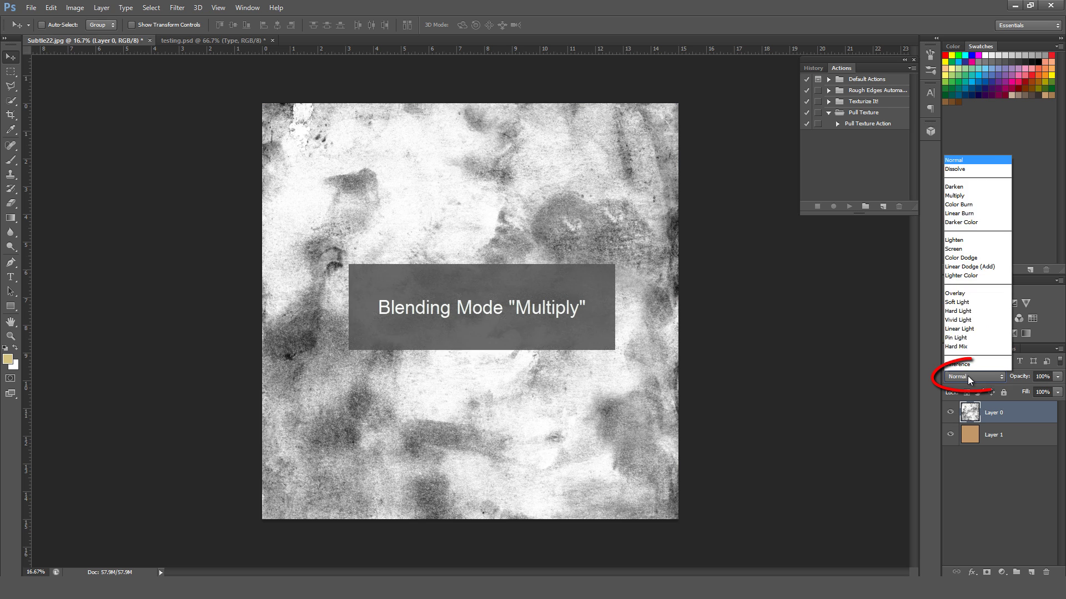
{"action": "left_click", "coordinate": [968, 127]}
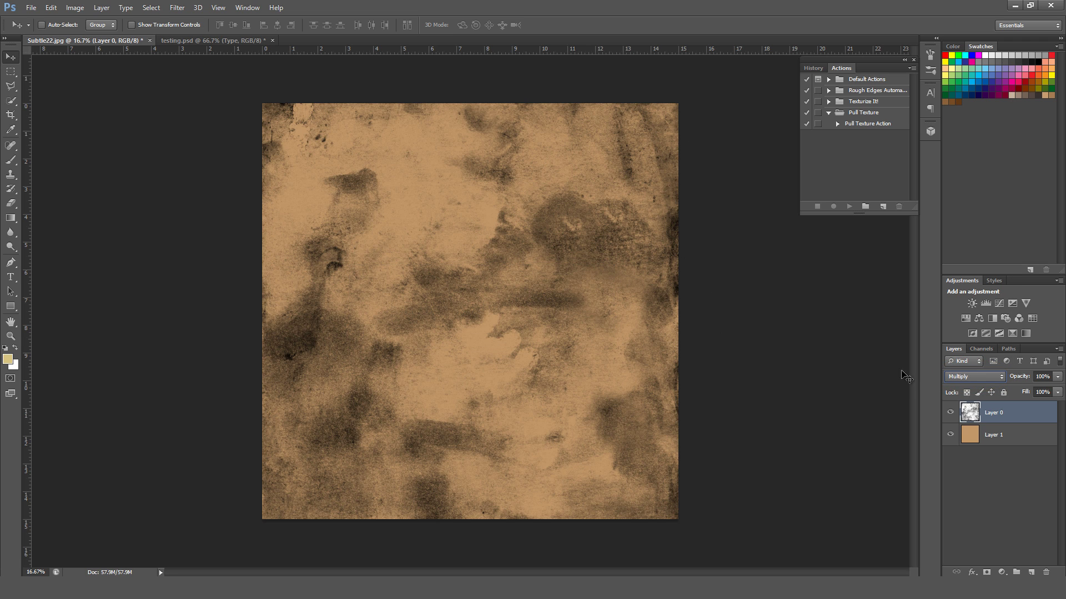
{"action": "left_click", "coordinate": [964, 375]}
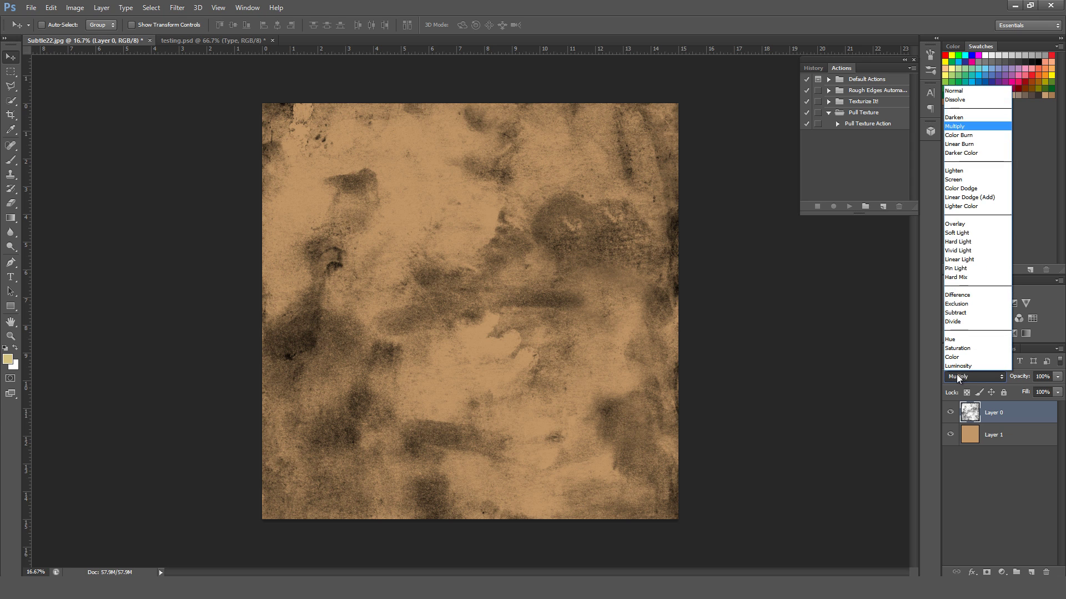
{"action": "left_click", "coordinate": [952, 127]}
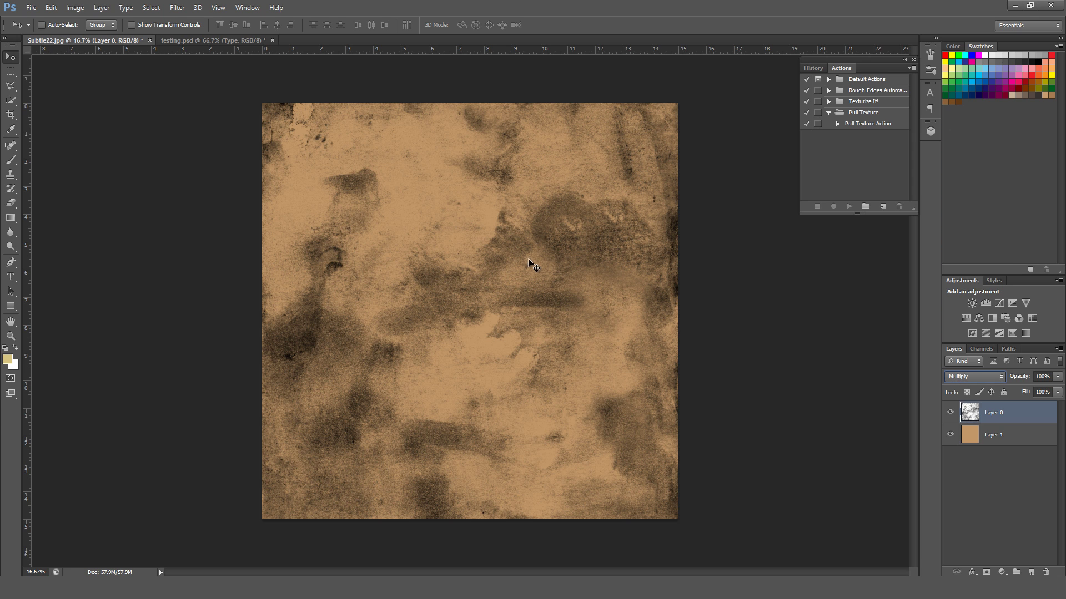
{"action": "left_click", "coordinate": [951, 435]}
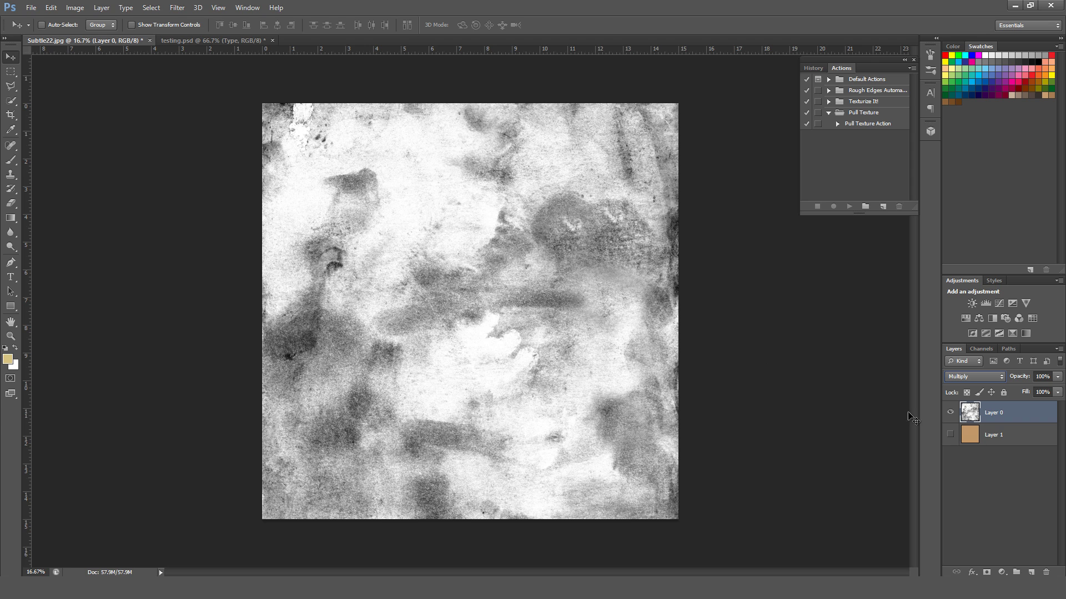
{"action": "left_click", "coordinate": [950, 435]}
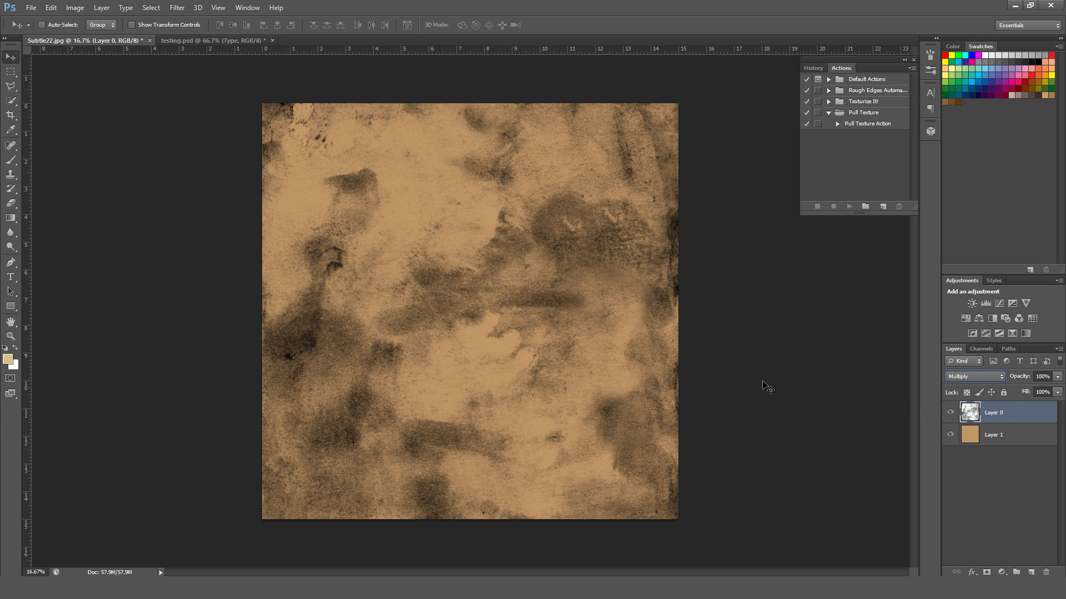
Try colorizing the Layer 0 texture purple with Hue/Saturation, using saturation 48 and lightness +25, and discard the change.
{"action": "key", "text": "ctrl+u"}
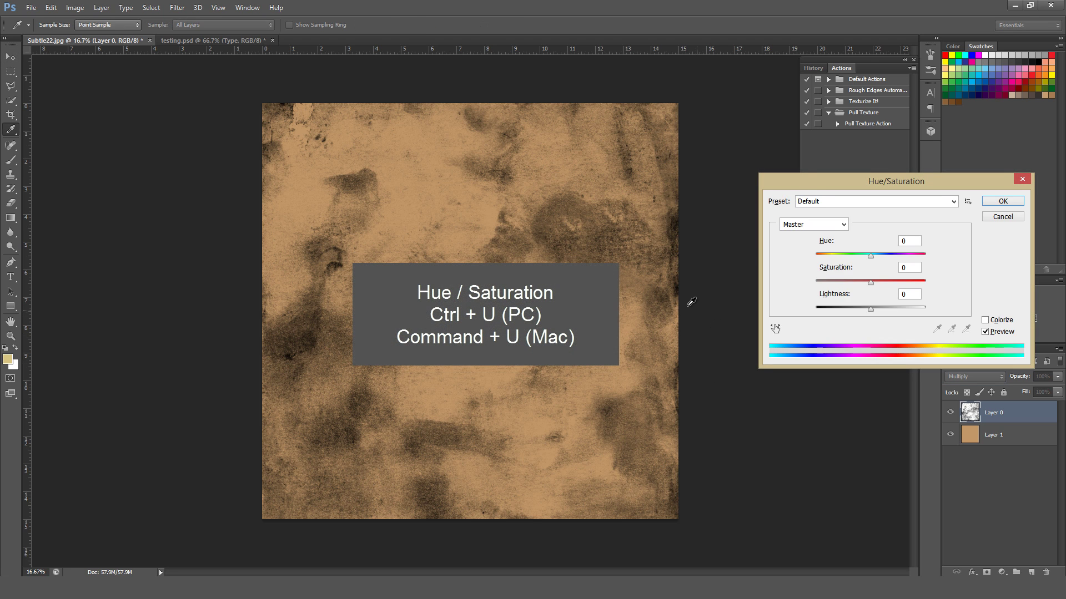
{"action": "left_click_drag", "start_coordinate": [862, 185], "coordinate": [830, 189]}
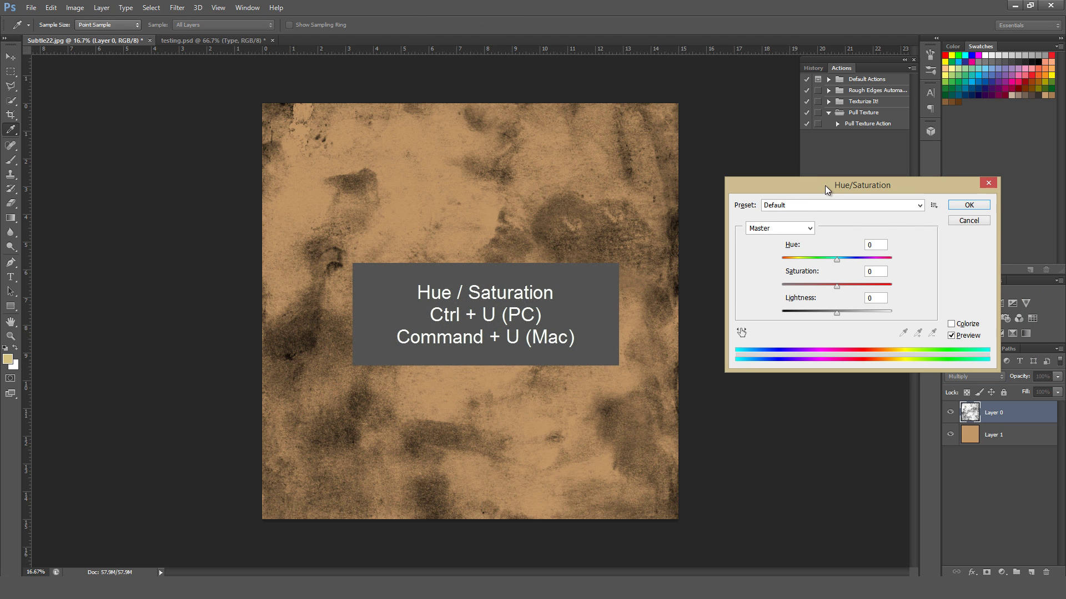
{"action": "left_click", "coordinate": [950, 326]}
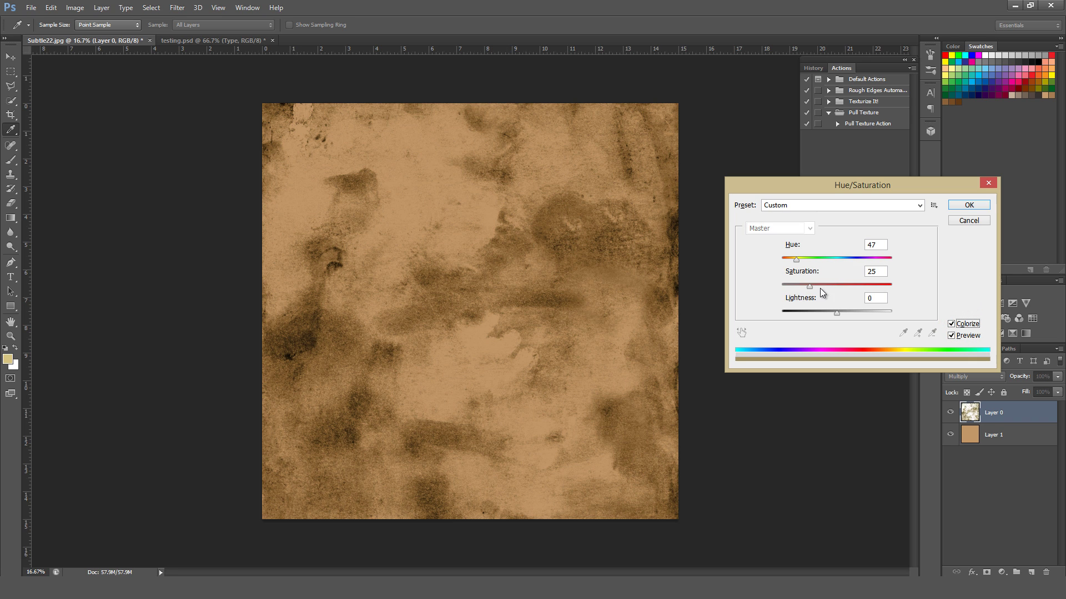
{"action": "mouse_move", "coordinate": [838, 314]}
{"action": "left_mouse_down"}
{"action": "mouse_move", "coordinate": [805, 261]}
{"action": "mouse_move", "coordinate": [857, 261]}
{"action": "mouse_move", "coordinate": [825, 287]}
{"action": "mouse_move", "coordinate": [835, 285]}
{"action": "mouse_move", "coordinate": [831, 314]}
{"action": "mouse_move", "coordinate": [851, 309]}
{"action": "left_mouse_up"}
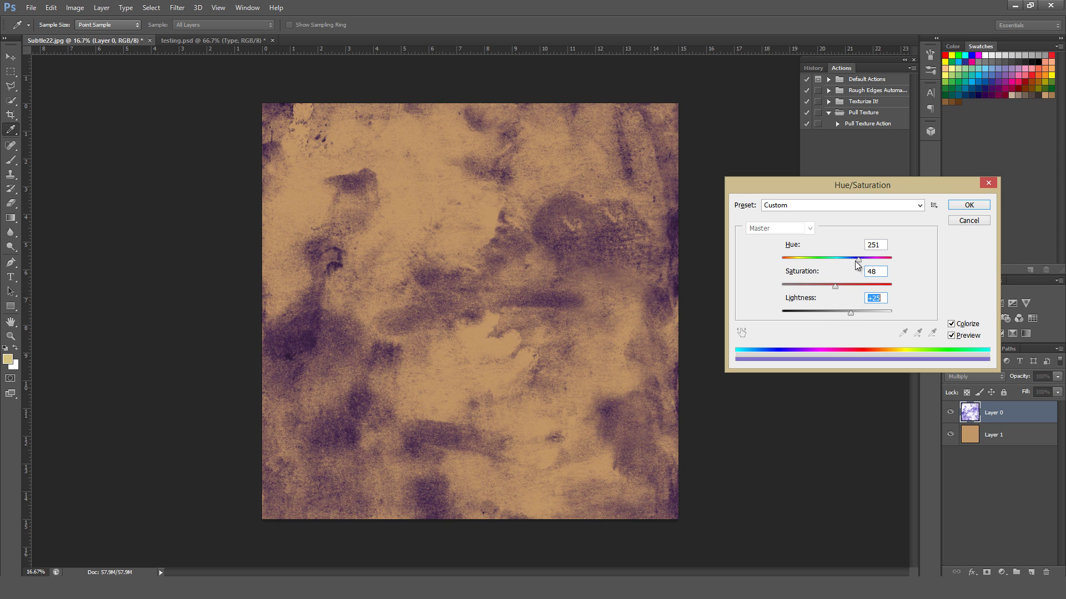
{"action": "left_click_drag", "start_coordinate": [858, 260], "coordinate": [866, 260]}
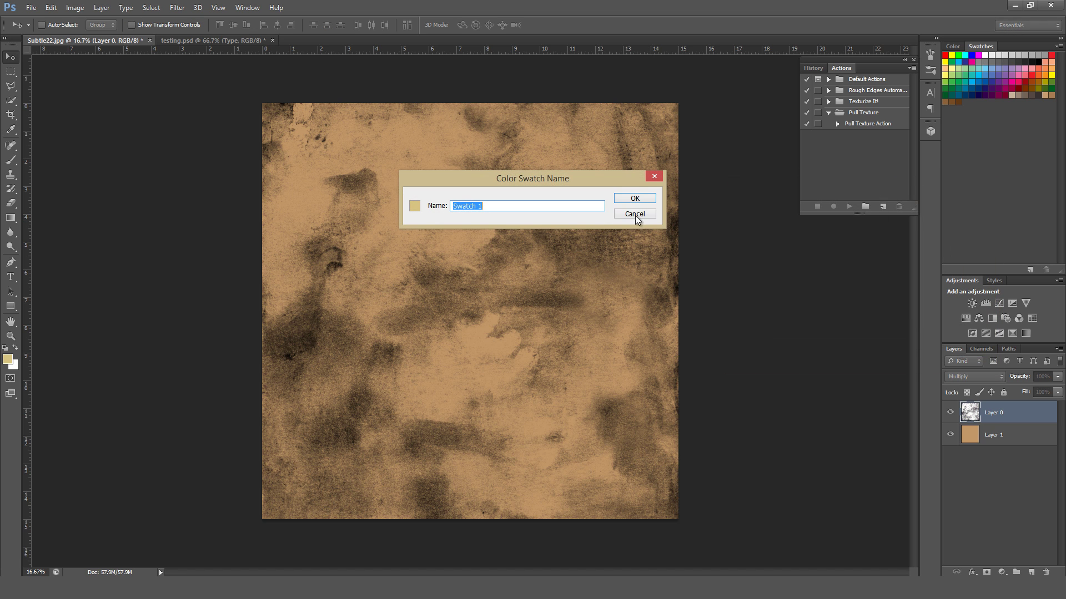
{"action": "left_click", "coordinate": [634, 214]}
Set Layer 0's blending mode back to Normal and load the RGB channel as a selection.
{"action": "left_click", "coordinate": [969, 377]}
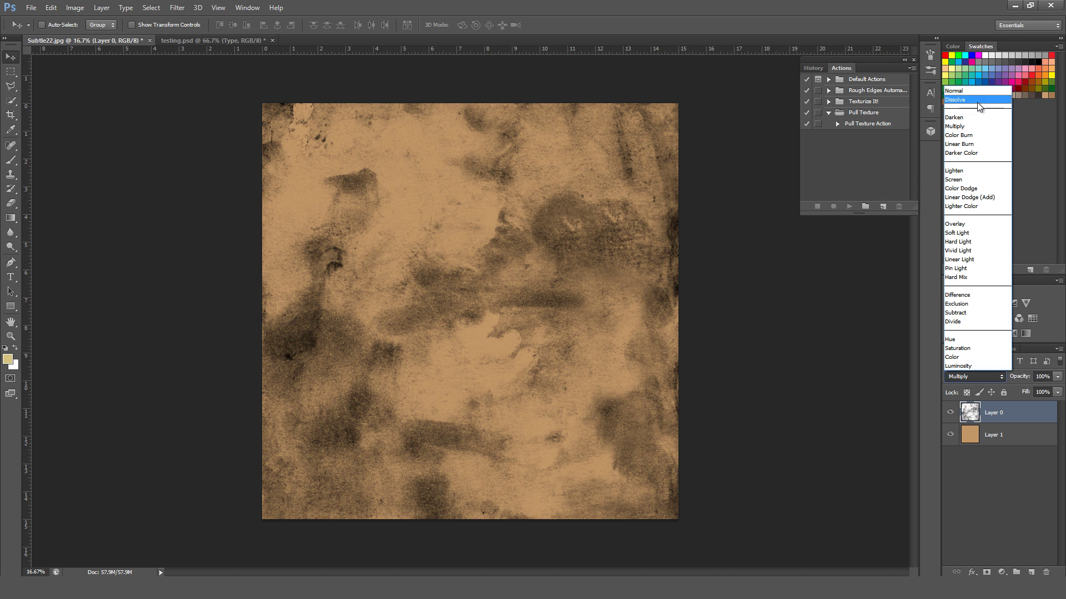
{"action": "left_click", "coordinate": [960, 91]}
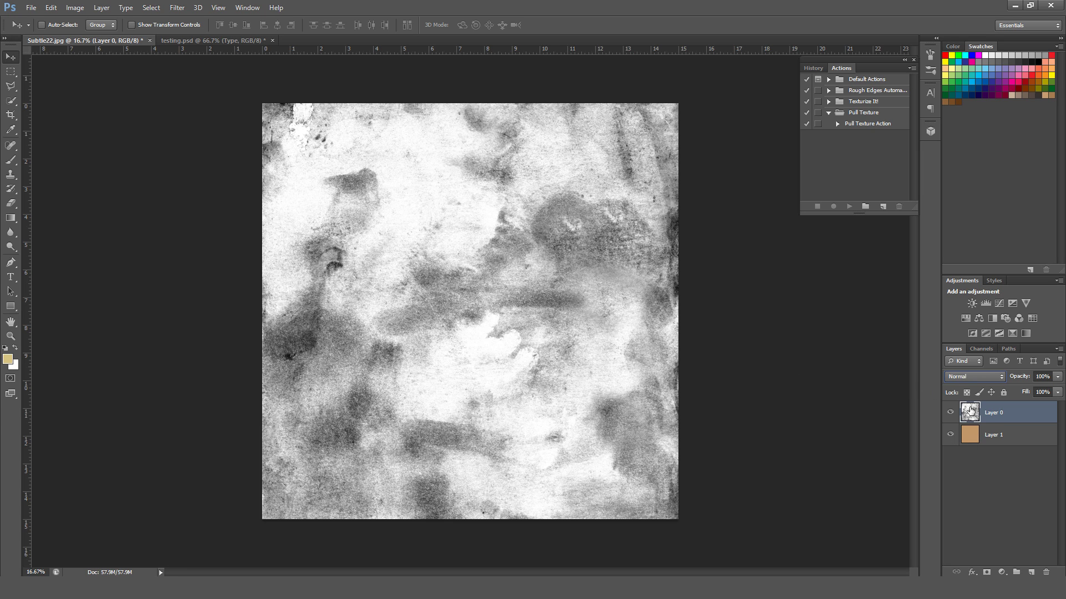
{"action": "left_click", "coordinate": [980, 350]}
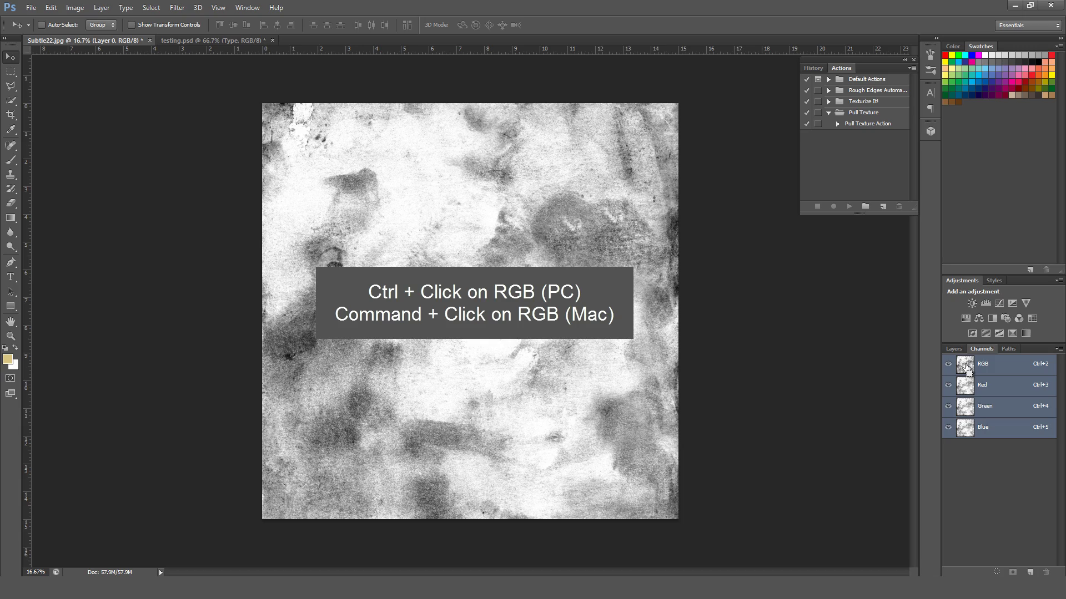
{"action": "left_click", "coordinate": [967, 369], "text": "ctrl"}
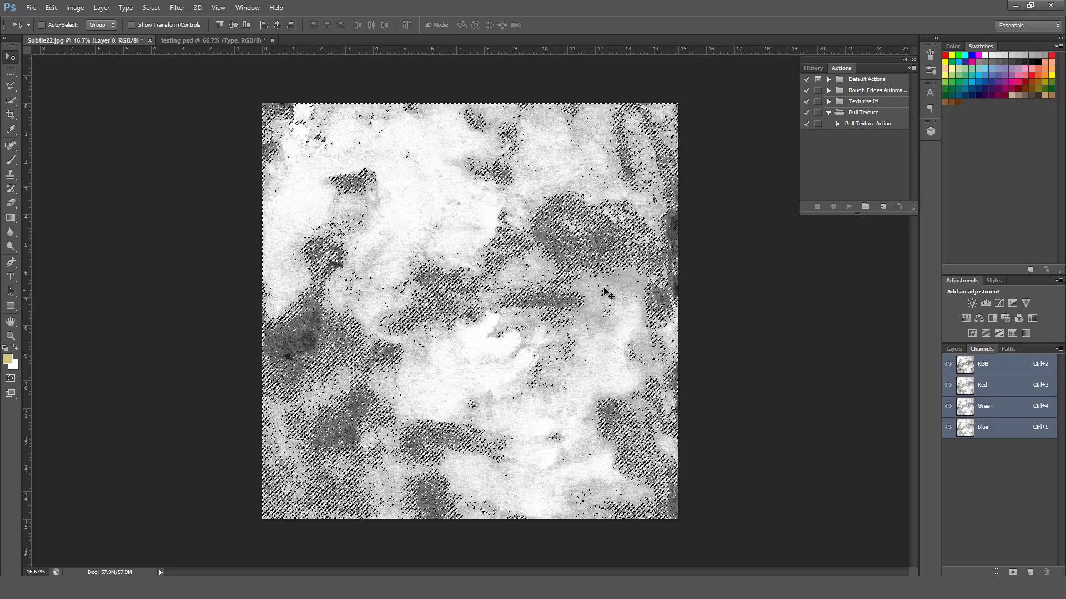
Hide Layer 0 and add a new empty layer above it, keeping the selection active.
{"action": "left_click", "coordinate": [950, 350]}
{"action": "left_click", "coordinate": [950, 412]}
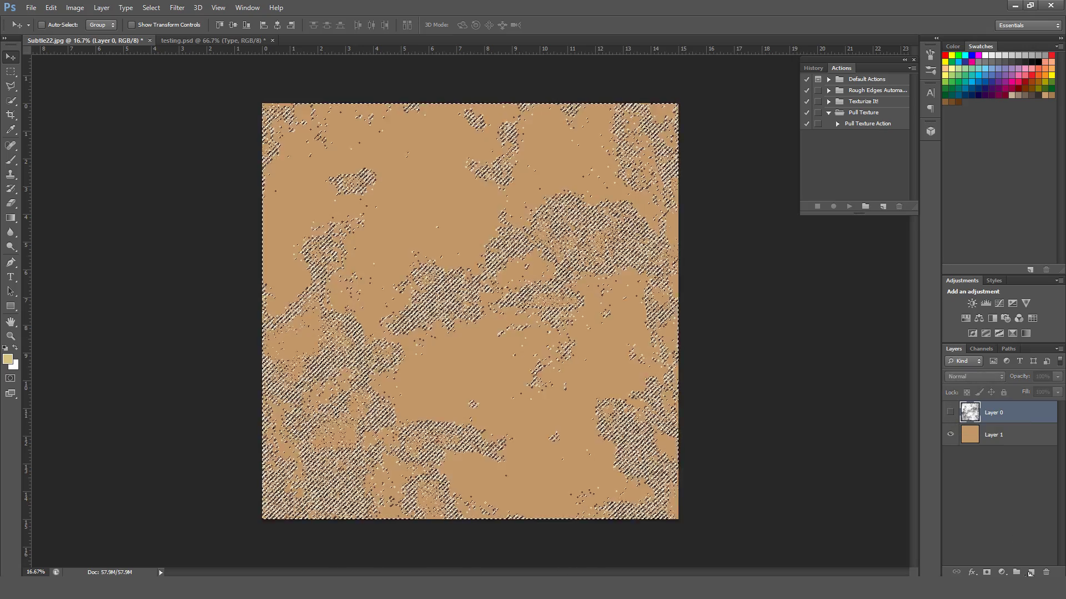
{"action": "left_click", "coordinate": [1030, 572]}
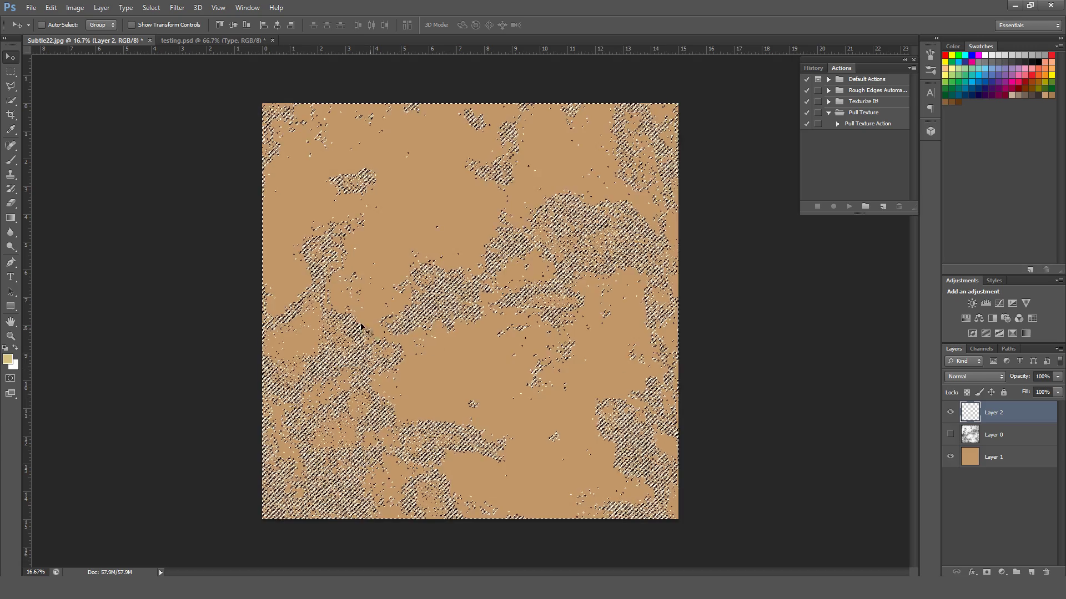
Reset the colours to default, fill the selection on the new layer with black, and deselect.
{"action": "key", "text": "d"}
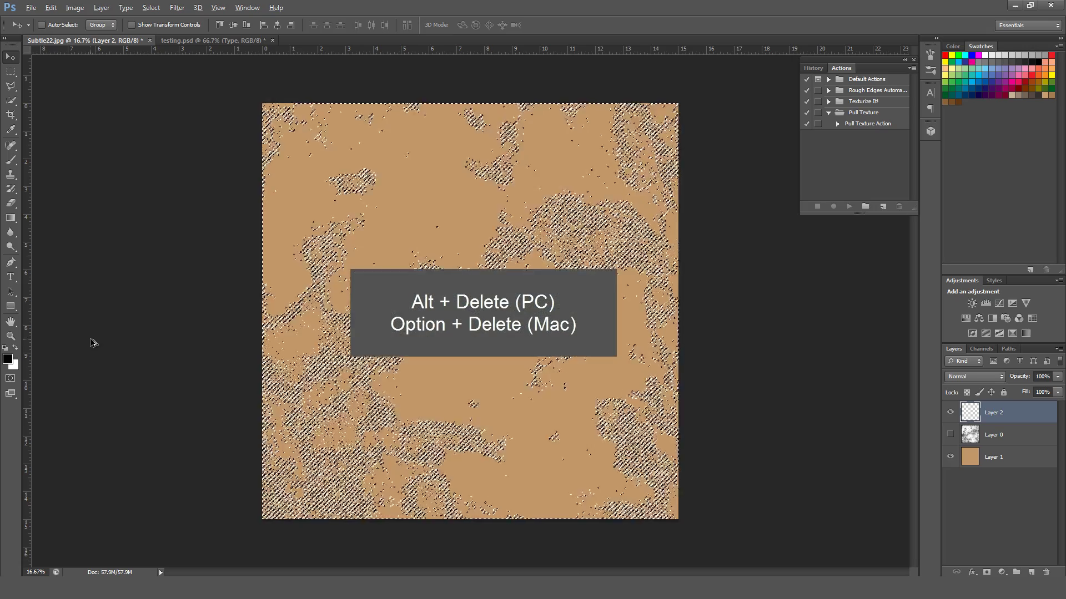
{"action": "key", "text": "alt+Delete"}
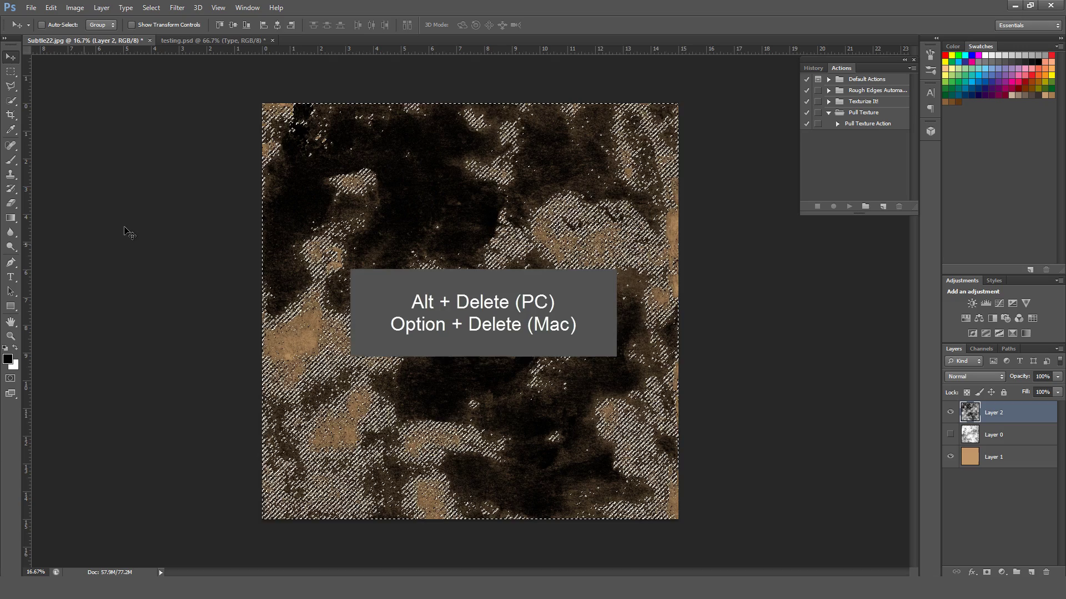
{"action": "left_click", "coordinate": [12, 72]}
{"action": "left_click", "coordinate": [131, 115]}
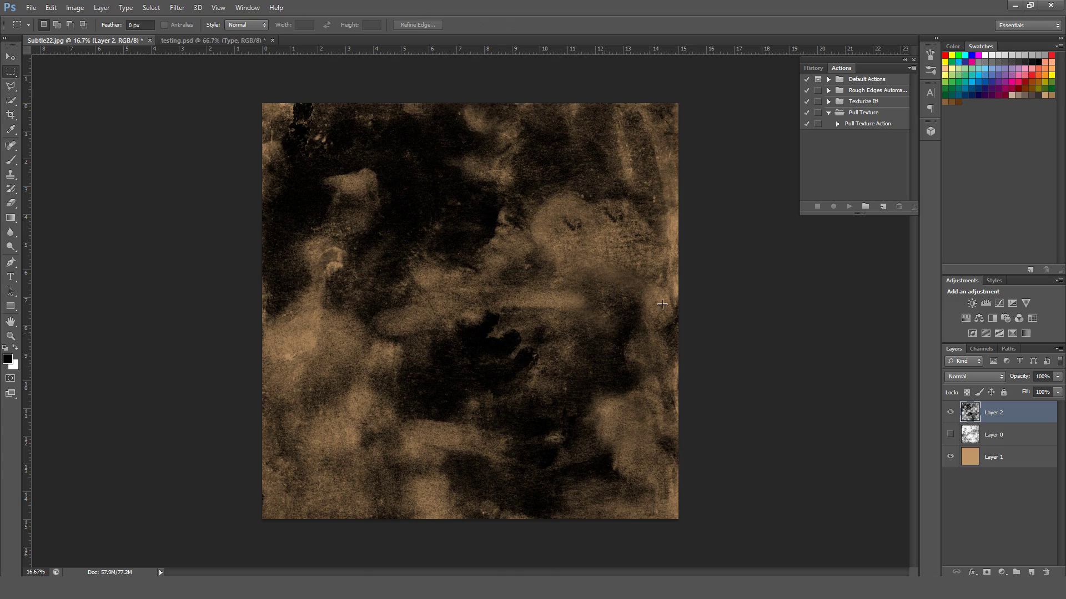
Compare the filled Layer 2 with the original Layer 0 texture, and examine Layer 2 alone with Layer 1 hidden.
{"action": "left_click", "coordinate": [951, 413]}
{"action": "left_click", "coordinate": [950, 435]}
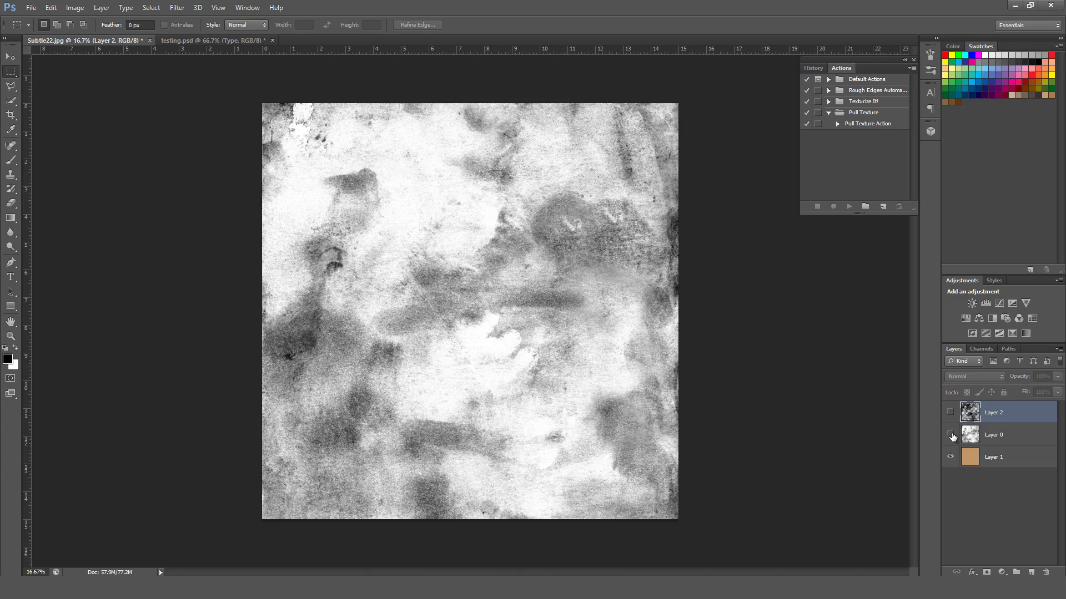
{"action": "left_click", "coordinate": [950, 435]}
{"action": "left_click", "coordinate": [951, 413]}
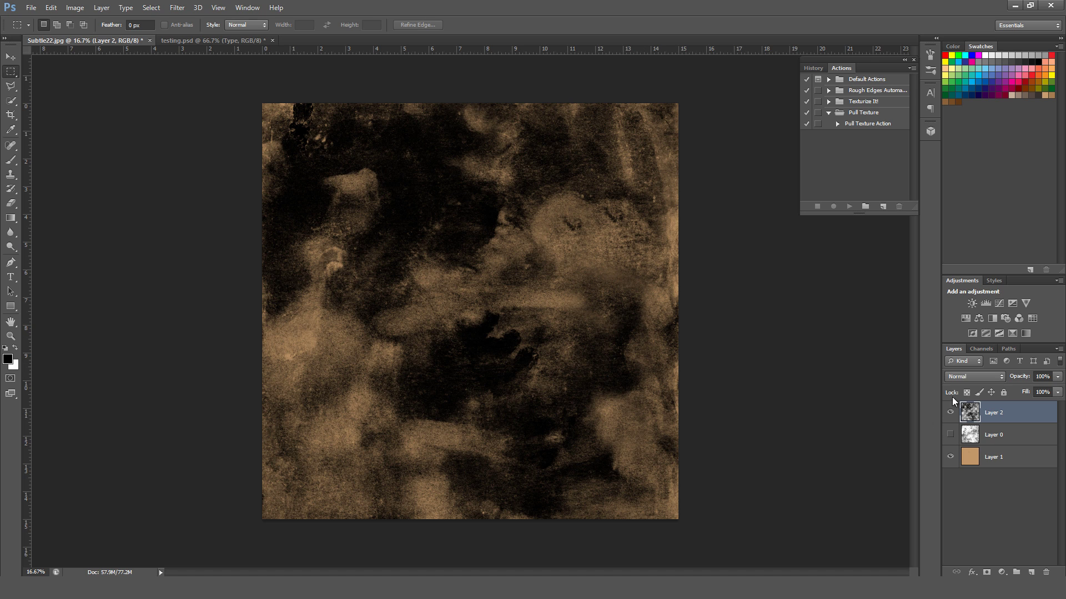
{"action": "left_click", "coordinate": [950, 457]}
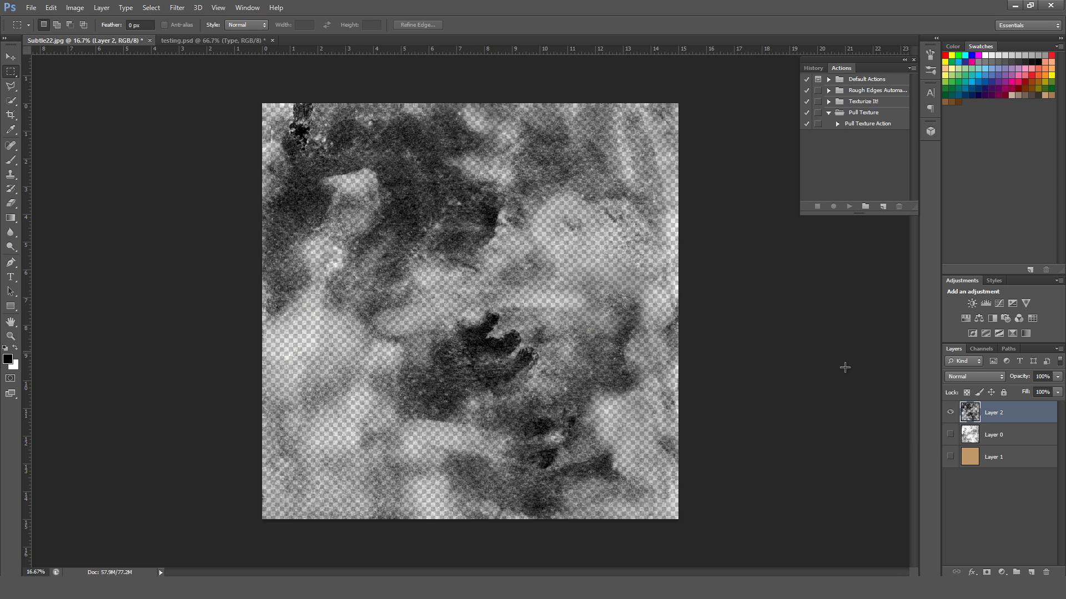
{"action": "left_click", "coordinate": [950, 457]}
Show Layer 0 in place of Layer 2 and load its RGB channel as a selection.
{"action": "left_click", "coordinate": [950, 412]}
{"action": "left_click", "coordinate": [966, 437]}
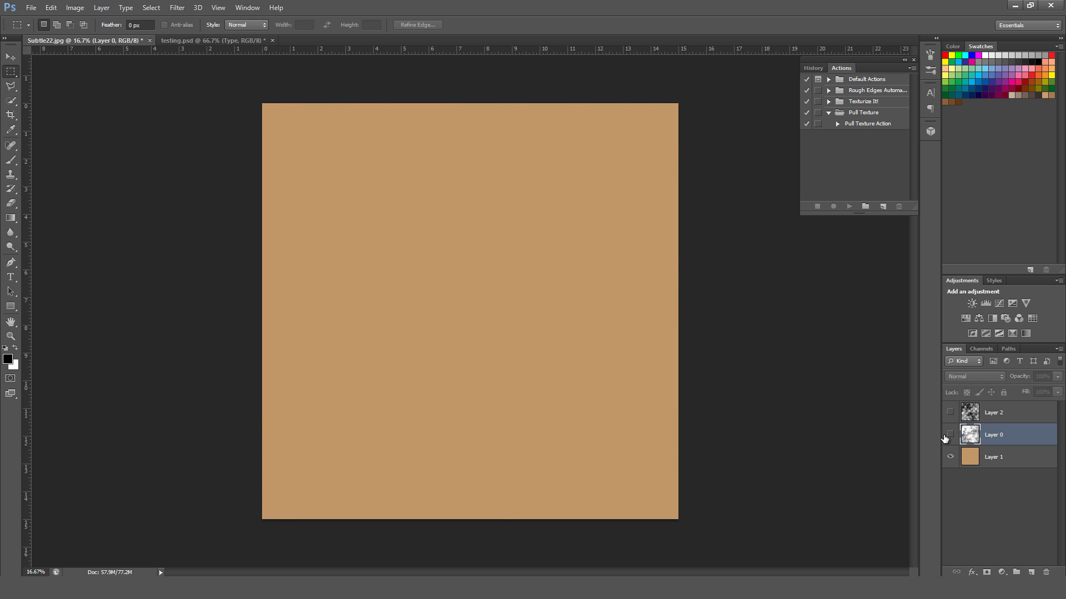
{"action": "left_click", "coordinate": [950, 435]}
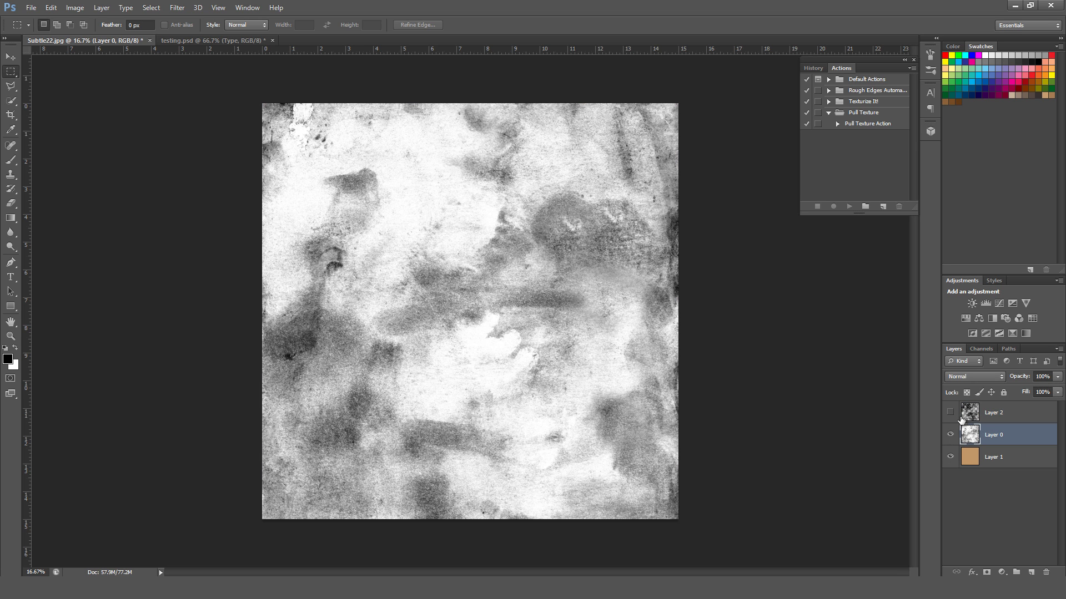
{"action": "left_click", "coordinate": [979, 349]}
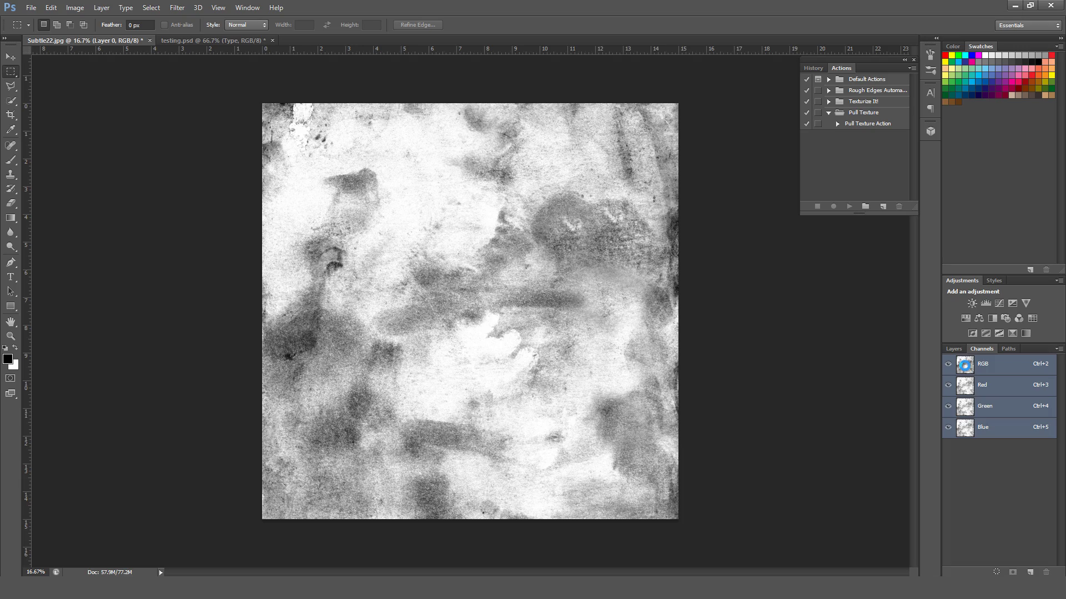
{"action": "left_click", "coordinate": [966, 369], "text": "ctrl"}
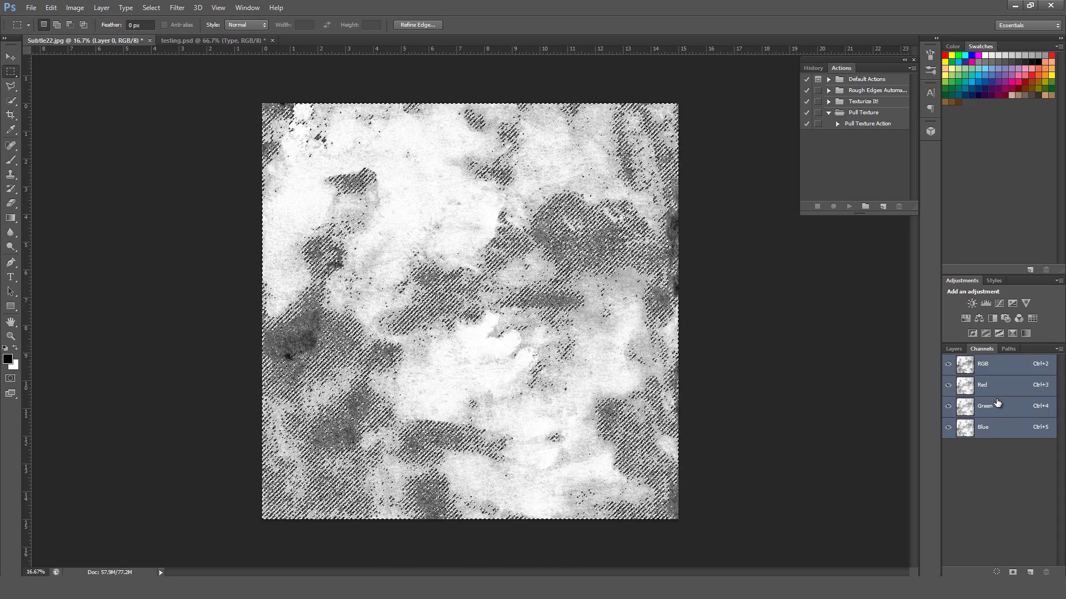
Hide Layer 0 and add a new empty layer above Layer 2, keeping the selection active.
{"action": "left_click", "coordinate": [952, 349]}
{"action": "left_click", "coordinate": [965, 417]}
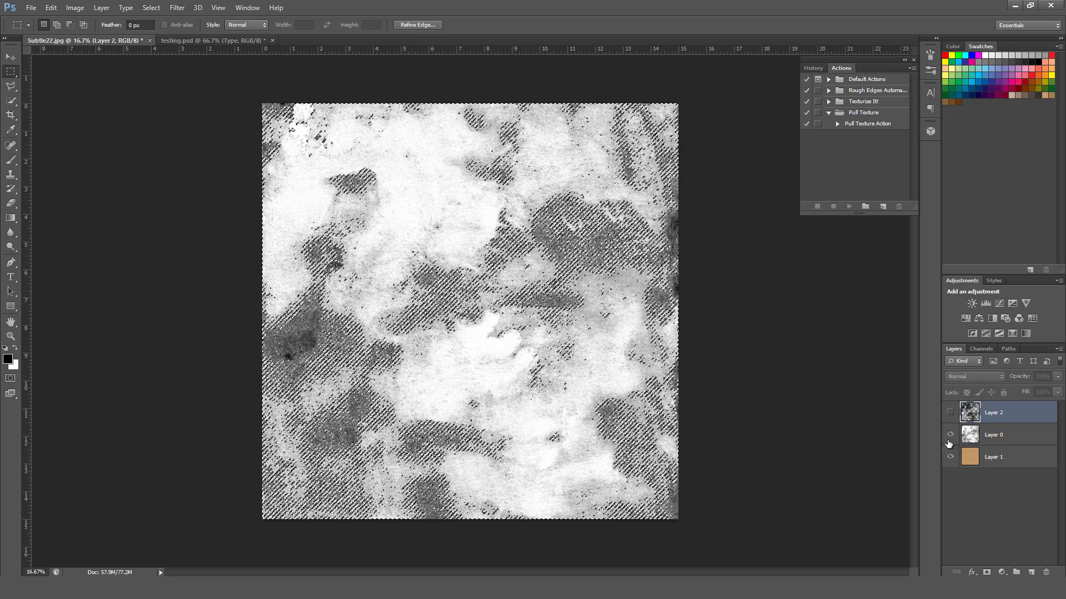
{"action": "left_click", "coordinate": [950, 435]}
{"action": "left_click", "coordinate": [1031, 572]}
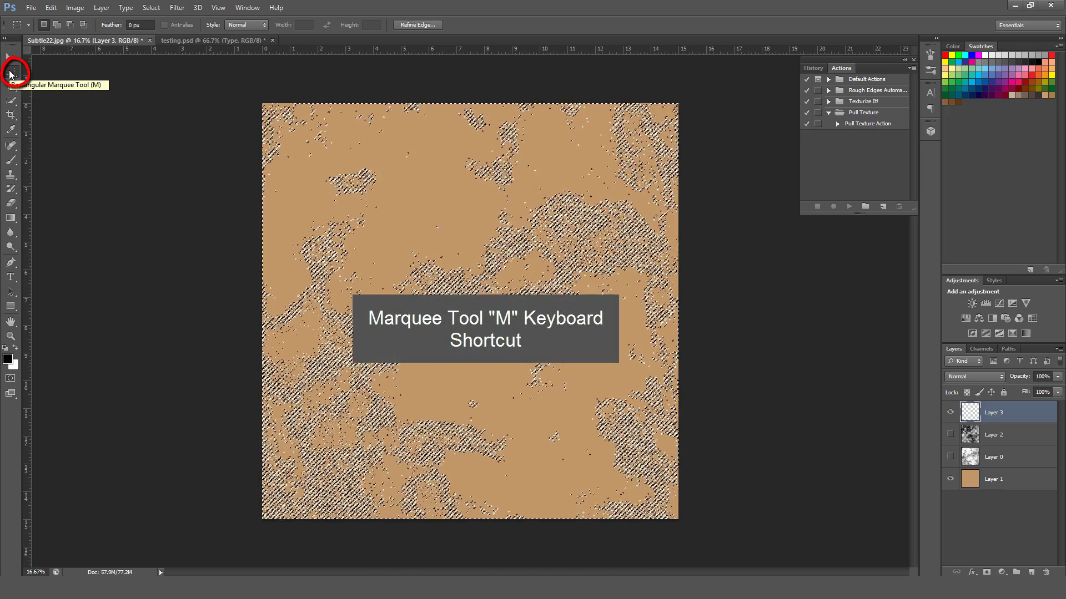
Invert the selection, fill it with black on the new layer, and deselect.
{"action": "right_click", "coordinate": [406, 172]}
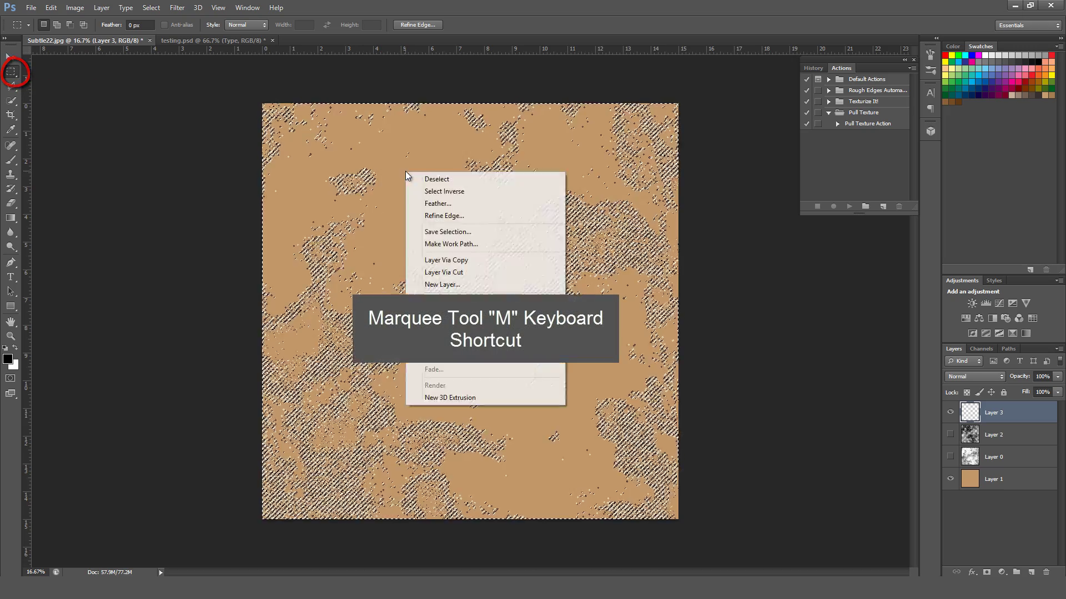
{"action": "left_click", "coordinate": [450, 190]}
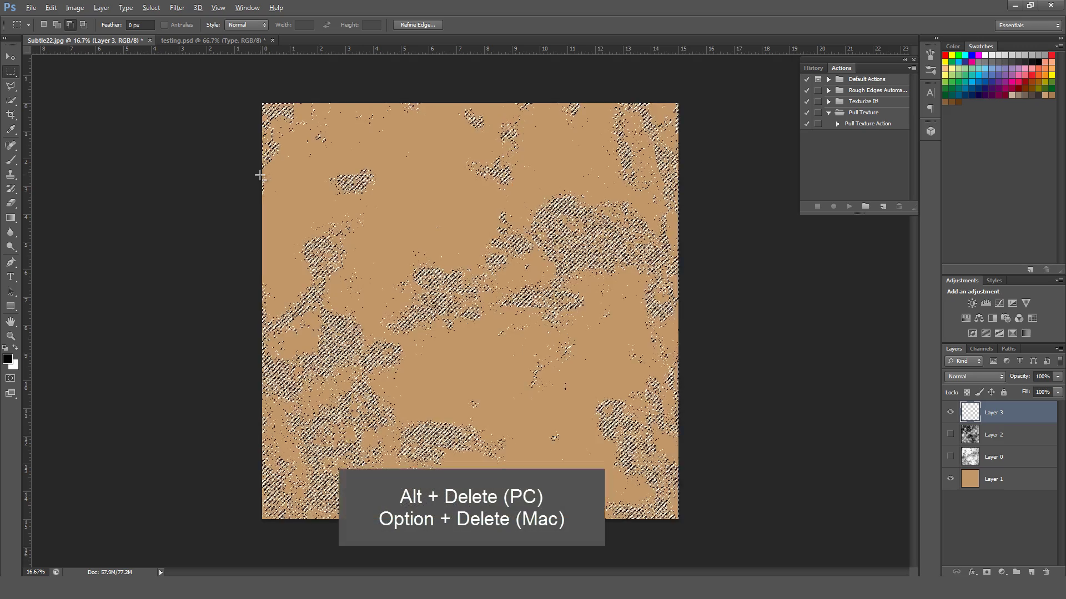
{"action": "key", "text": "alt+Delete"}
{"action": "key", "text": "ctrl+d"}
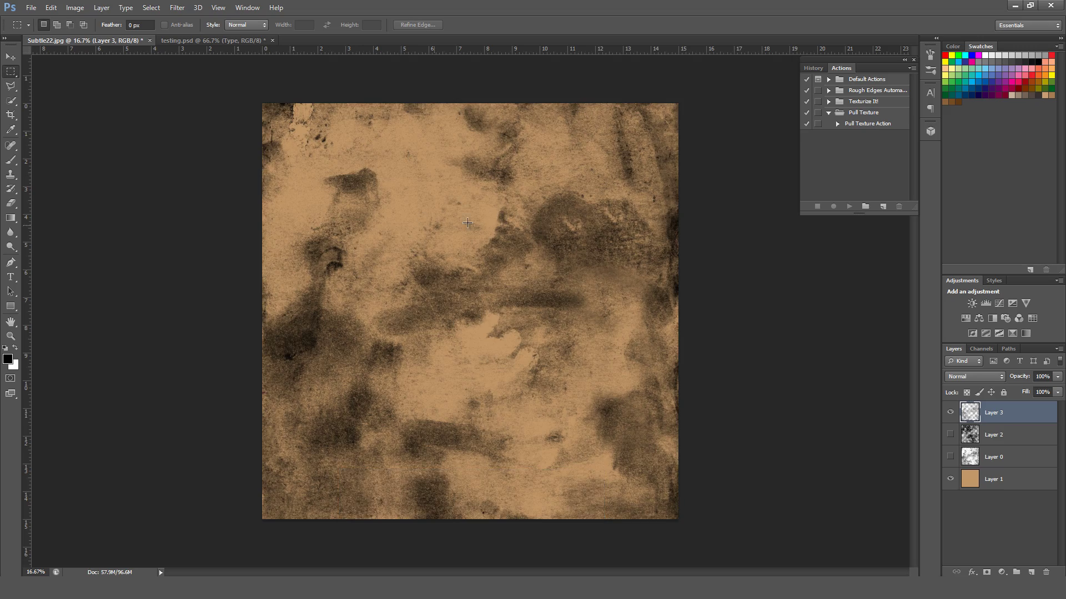
Compare the extracted texture on Layer 3 with the original Layer 0 texture over the tan background.
{"action": "left_click", "coordinate": [950, 412]}
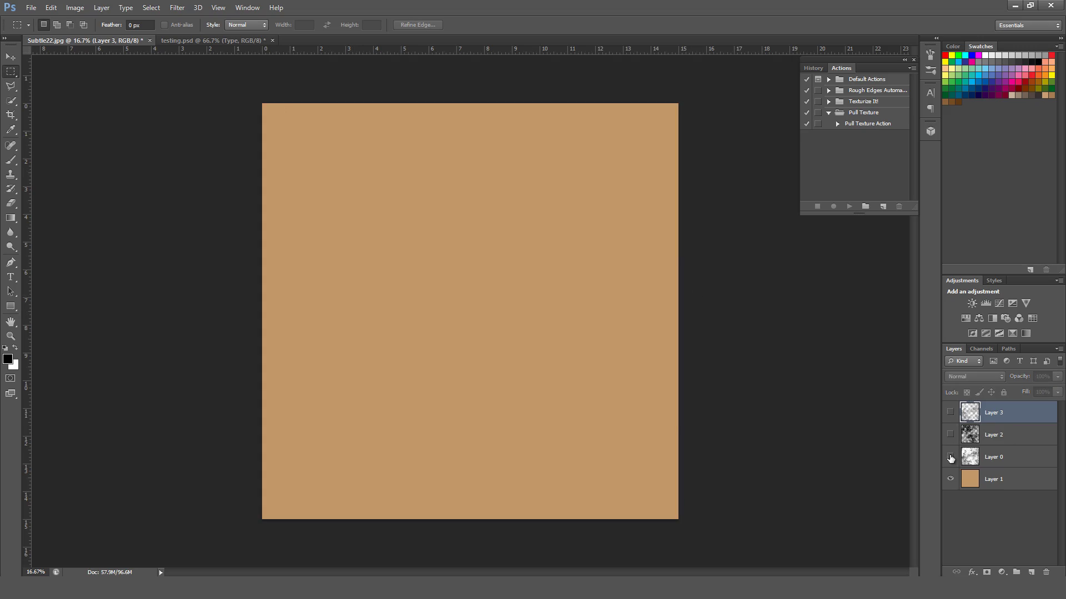
{"action": "left_click", "coordinate": [950, 412]}
{"action": "left_click", "coordinate": [950, 413]}
{"action": "left_click", "coordinate": [950, 456]}
{"action": "left_click", "coordinate": [950, 457]}
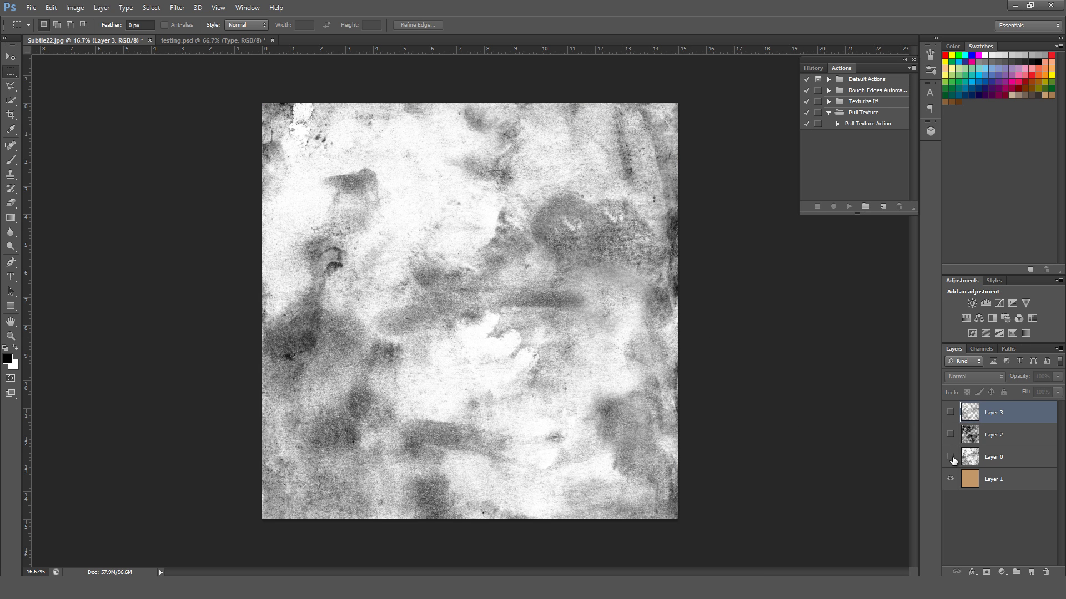
{"action": "left_click", "coordinate": [951, 413]}
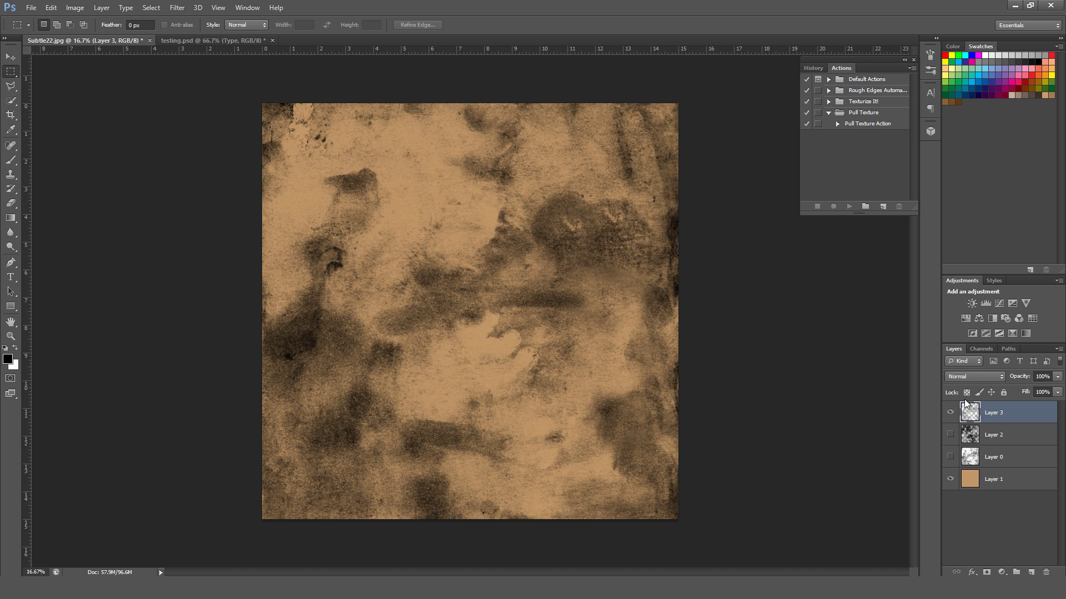
{"action": "left_click", "coordinate": [950, 412]}
{"action": "left_click", "coordinate": [950, 412]}
Switch to the testing.psd document and show its Type layer at 100% zoom.
{"action": "left_click", "coordinate": [210, 40]}
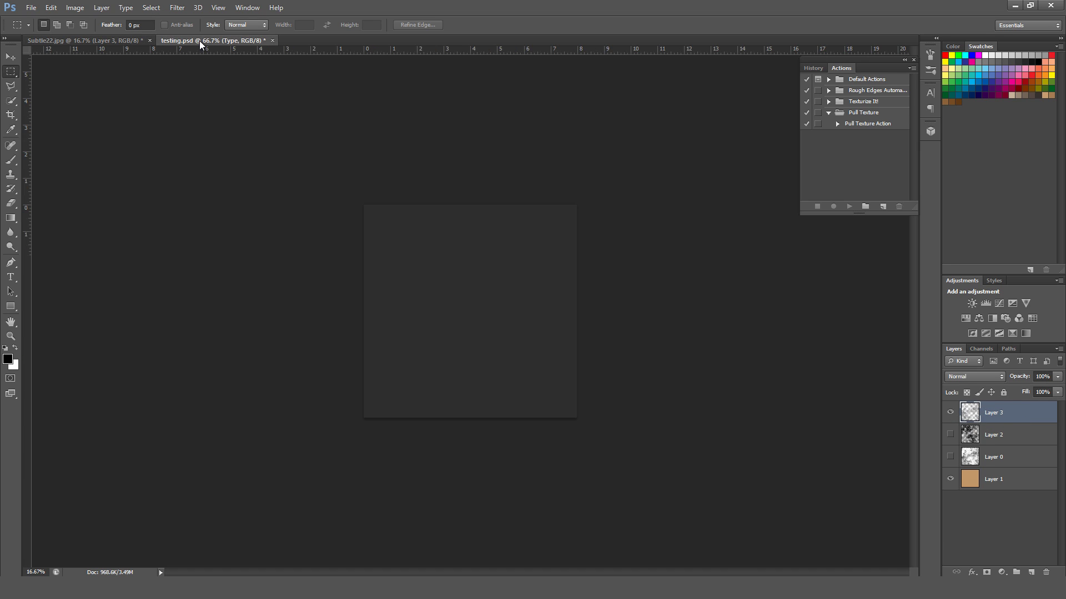
{"action": "left_click", "coordinate": [950, 425]}
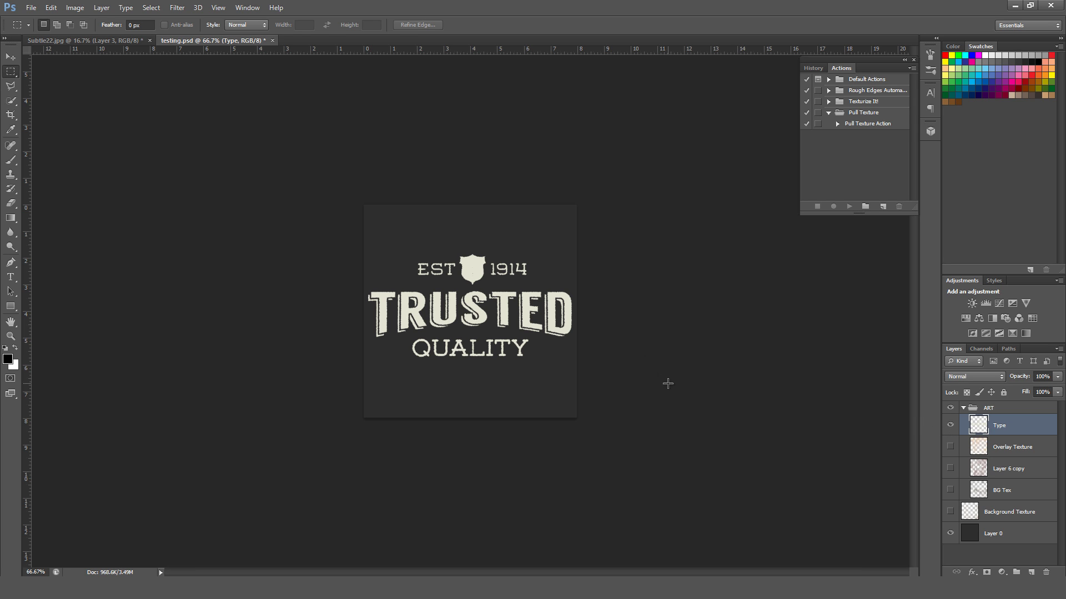
{"action": "key", "text": "ctrl+plus"}
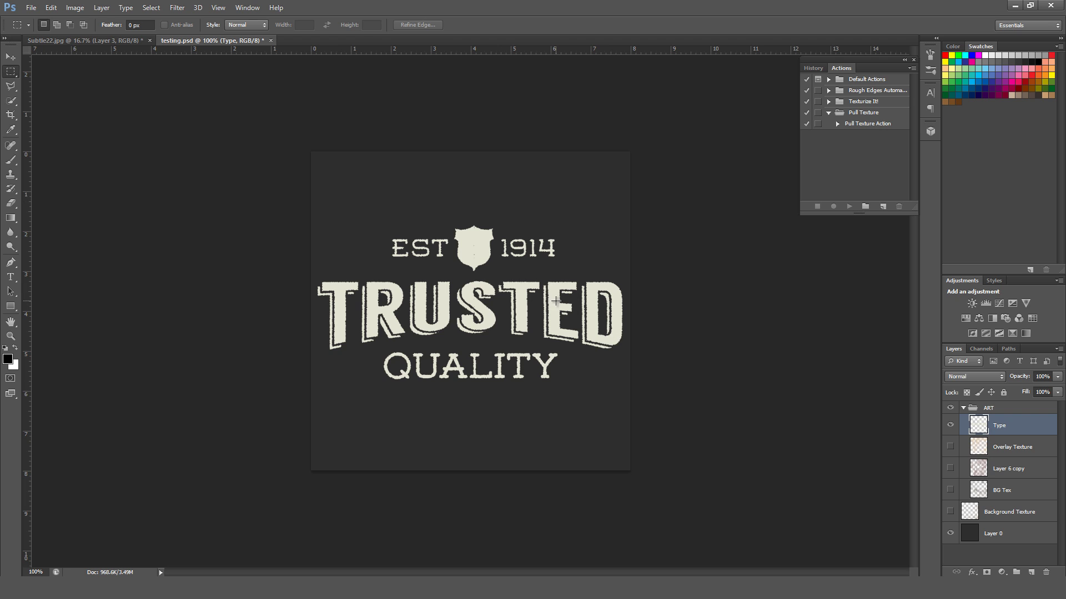
With Type hidden, examine the Overlay Texture, Layer 6 copy, BG Tex and Background Texture layers one at a time.
{"action": "left_click", "coordinate": [951, 427]}
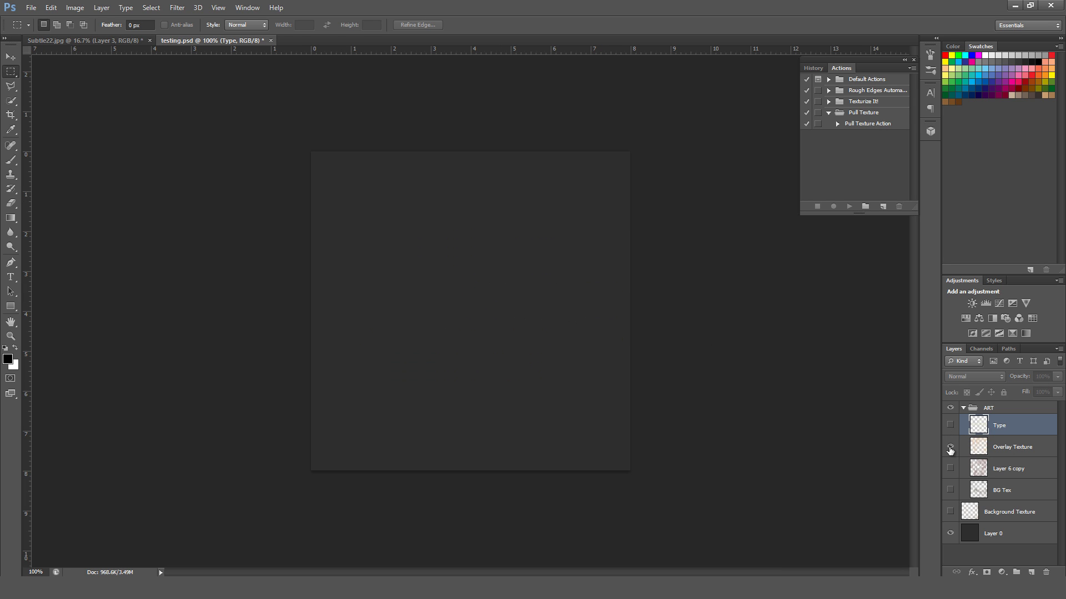
{"action": "left_click", "coordinate": [950, 446]}
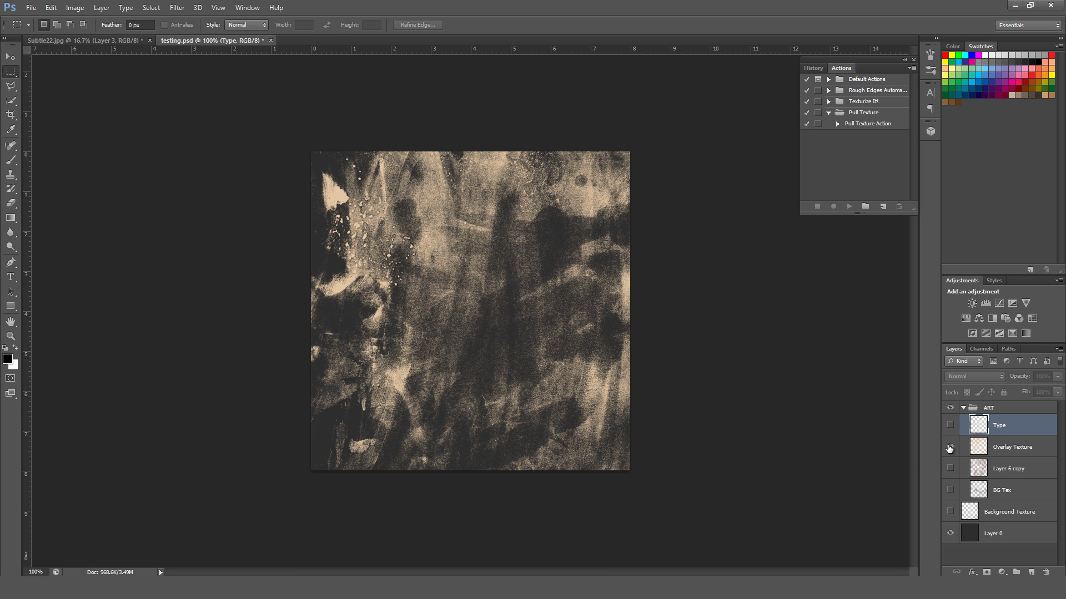
{"action": "left_click", "coordinate": [951, 447]}
{"action": "left_click", "coordinate": [950, 469]}
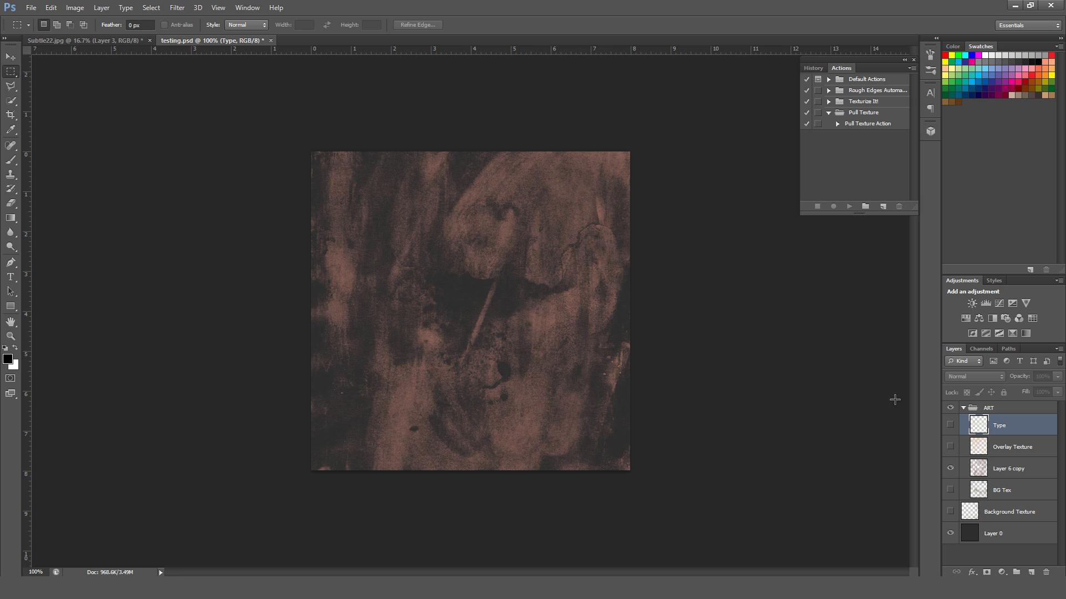
{"action": "left_click", "coordinate": [950, 468]}
{"action": "left_click", "coordinate": [951, 490]}
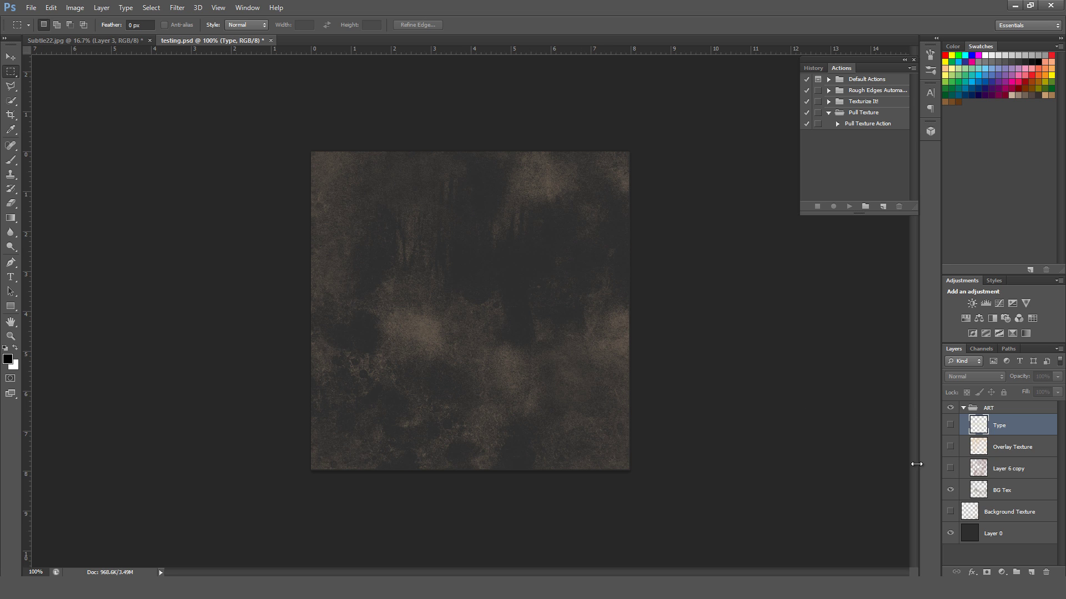
{"action": "left_click", "coordinate": [951, 490]}
{"action": "left_click", "coordinate": [950, 512]}
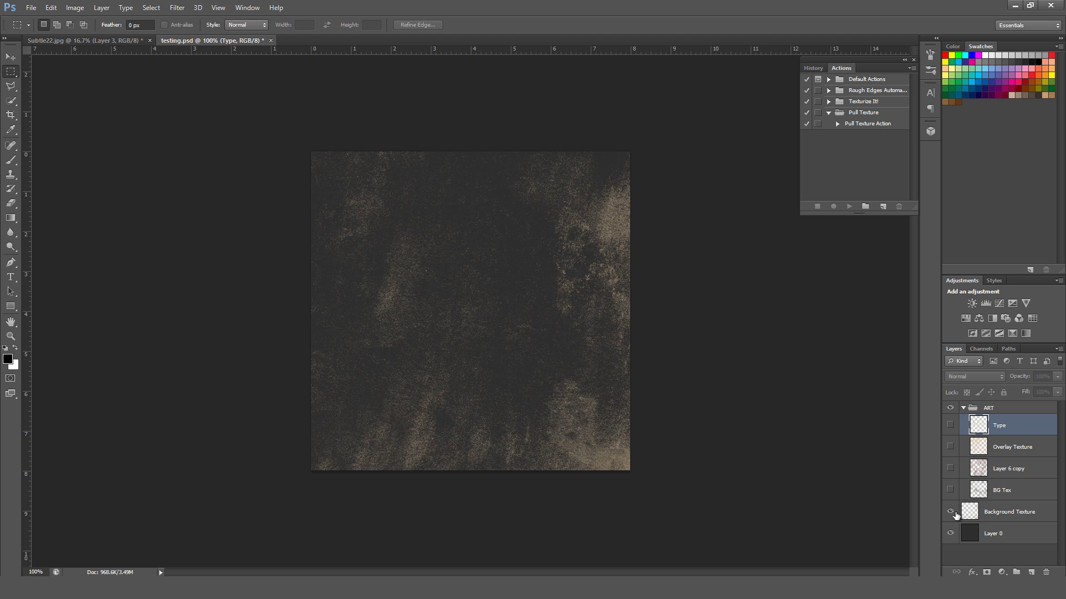
{"action": "left_click", "coordinate": [951, 512]}
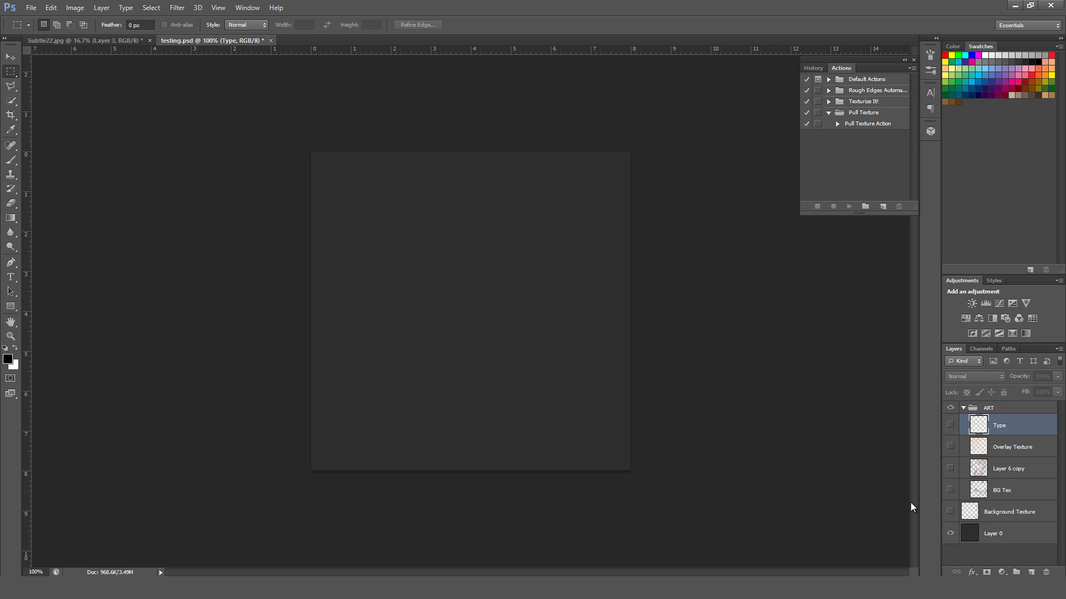
Show the Type layer again and examine its artwork against transparency by temporarily hiding Layer 0.
{"action": "left_click", "coordinate": [950, 426]}
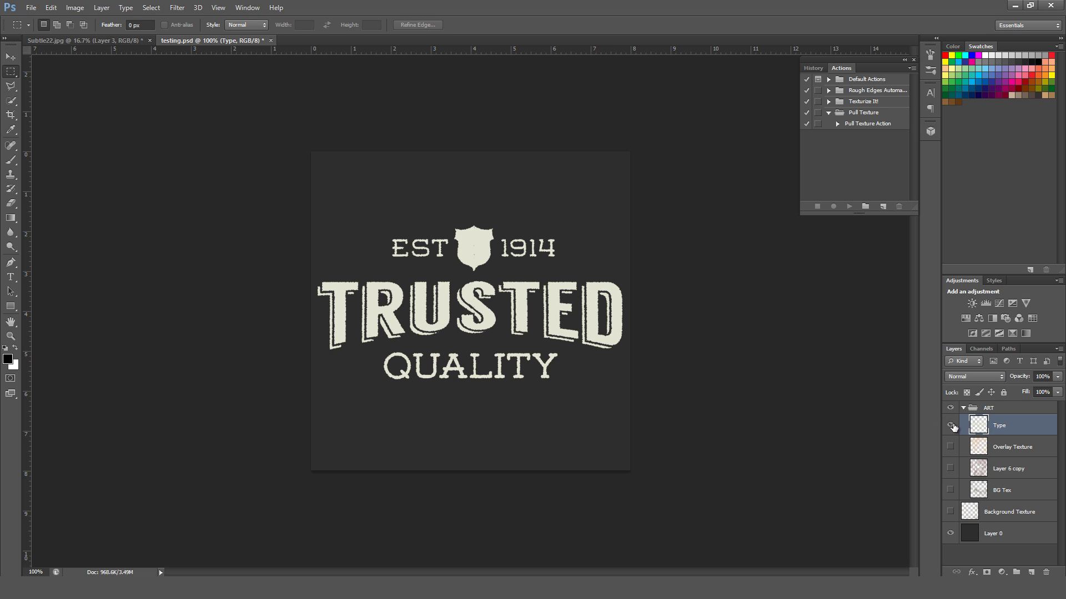
{"action": "left_click", "coordinate": [950, 425]}
{"action": "left_click", "coordinate": [951, 425]}
{"action": "left_click", "coordinate": [950, 533]}
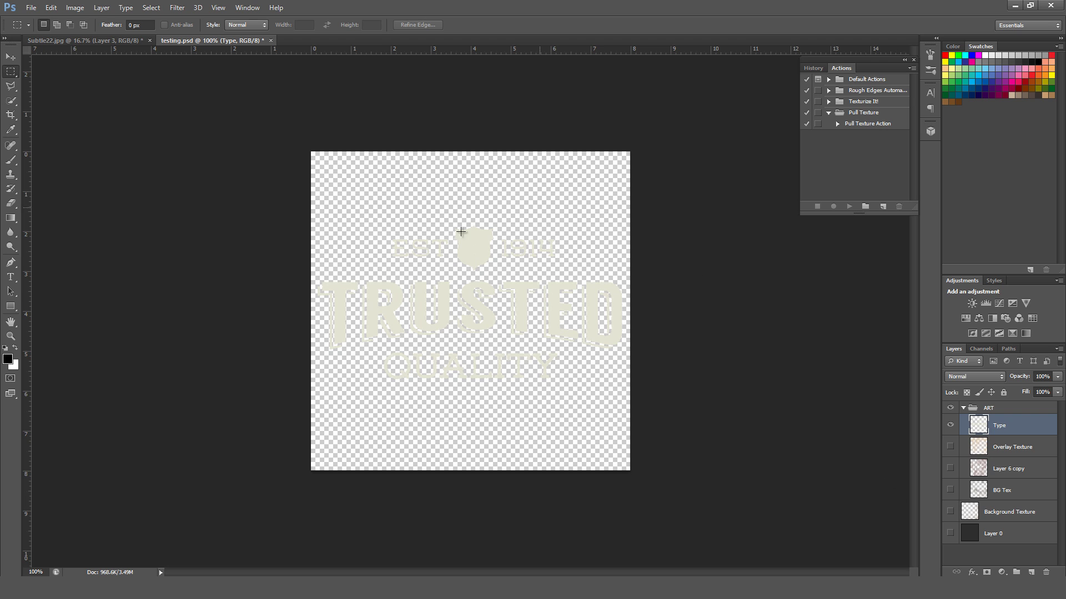
{"action": "left_click", "coordinate": [950, 533]}
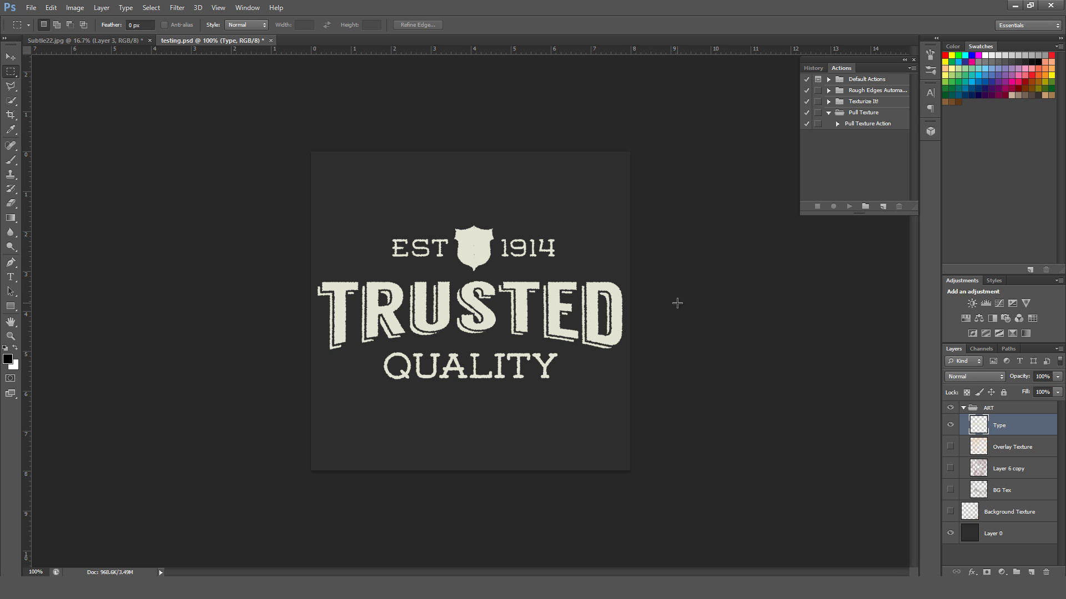
Load the Type layer's artwork as a selection and show Layer 6 copy in place of Type.
{"action": "left_click", "coordinate": [980, 428], "text": "ctrl"}
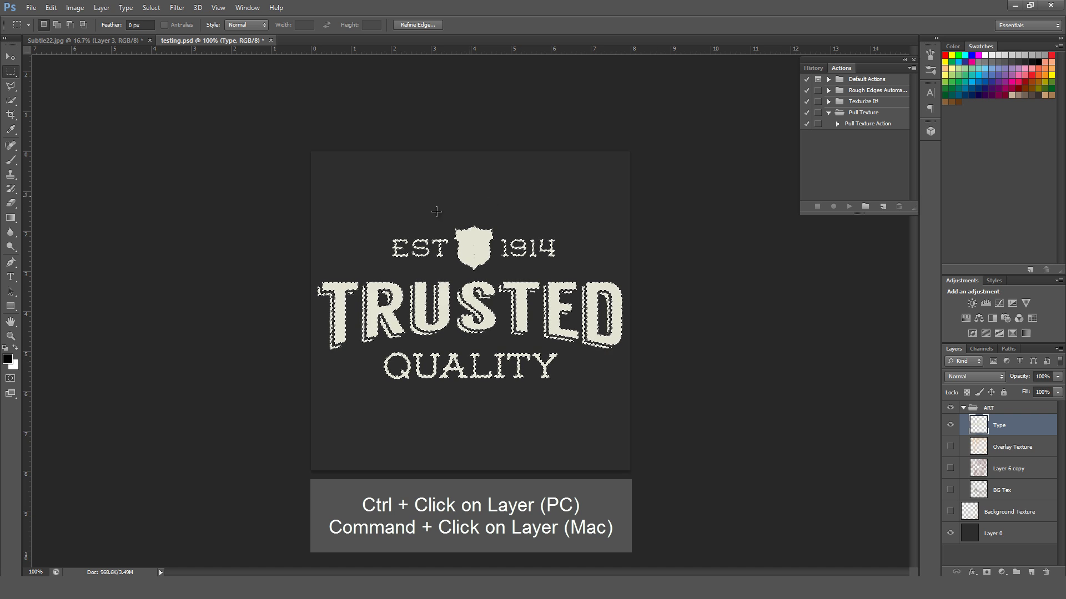
{"action": "left_click", "coordinate": [950, 425]}
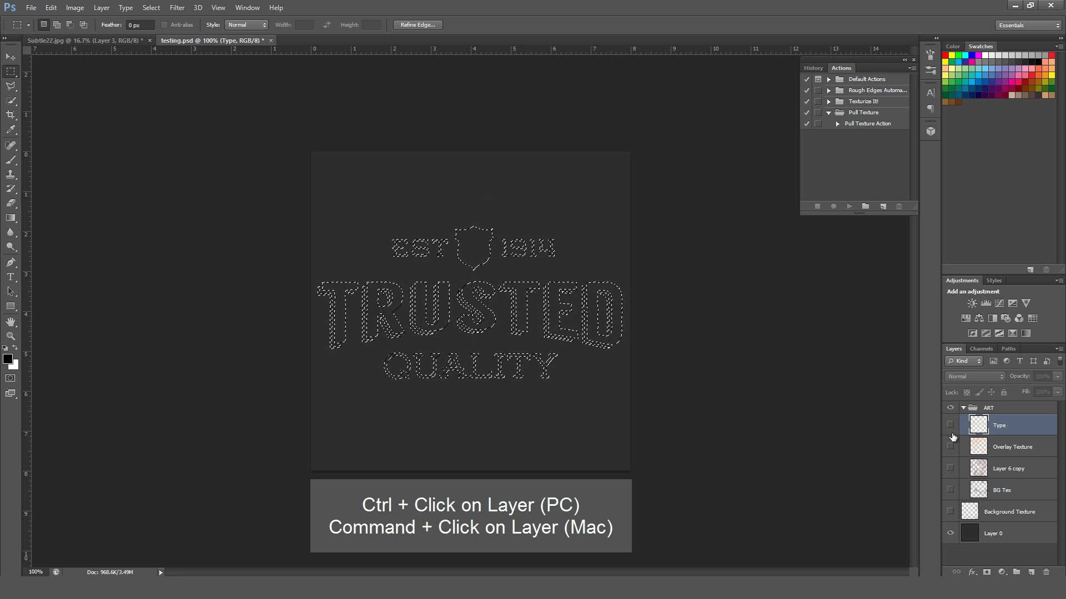
{"action": "left_click", "coordinate": [950, 447]}
{"action": "left_click", "coordinate": [951, 447]}
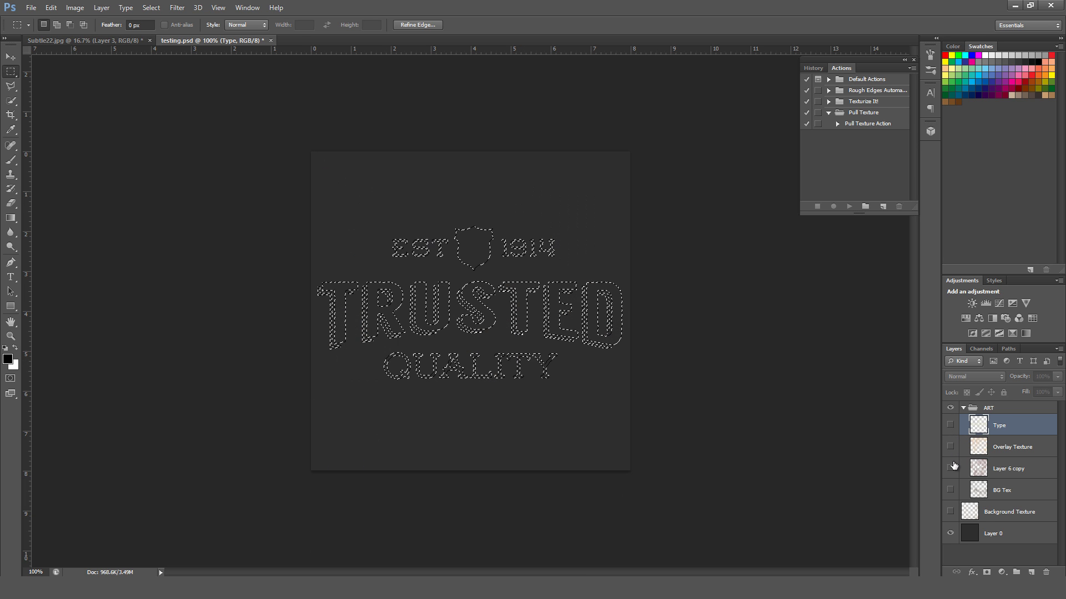
{"action": "left_click", "coordinate": [950, 469]}
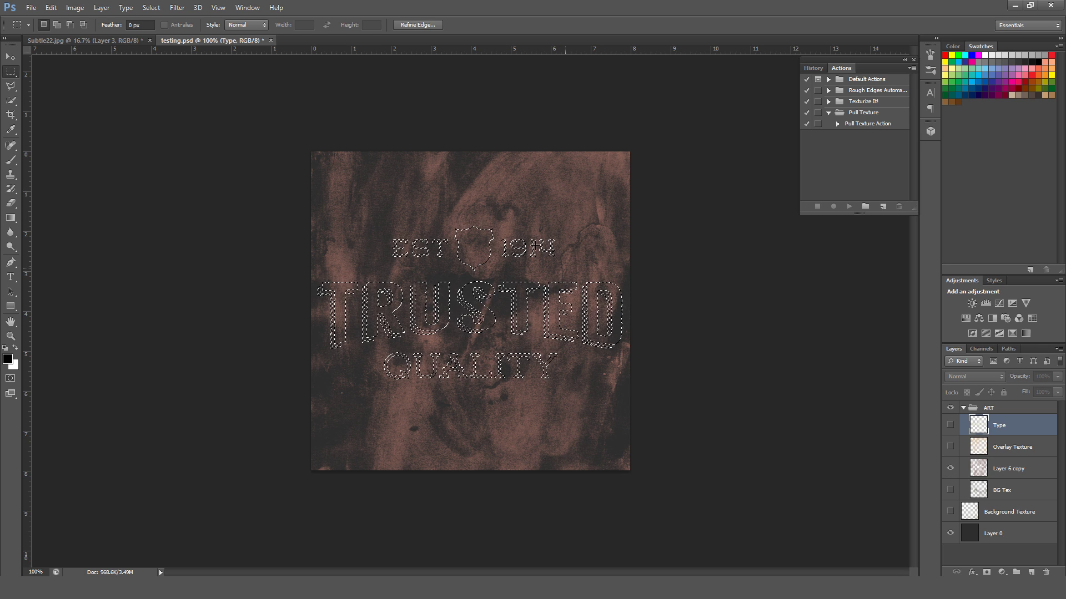
Add a layer mask to Layer 6 copy from the active type selection.
{"action": "left_click", "coordinate": [1013, 470]}
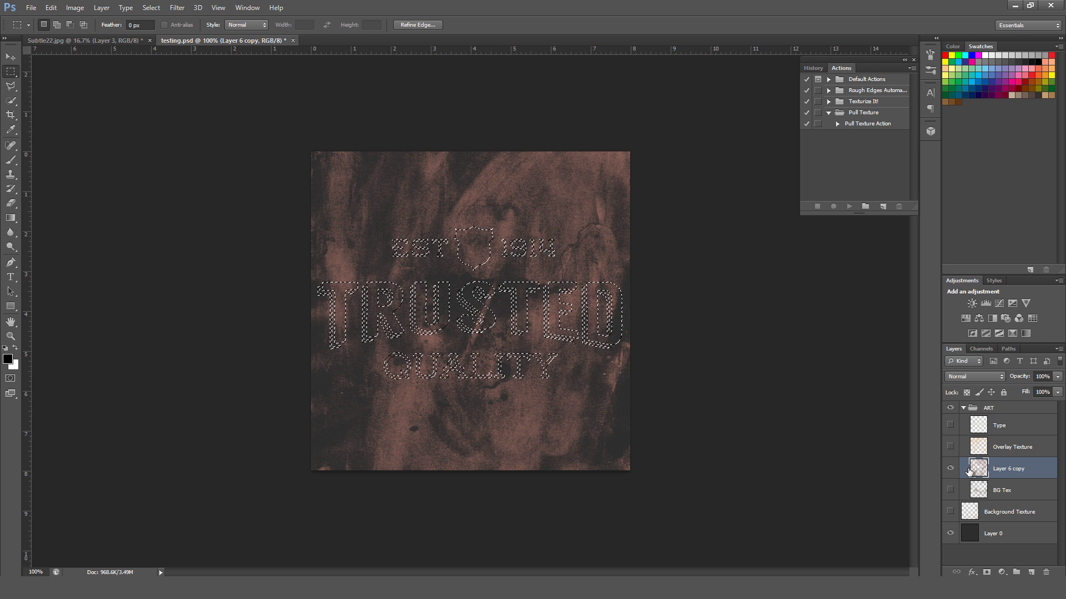
{"action": "left_click", "coordinate": [987, 572]}
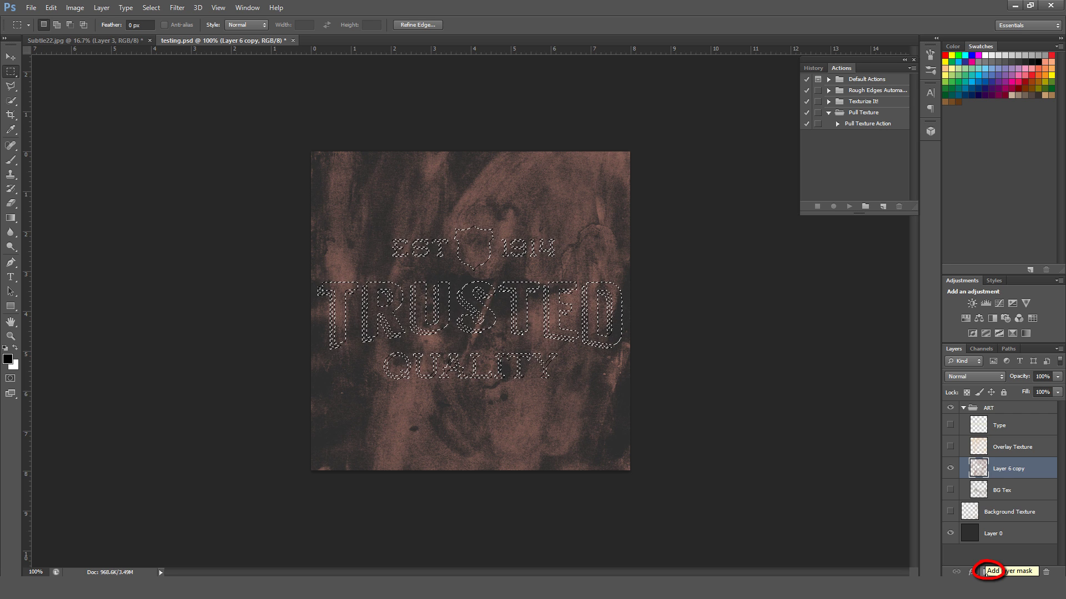
{"action": "left_click", "coordinate": [986, 572]}
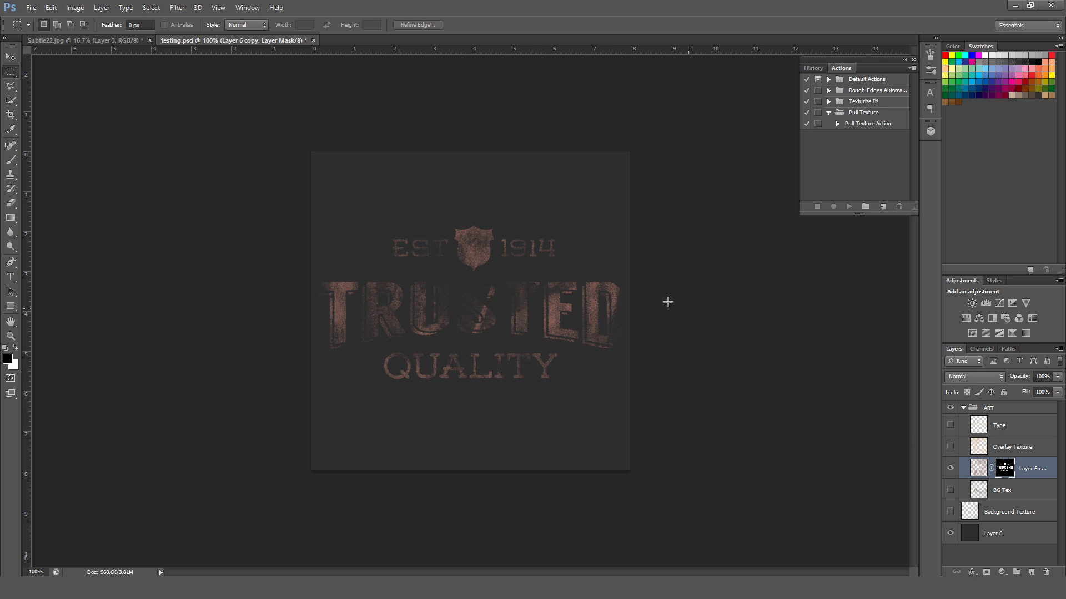
Move the masked Layer 6 copy above the Type layer and compare the result with Type shown and hidden.
{"action": "left_click", "coordinate": [950, 426]}
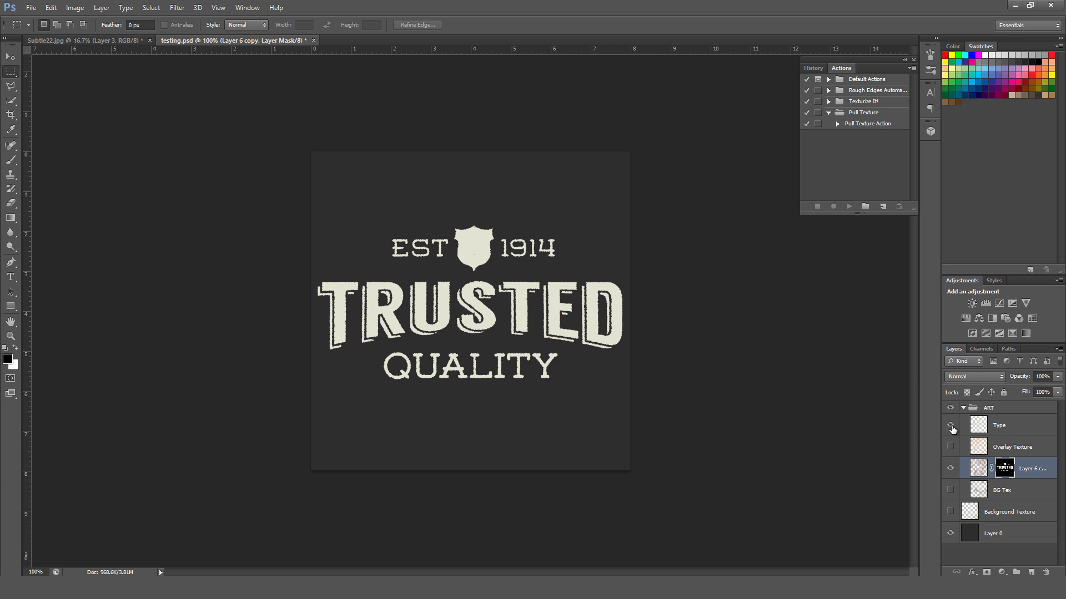
{"action": "left_click", "coordinate": [950, 427]}
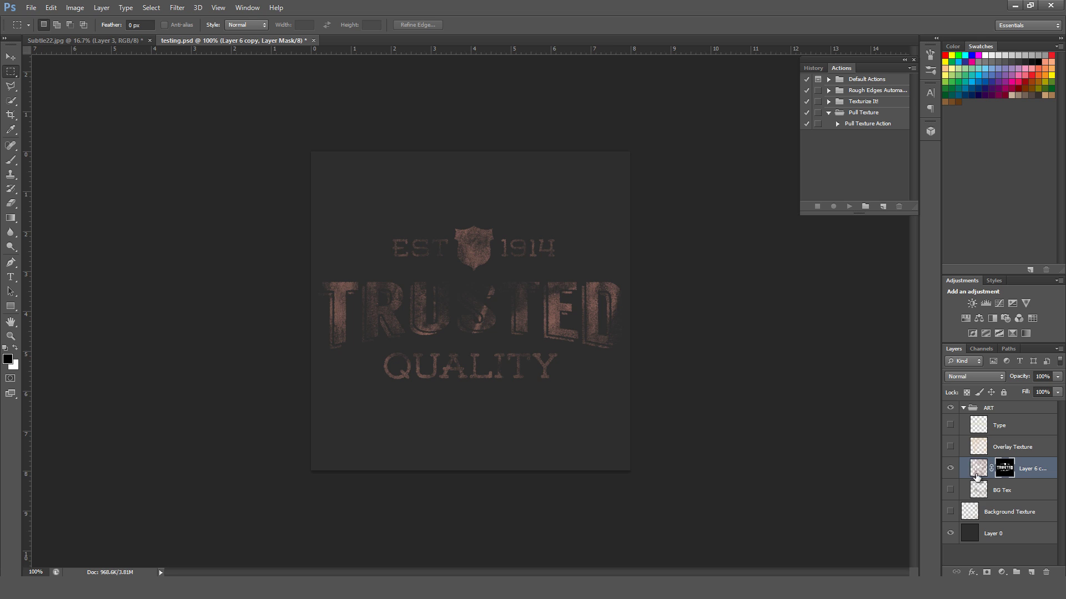
{"action": "left_click_drag", "start_coordinate": [976, 469], "coordinate": [980, 426]}
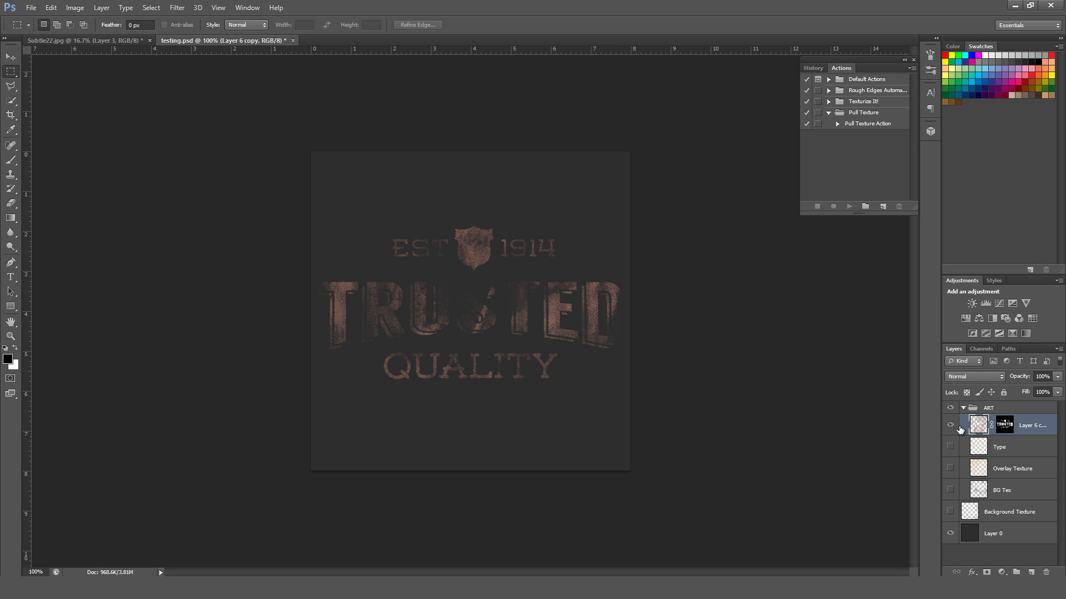
{"action": "left_click", "coordinate": [973, 449]}
{"action": "left_click", "coordinate": [950, 447]}
{"action": "left_click", "coordinate": [950, 448]}
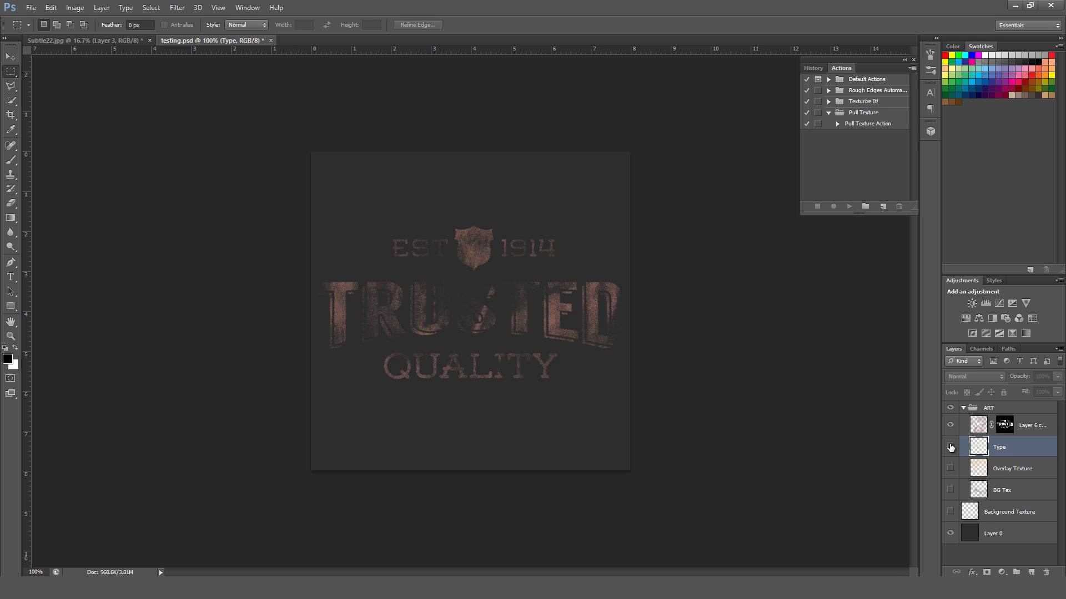
Show Overlay Texture in place of Type and Layer 6 copy, and make Type the active layer.
{"action": "left_click", "coordinate": [951, 448]}
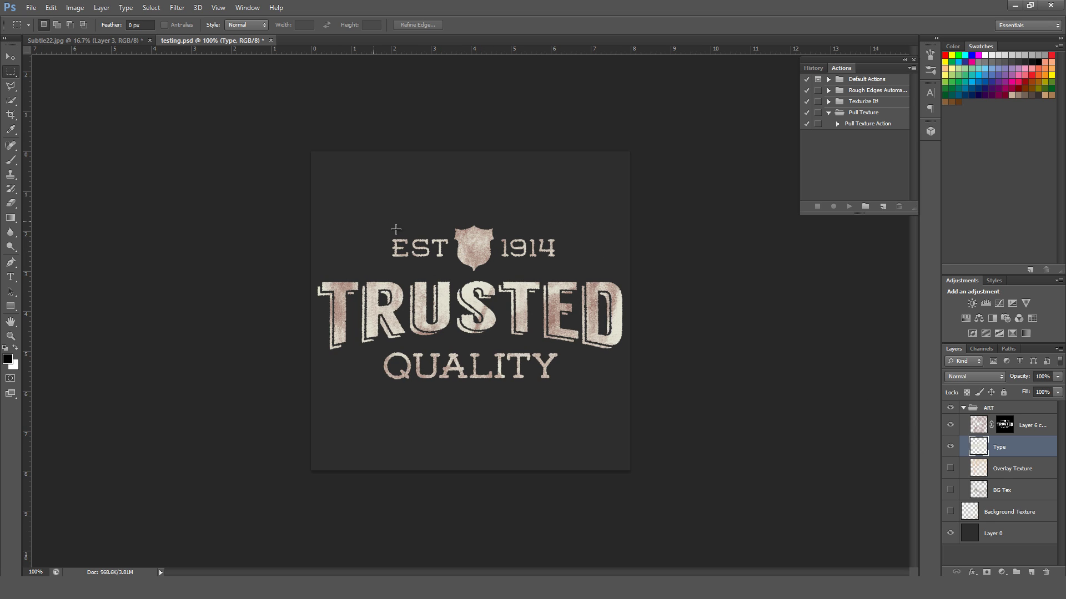
{"action": "left_click", "coordinate": [950, 447]}
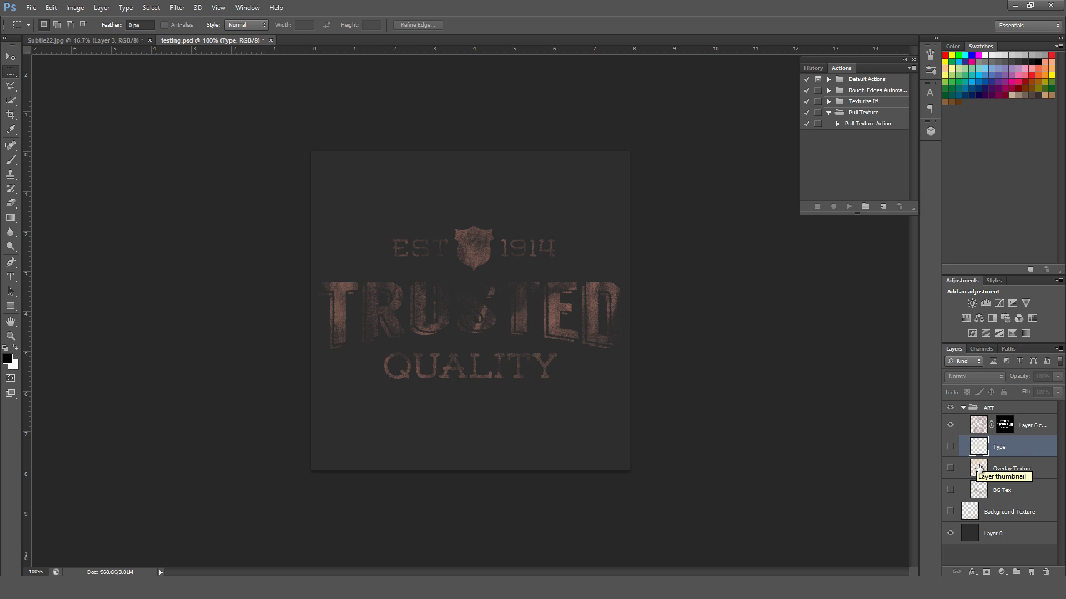
{"action": "left_click", "coordinate": [980, 470]}
{"action": "left_click", "coordinate": [950, 469]}
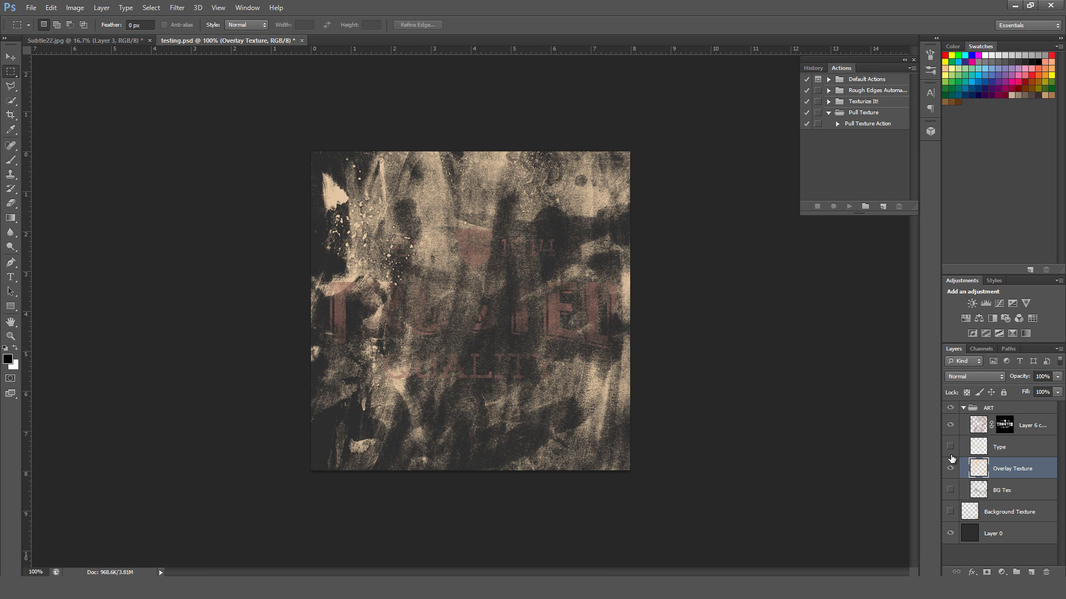
{"action": "left_click", "coordinate": [950, 425]}
{"action": "left_click", "coordinate": [970, 450]}
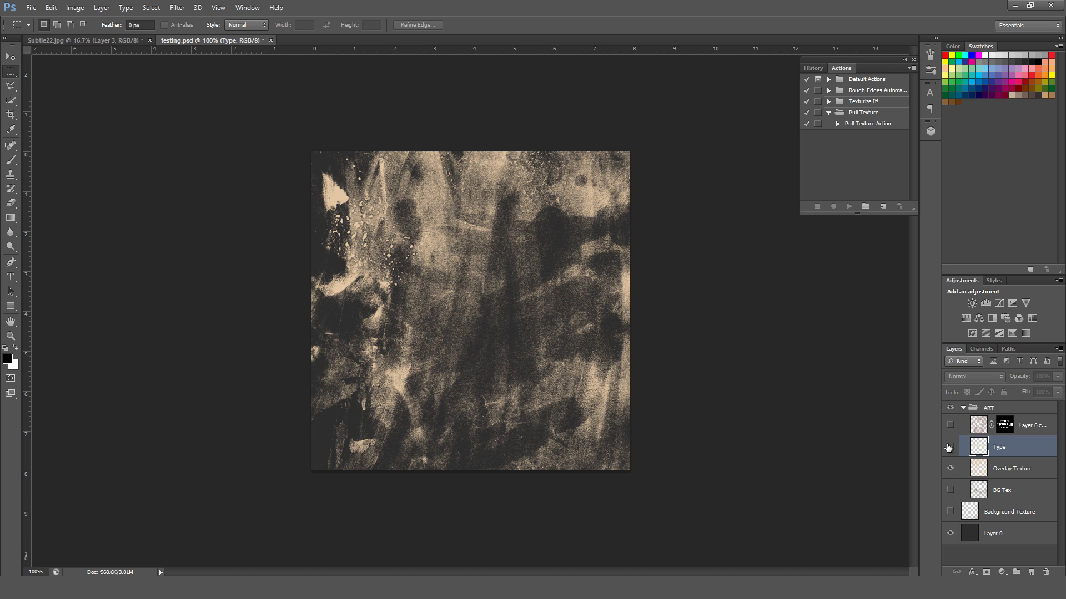
Mask the visible Type layer with a selection loaded from Overlay Texture, and hide Overlay Texture.
{"action": "left_click", "coordinate": [950, 447]}
{"action": "left_click", "coordinate": [949, 447]}
{"action": "left_click", "coordinate": [949, 447]}
{"action": "left_click", "coordinate": [949, 447]}
{"action": "left_click", "coordinate": [980, 475], "text": "ctrl"}
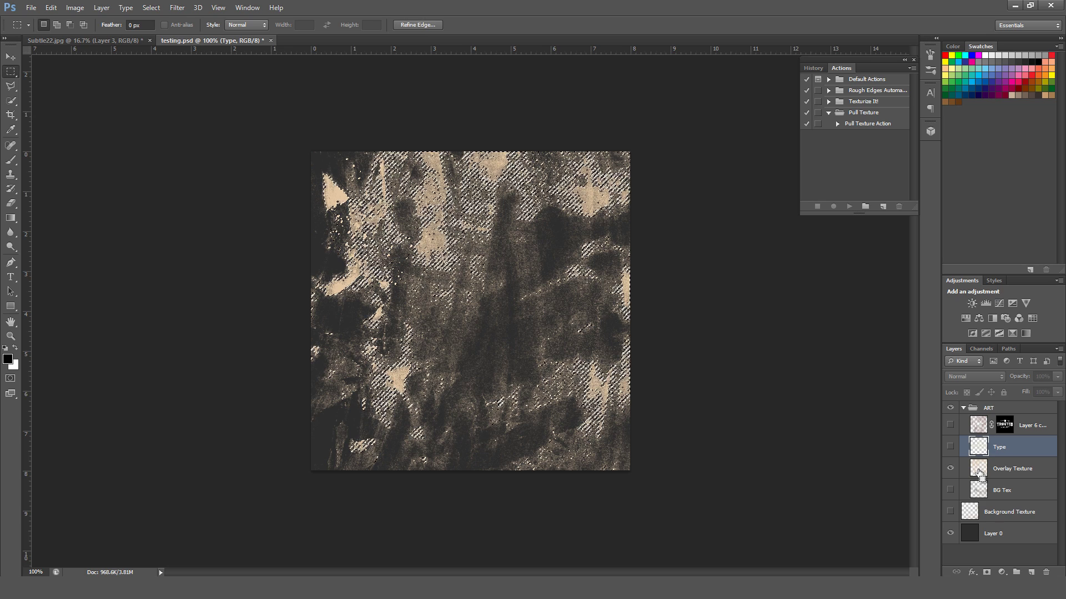
{"action": "left_click", "coordinate": [950, 469]}
{"action": "left_click", "coordinate": [950, 446]}
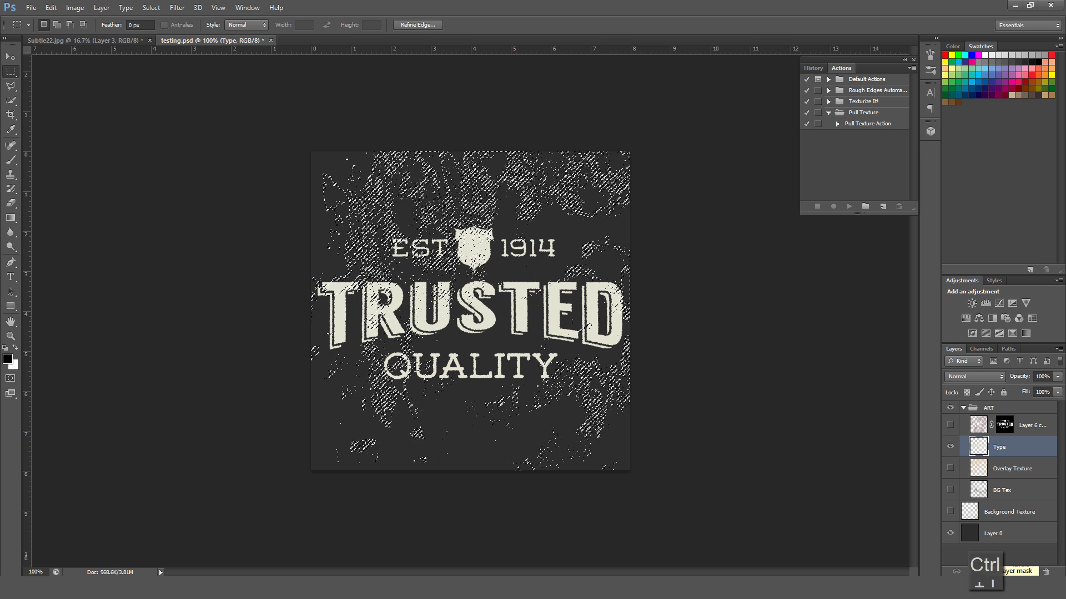
{"action": "left_click", "coordinate": [986, 572]}
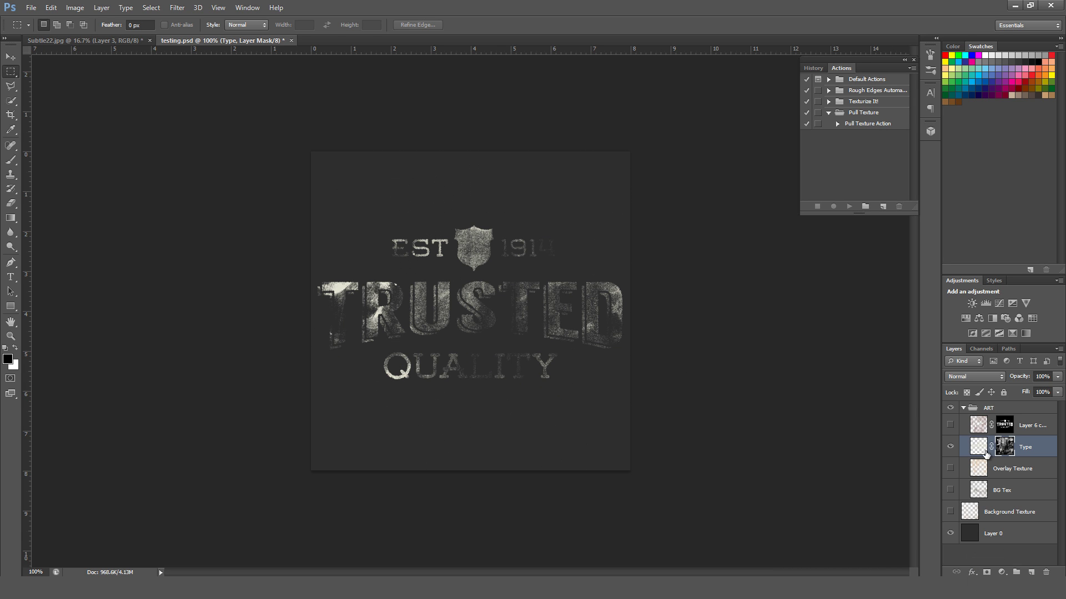
Examine the masked Type artwork against transparency by temporarily hiding Layer 0.
{"action": "left_click", "coordinate": [950, 534]}
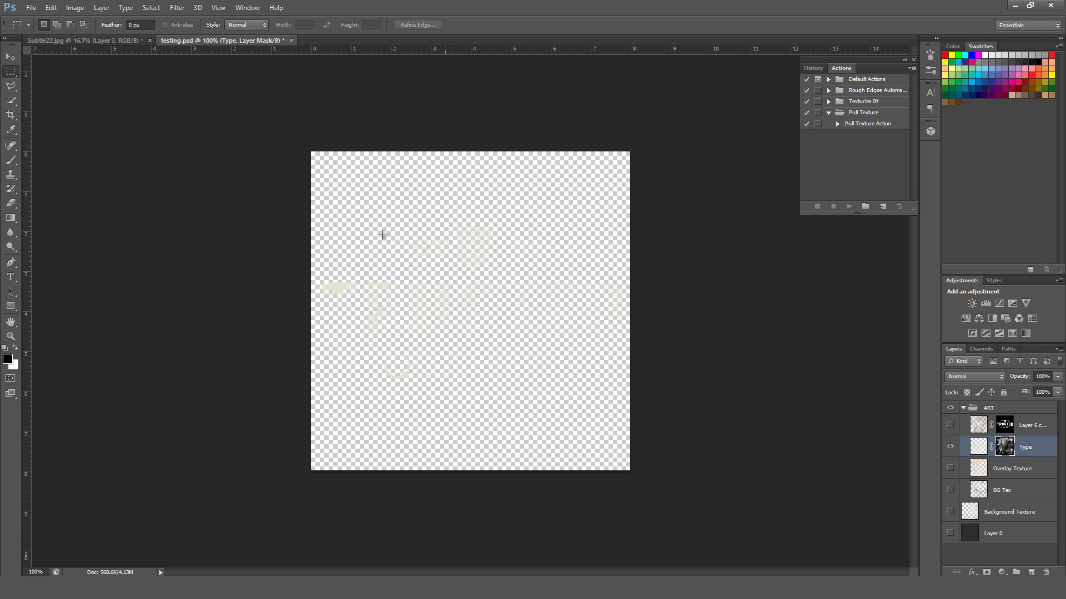
{"action": "left_click", "coordinate": [951, 534]}
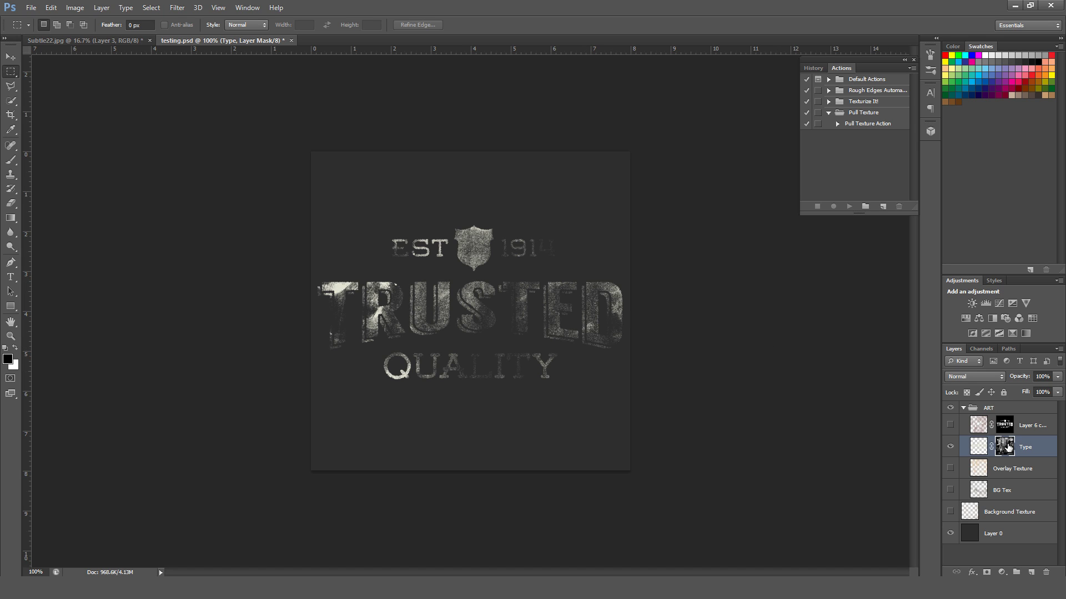
{"action": "left_click", "coordinate": [977, 446]}
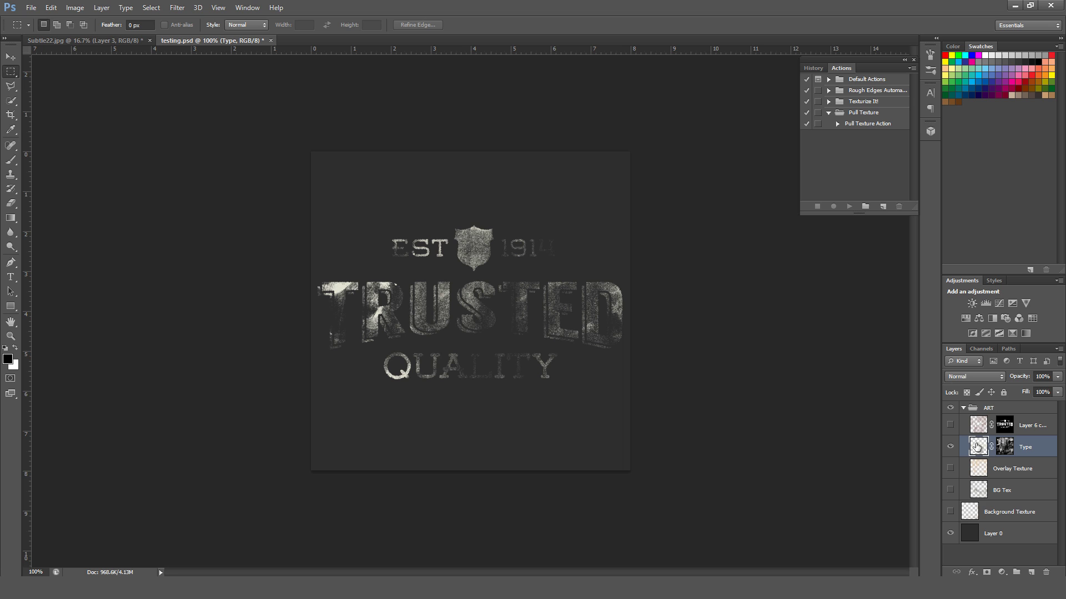
Invert the Type layer's mask to see the opposite texture effect, and invert it back.
{"action": "left_click", "coordinate": [1006, 449]}
{"action": "key", "text": "ctrl+i"}
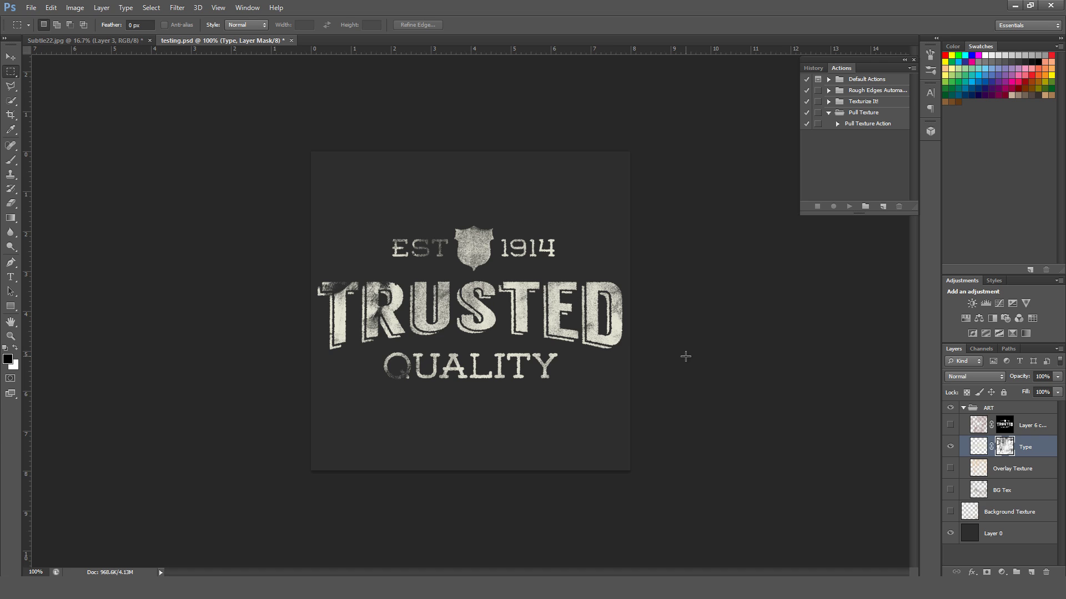
{"action": "key", "text": "ctrl+i"}
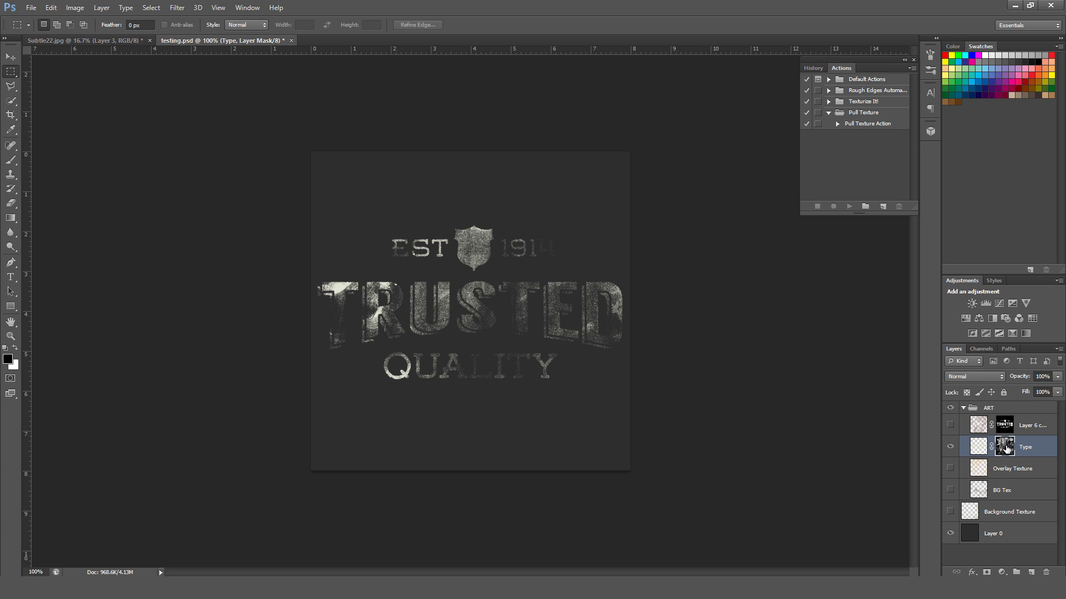
Compare the Type artwork with its layer mask disabled and enabled, leaving the mask enabled.
{"action": "left_click", "coordinate": [1006, 447], "text": "shift"}
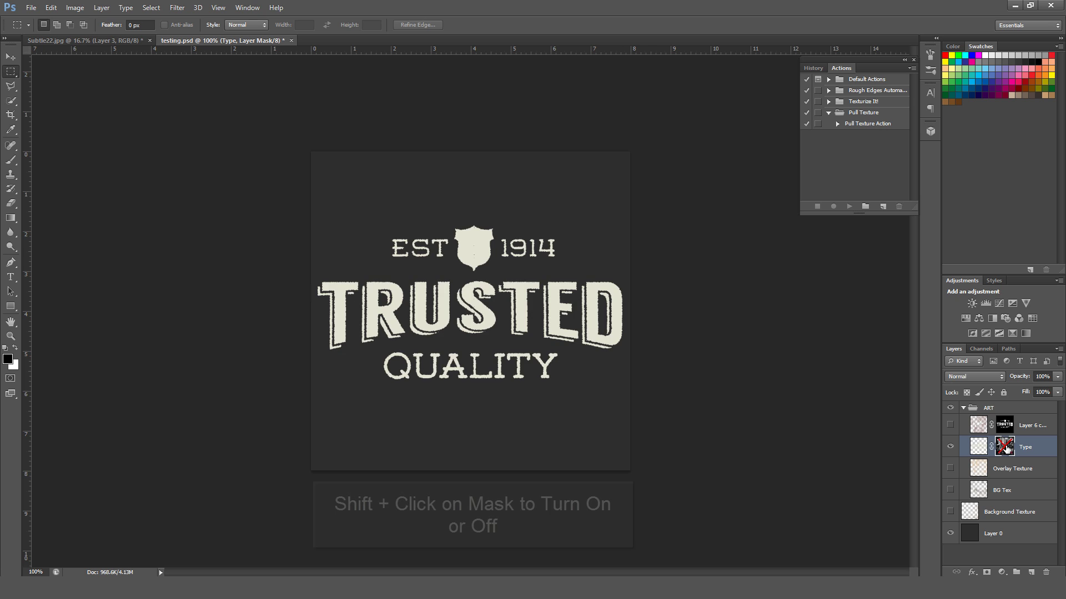
{"action": "left_click", "coordinate": [1006, 447], "text": "shift"}
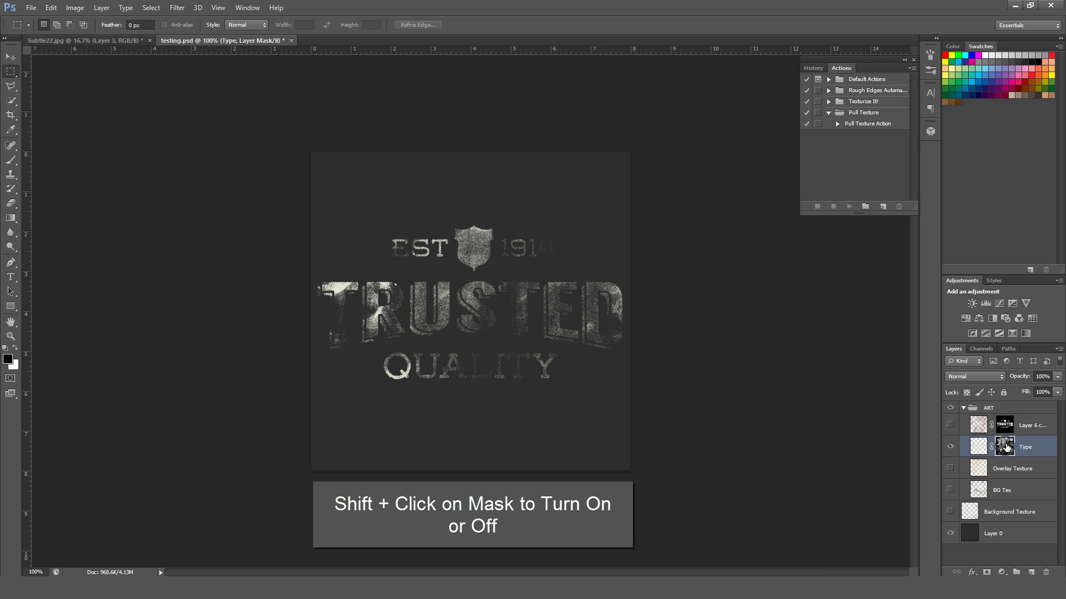
{"action": "left_click", "coordinate": [1005, 446], "text": "shift"}
{"action": "left_click", "coordinate": [1005, 447], "text": "shift"}
{"action": "left_click", "coordinate": [1003, 447], "text": "shift"}
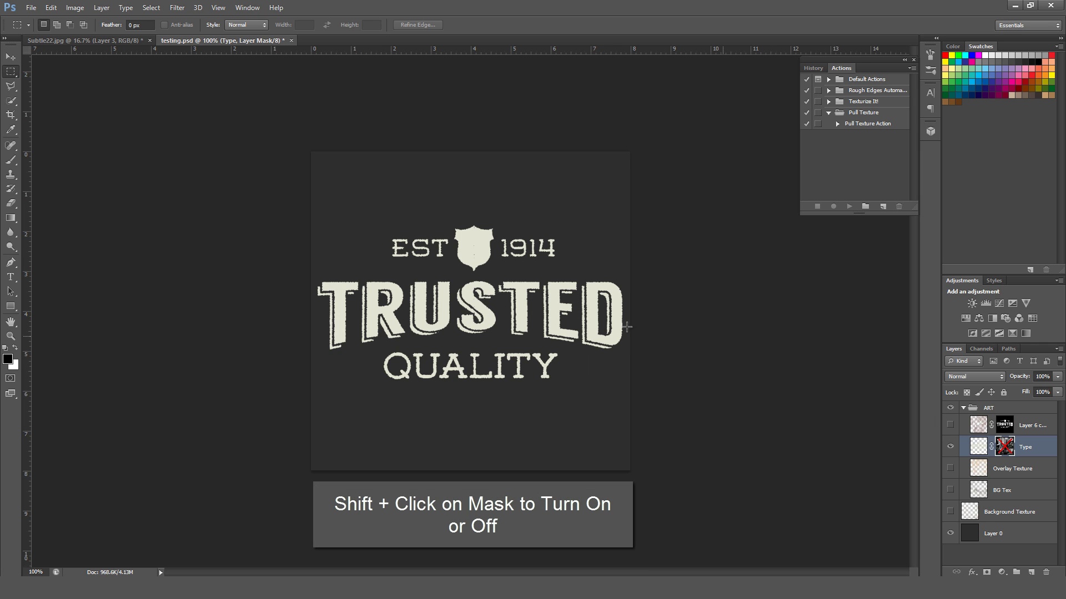
{"action": "left_click", "coordinate": [1007, 447], "text": "shift"}
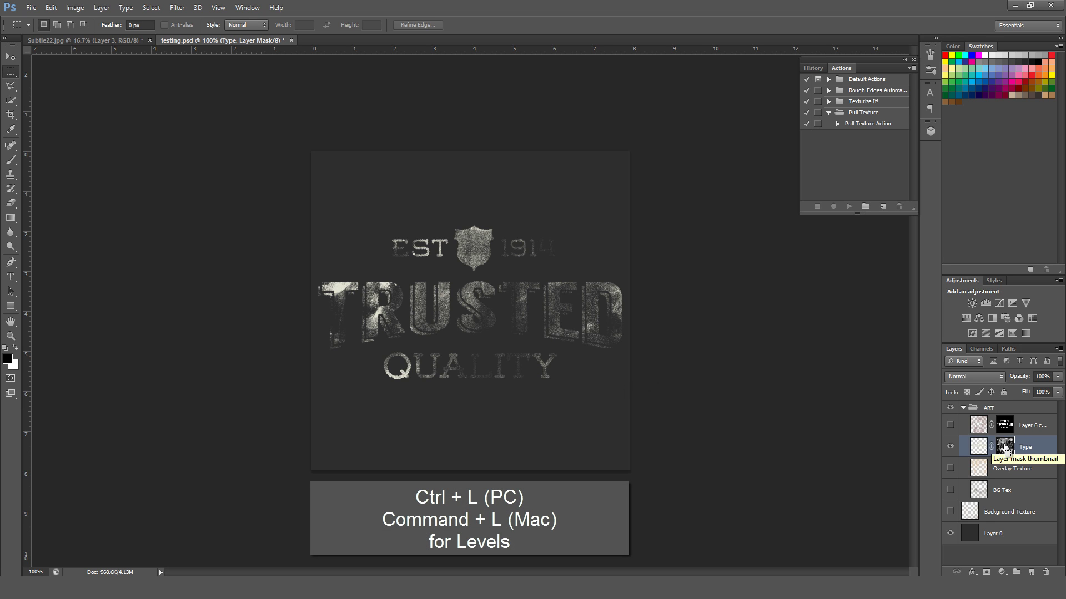
Try a higher-contrast Levels adjustment on the Type layer's mask and undo it.
{"action": "key", "text": "ctrl+l"}
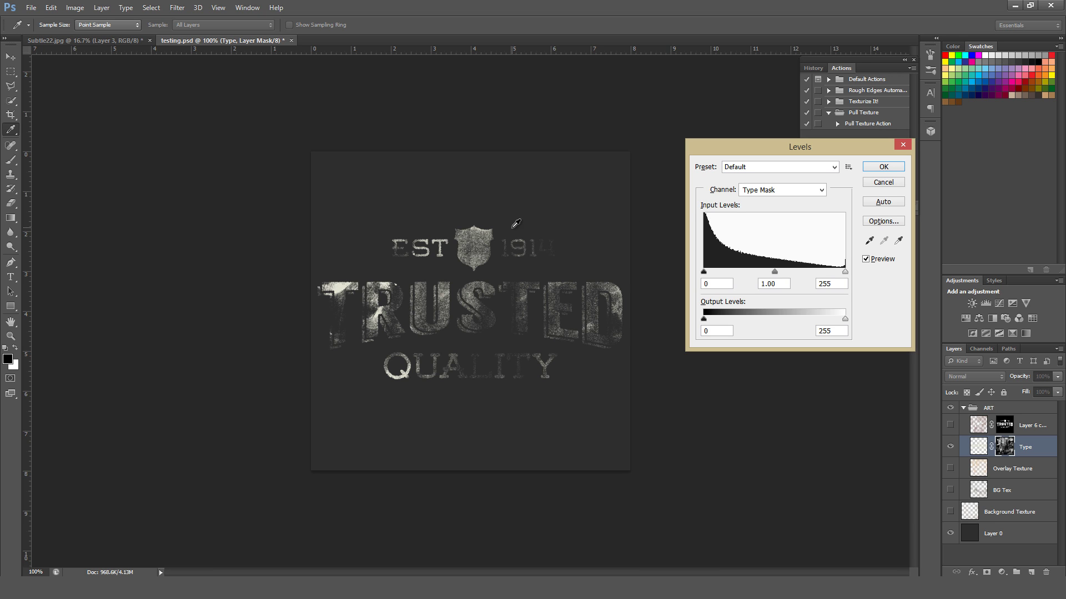
{"action": "key", "text": "ctrl+plus"}
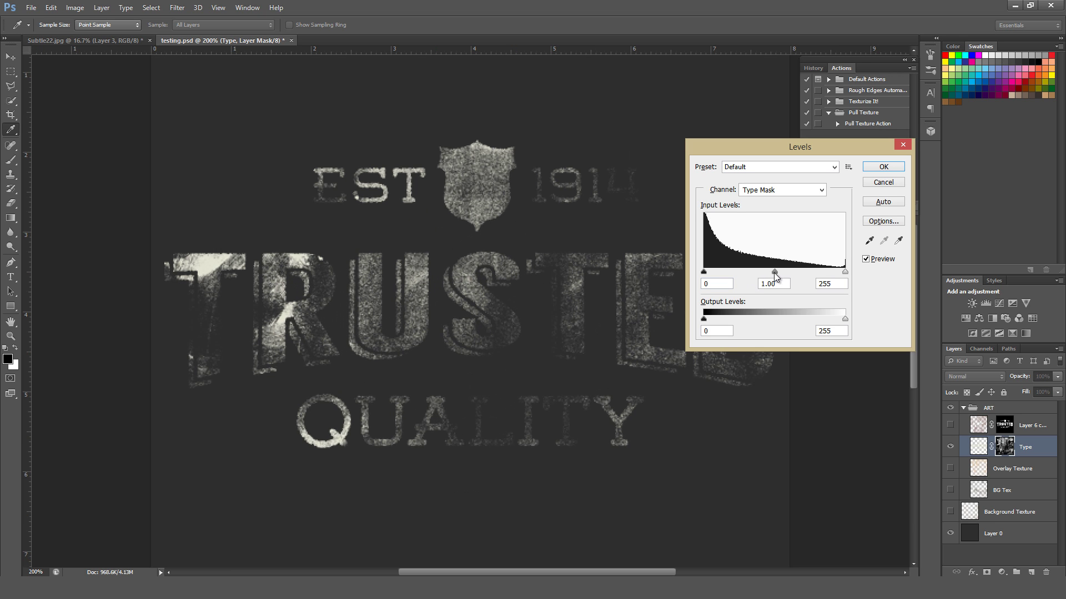
{"action": "left_click_drag", "start_coordinate": [775, 273], "coordinate": [774, 272]}
{"action": "left_click_drag", "start_coordinate": [758, 148], "coordinate": [808, 77]}
{"action": "mouse_move", "coordinate": [825, 201]}
{"action": "left_mouse_down"}
{"action": "mouse_move", "coordinate": [784, 202]}
{"action": "mouse_move", "coordinate": [867, 206]}
{"action": "mouse_move", "coordinate": [805, 202]}
{"action": "mouse_move", "coordinate": [852, 203]}
{"action": "mouse_move", "coordinate": [806, 201]}
{"action": "mouse_move", "coordinate": [816, 203]}
{"action": "left_mouse_up"}
{"action": "left_click", "coordinate": [942, 96]}
{"action": "key", "text": "m"}
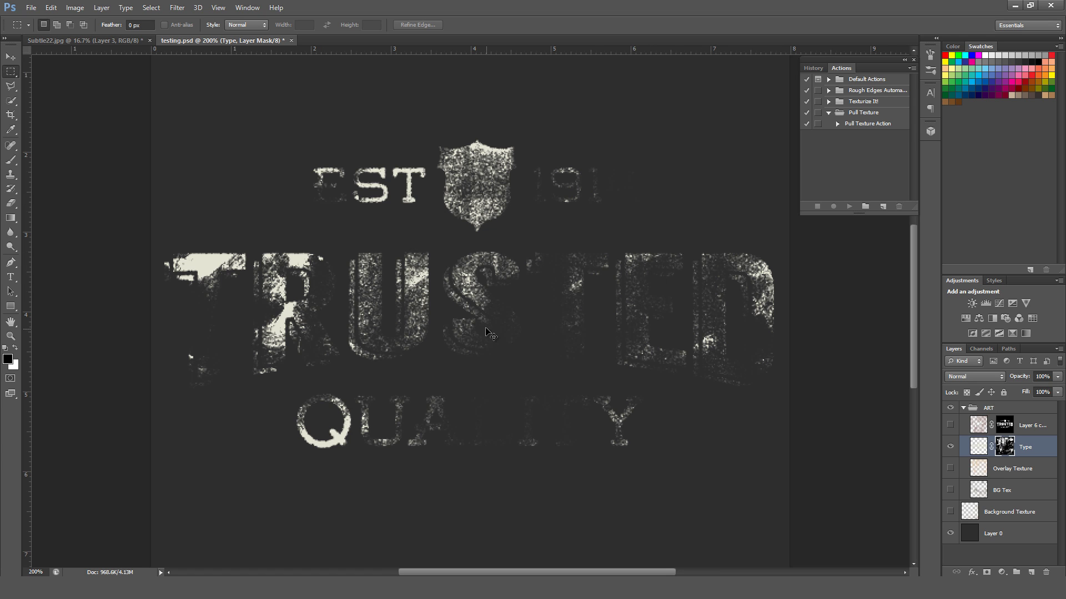
{"action": "key", "text": "ctrl+minus"}
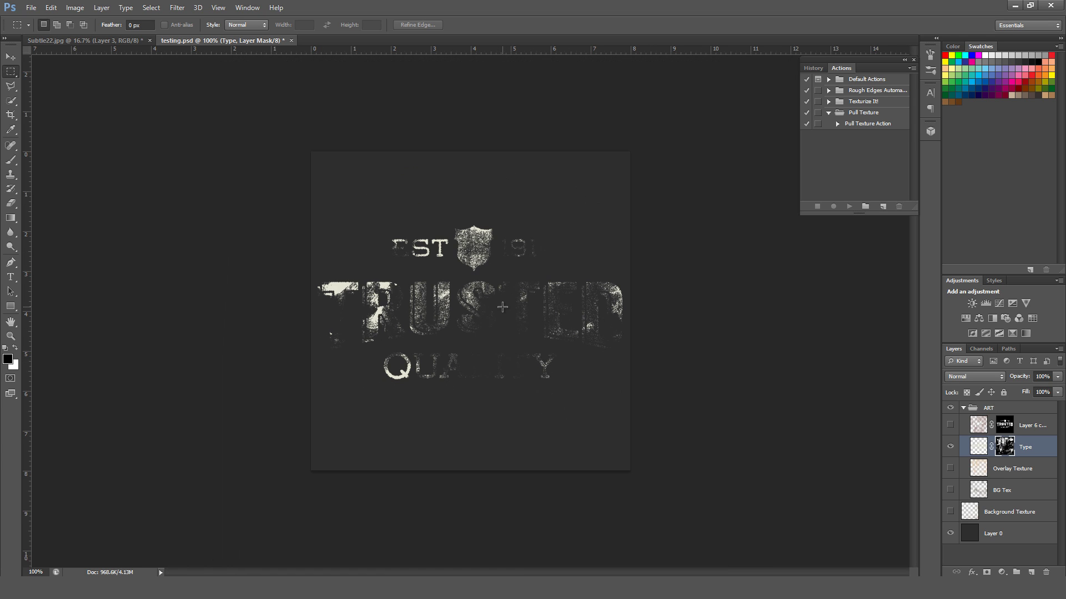
{"action": "key", "text": "ctrl+z"}
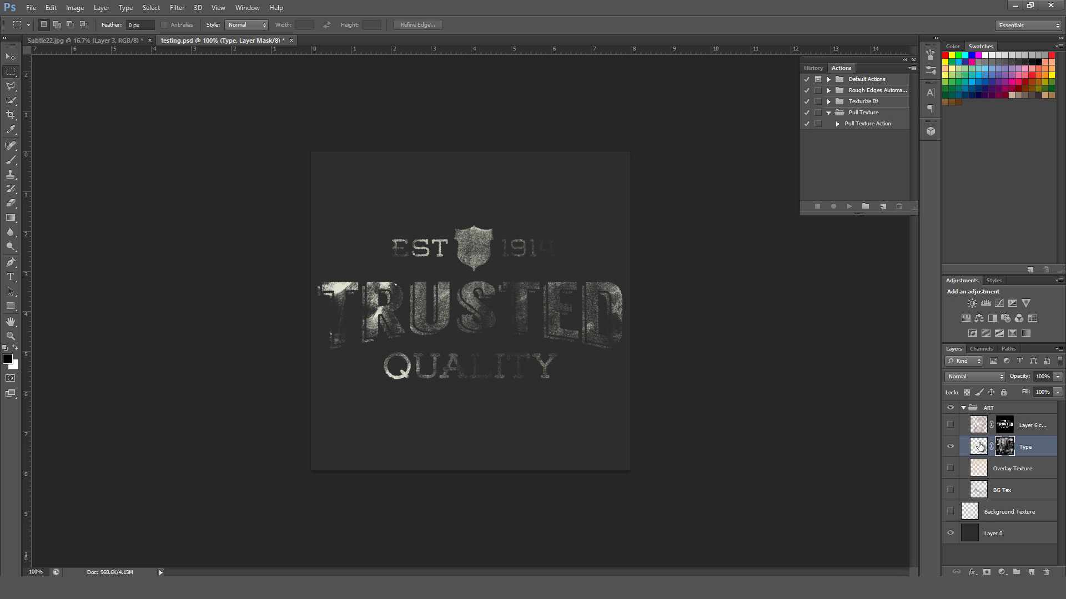
Show Layer 6 copy together with Type, checking each layer with its mask disabled and leaving both masks enabled.
{"action": "left_click", "coordinate": [1004, 447], "text": "shift"}
{"action": "left_click", "coordinate": [950, 447]}
{"action": "left_click", "coordinate": [950, 425]}
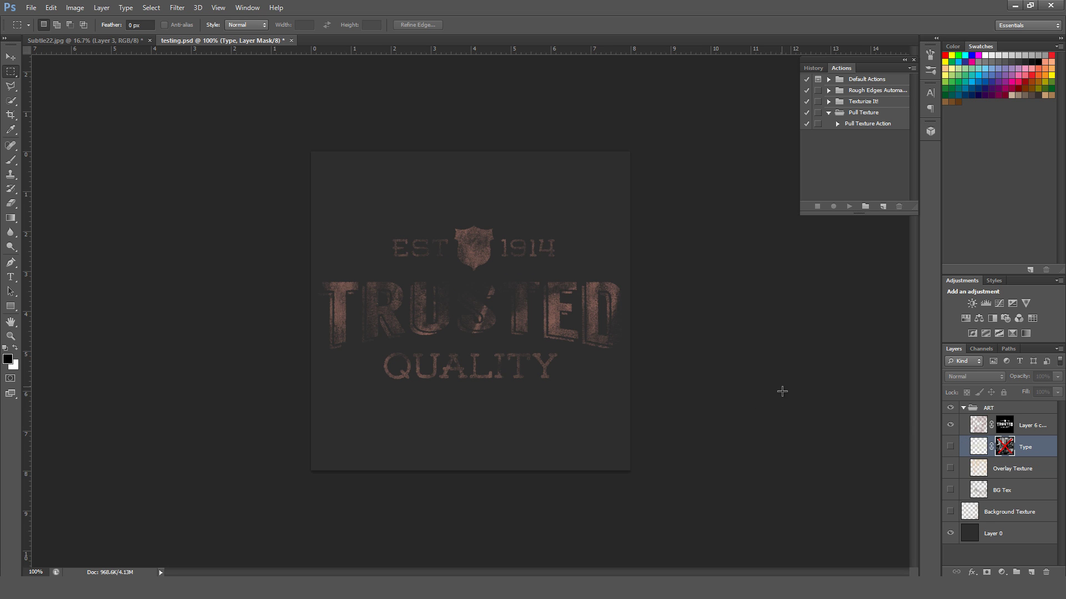
{"action": "left_click", "coordinate": [1004, 425], "text": "shift"}
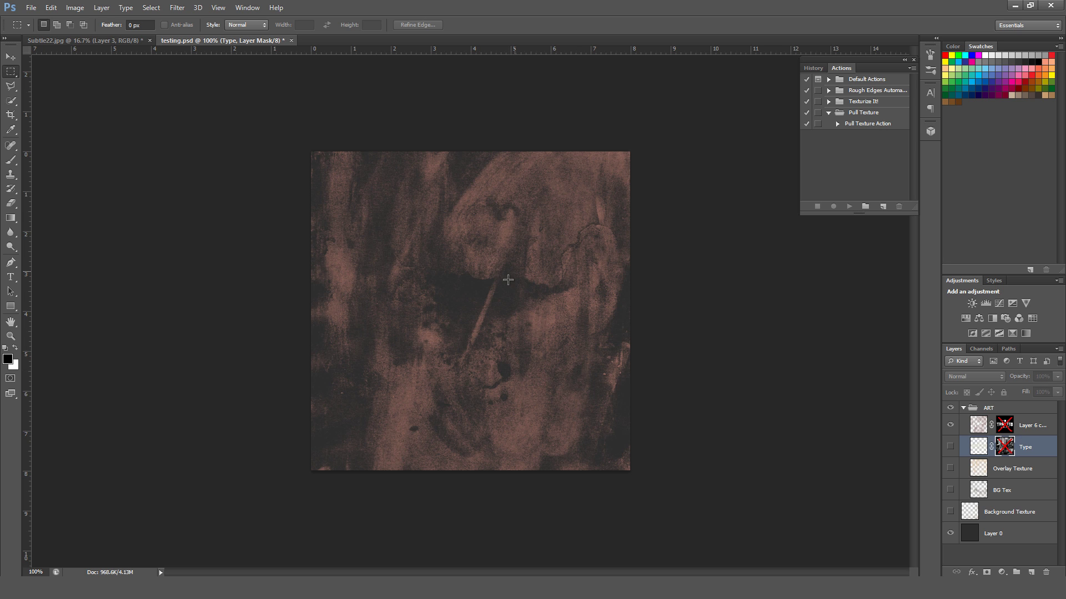
{"action": "left_click", "coordinate": [1003, 425], "text": "shift"}
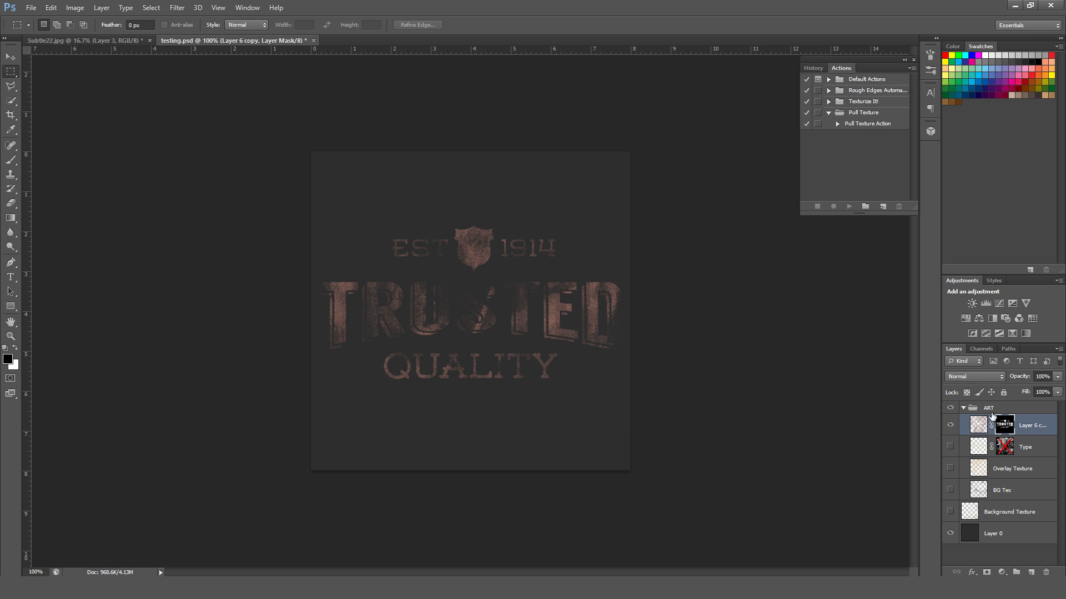
{"action": "left_click", "coordinate": [950, 448]}
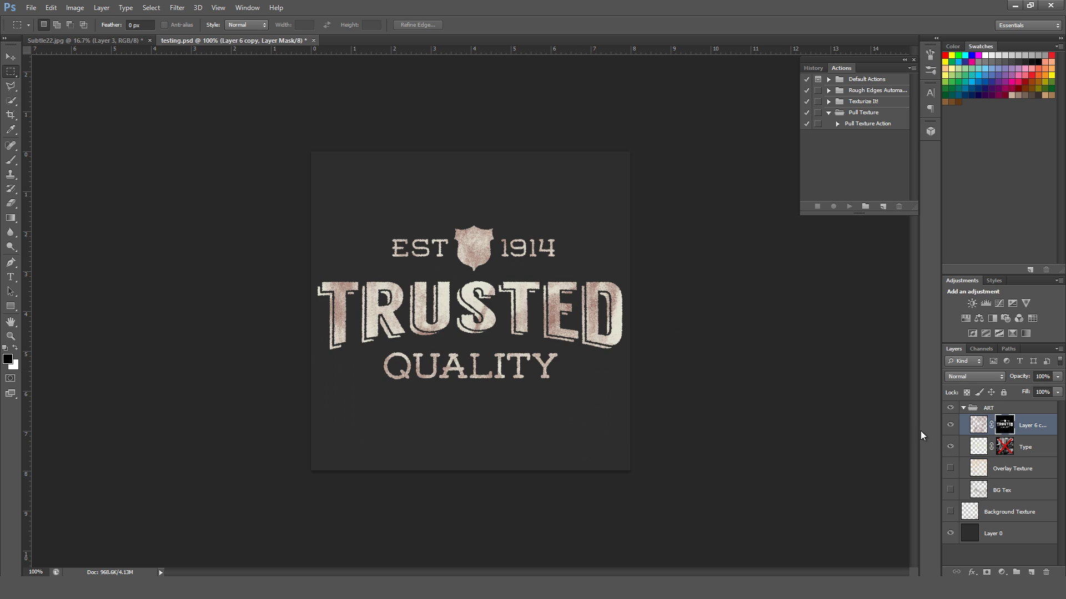
{"action": "left_click", "coordinate": [1007, 449], "text": "shift"}
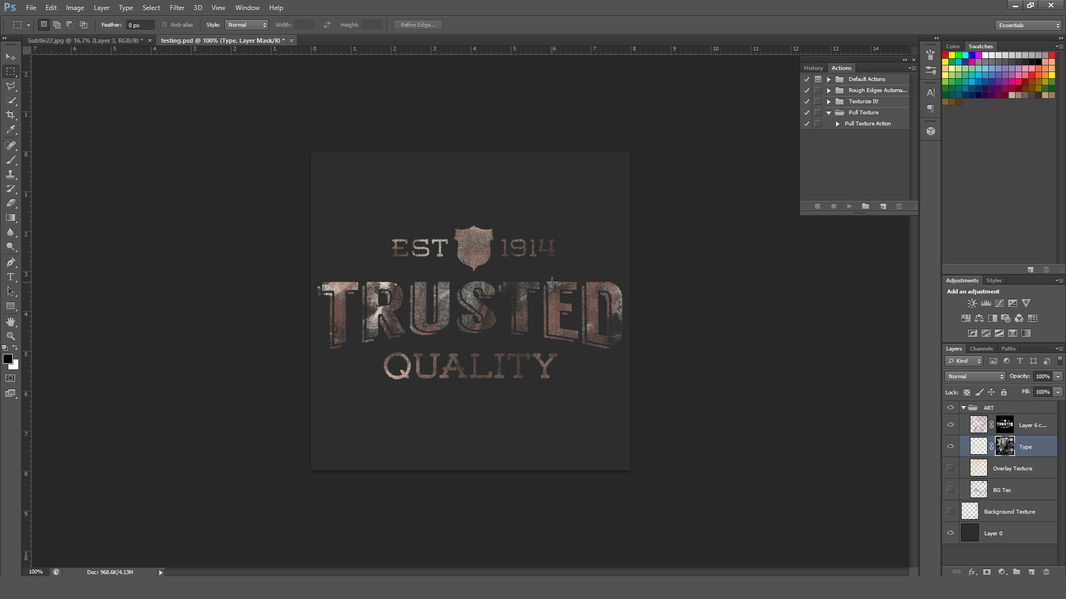
Colorize the Type layer's artwork blue using Hue/Saturation with saturation 53 and lightness -28.
{"action": "left_click", "coordinate": [974, 447]}
{"action": "key", "text": "ctrl+u"}
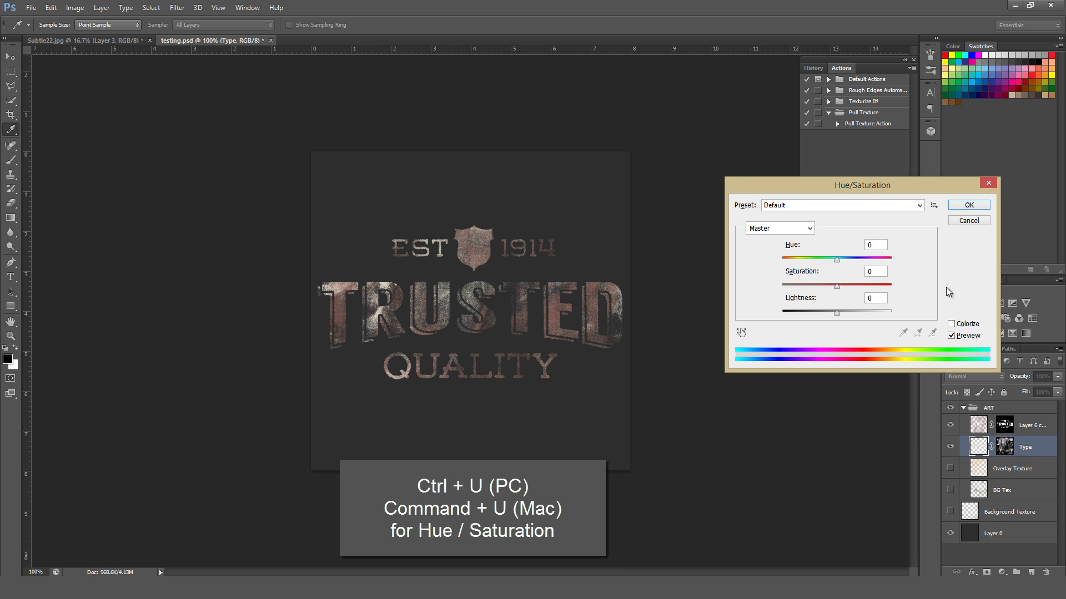
{"action": "left_click", "coordinate": [951, 324]}
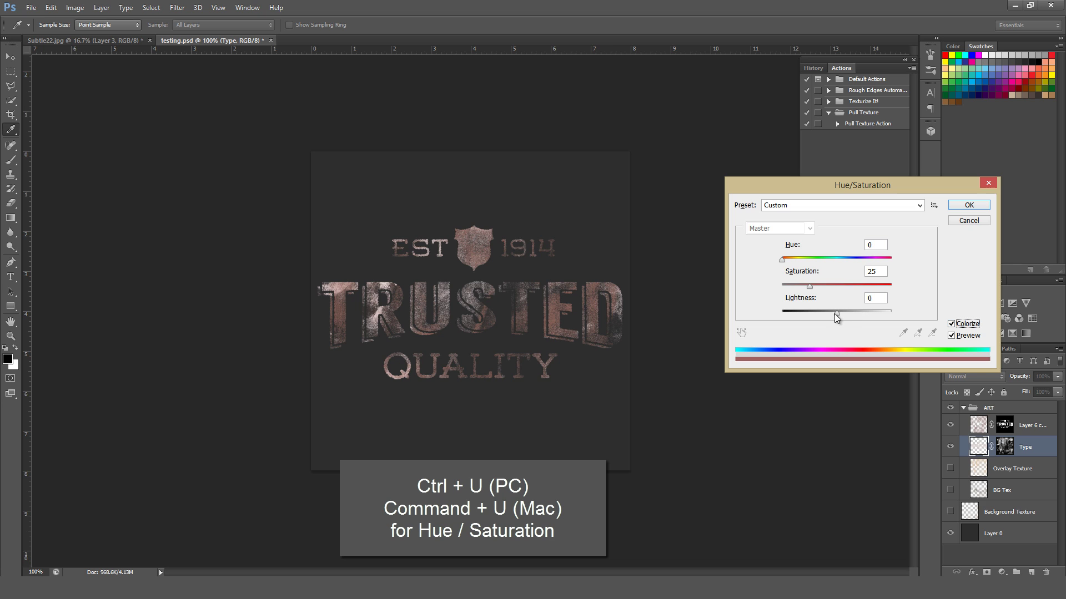
{"action": "left_click_drag", "start_coordinate": [837, 314], "coordinate": [830, 287]}
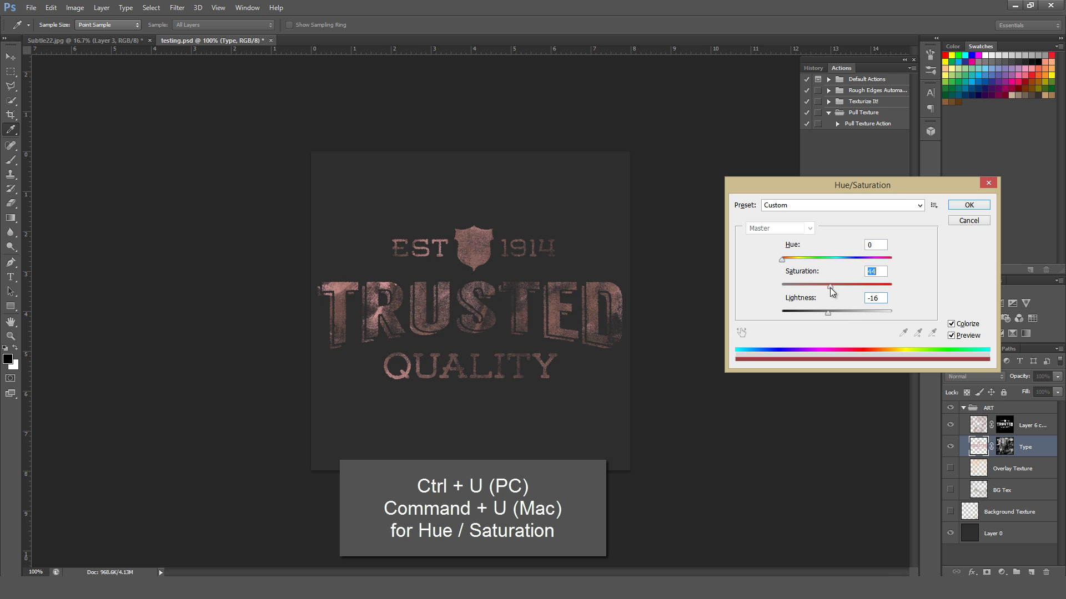
{"action": "left_click_drag", "start_coordinate": [784, 258], "coordinate": [865, 266]}
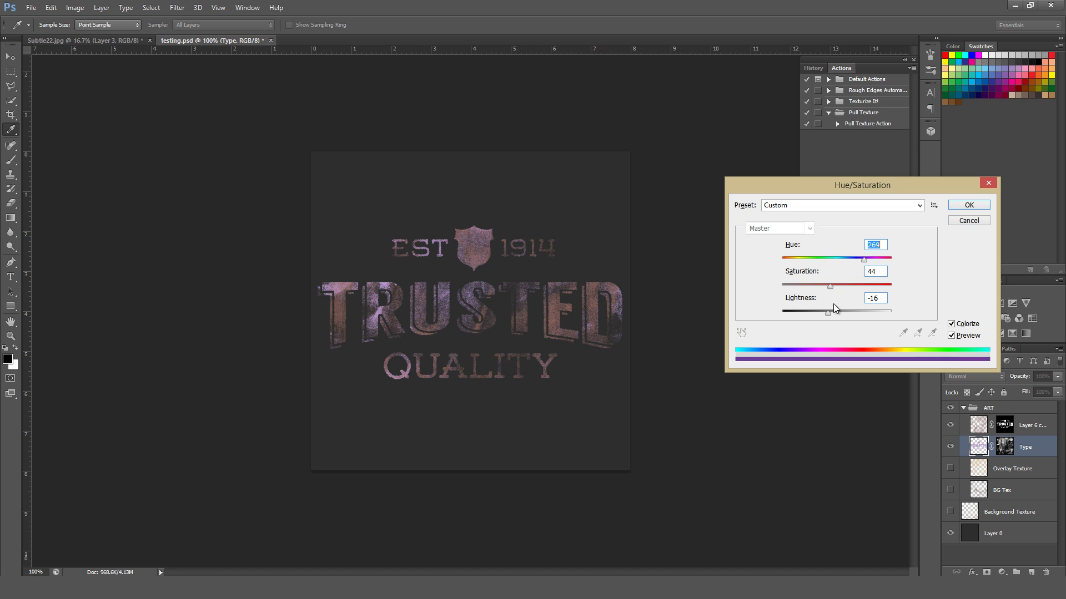
{"action": "left_click_drag", "start_coordinate": [828, 313], "coordinate": [845, 265]}
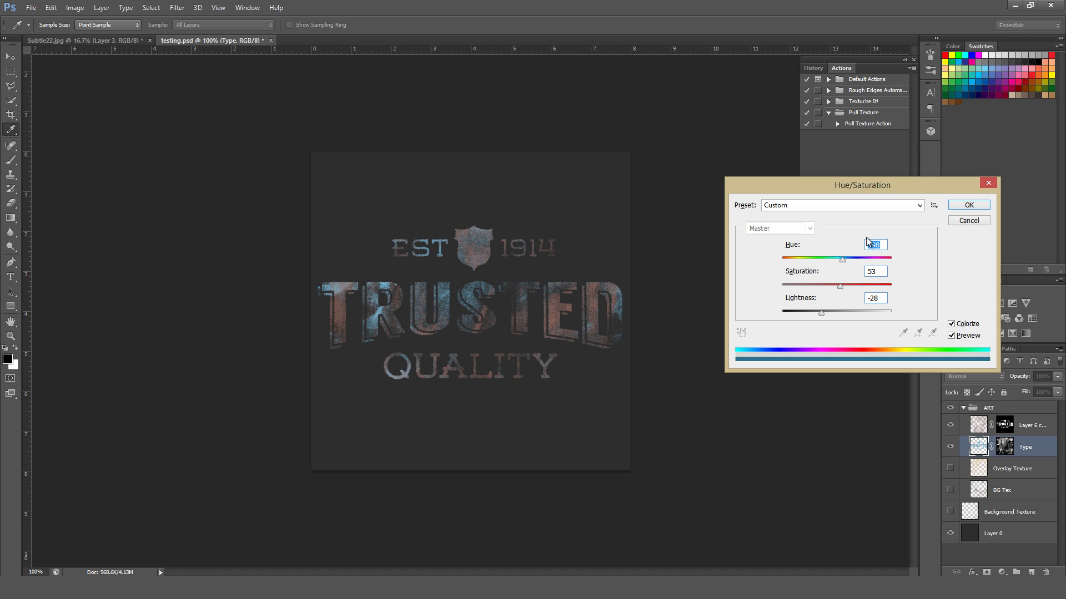
{"action": "left_click", "coordinate": [969, 206]}
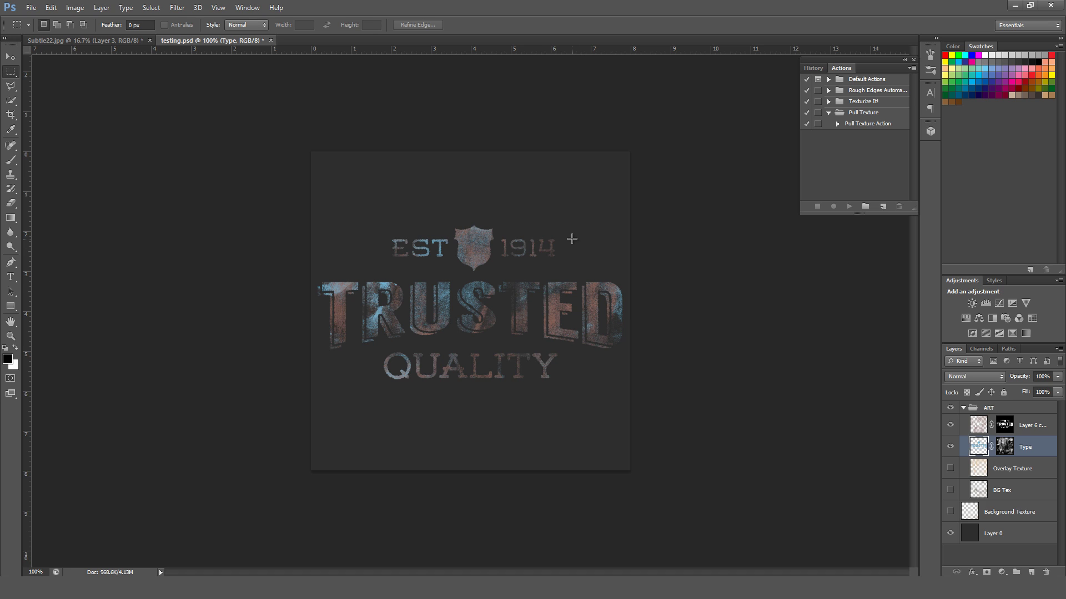
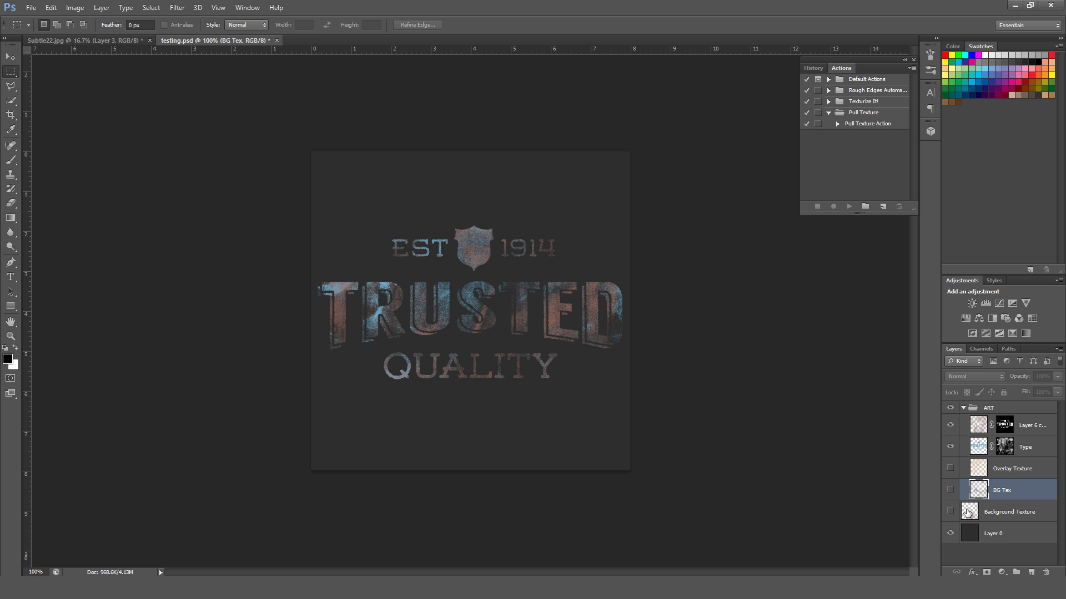
Show the Background Texture layer and adjust its Hue/Saturation to hue -26 and lightness -22.
{"action": "left_click", "coordinate": [968, 513]}
{"action": "left_click", "coordinate": [950, 511]}
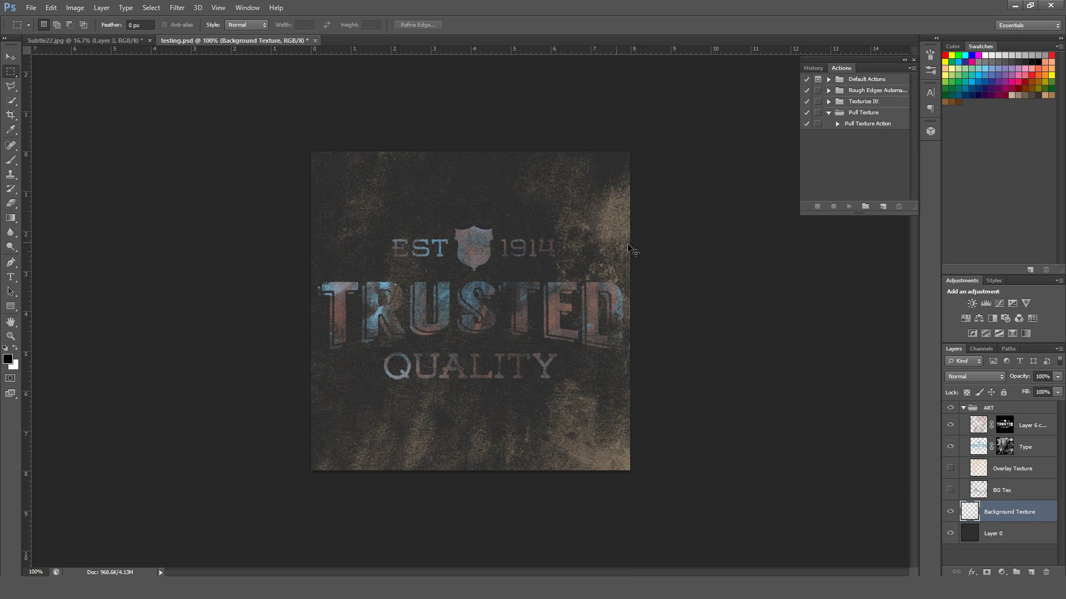
{"action": "key", "text": "ctrl+u"}
{"action": "left_click_drag", "start_coordinate": [837, 261], "coordinate": [822, 261]}
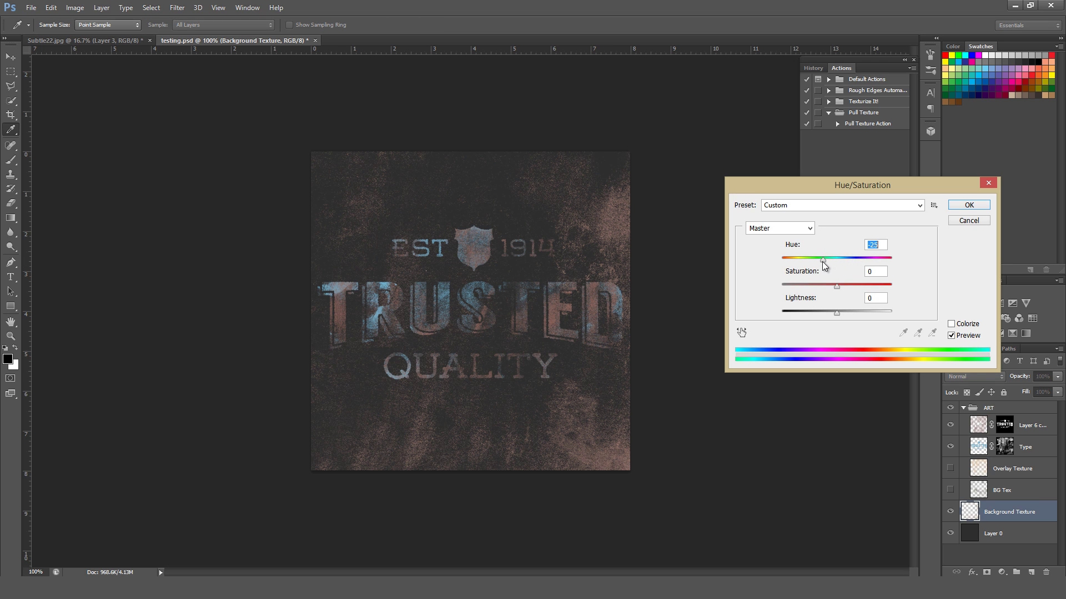
{"action": "mouse_move", "coordinate": [838, 314]}
{"action": "left_mouse_down"}
{"action": "mouse_move", "coordinate": [815, 311]}
{"action": "mouse_move", "coordinate": [824, 311]}
{"action": "left_mouse_up"}
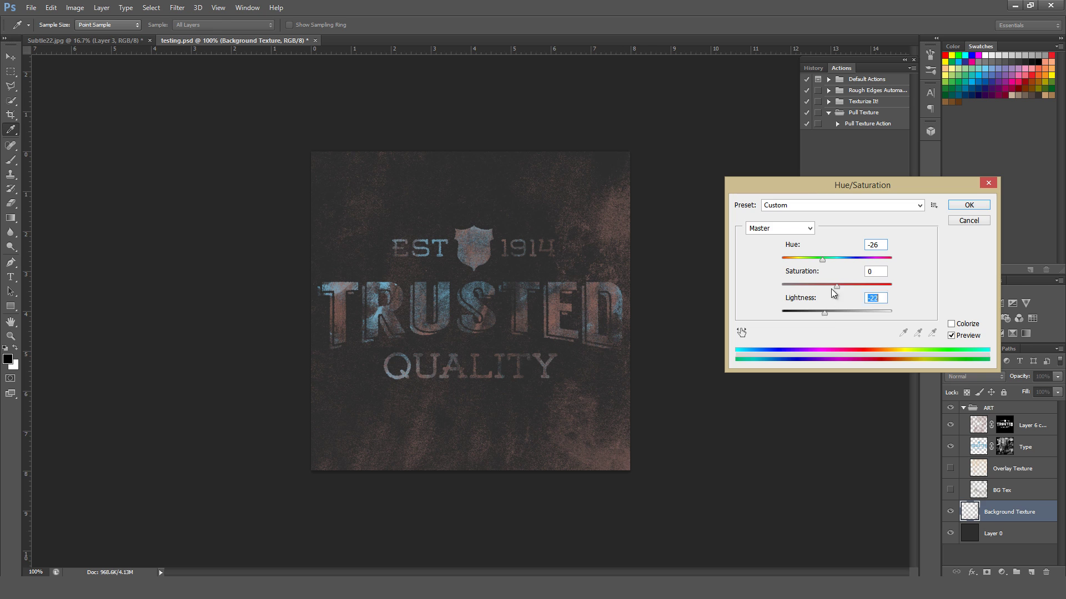
{"action": "key", "text": "Return"}
{"action": "key", "text": "m"}
In Subtle22.jpg, hide Layer 3, show Layer 0 and set Layer 0's blend mode to Multiply.
{"action": "left_click", "coordinate": [110, 42]}
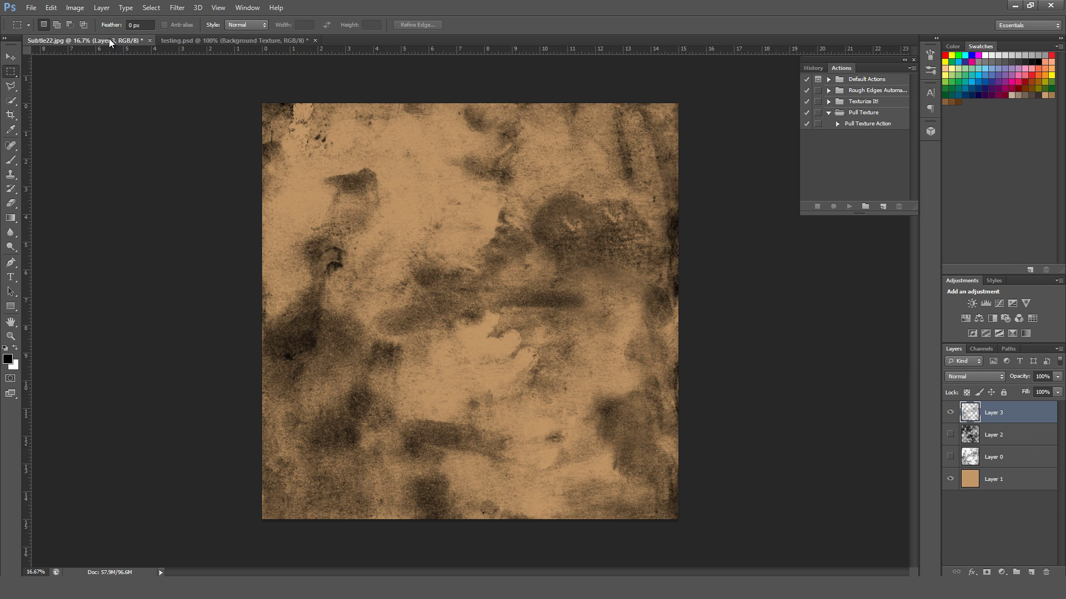
{"action": "left_click", "coordinate": [950, 412]}
{"action": "left_click", "coordinate": [969, 458]}
{"action": "left_click", "coordinate": [950, 458]}
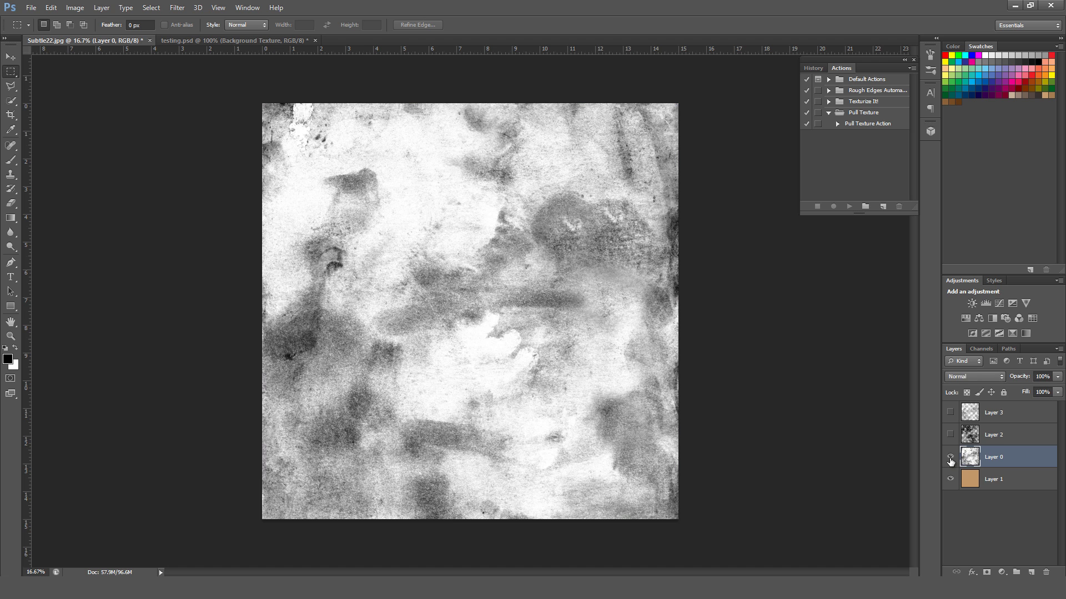
{"action": "left_click", "coordinate": [973, 378]}
{"action": "left_click", "coordinate": [983, 378]}
{"action": "left_click", "coordinate": [977, 377]}
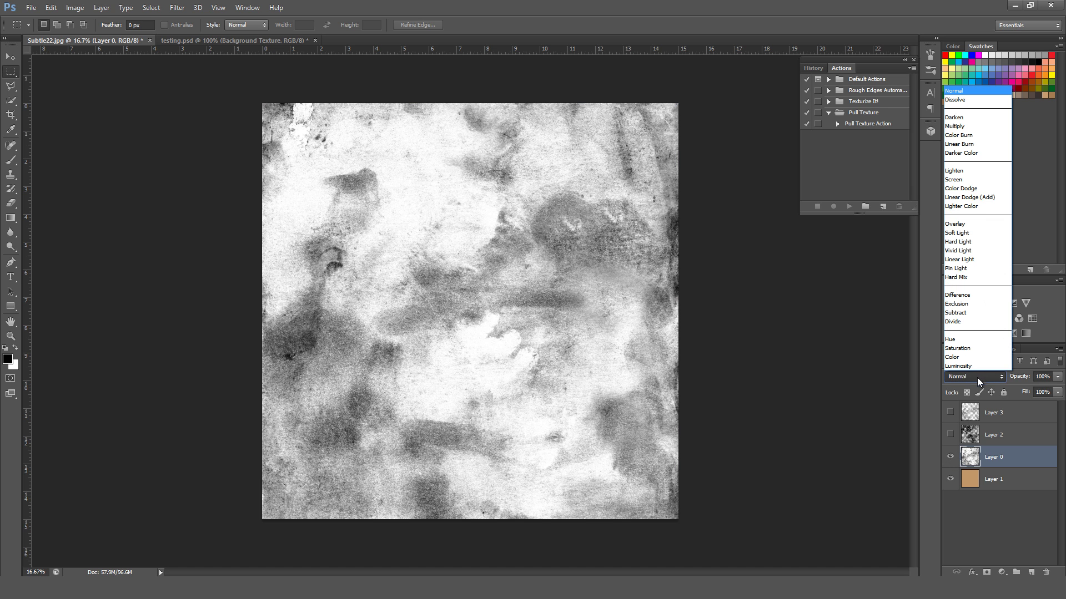
{"action": "left_click", "coordinate": [958, 126]}
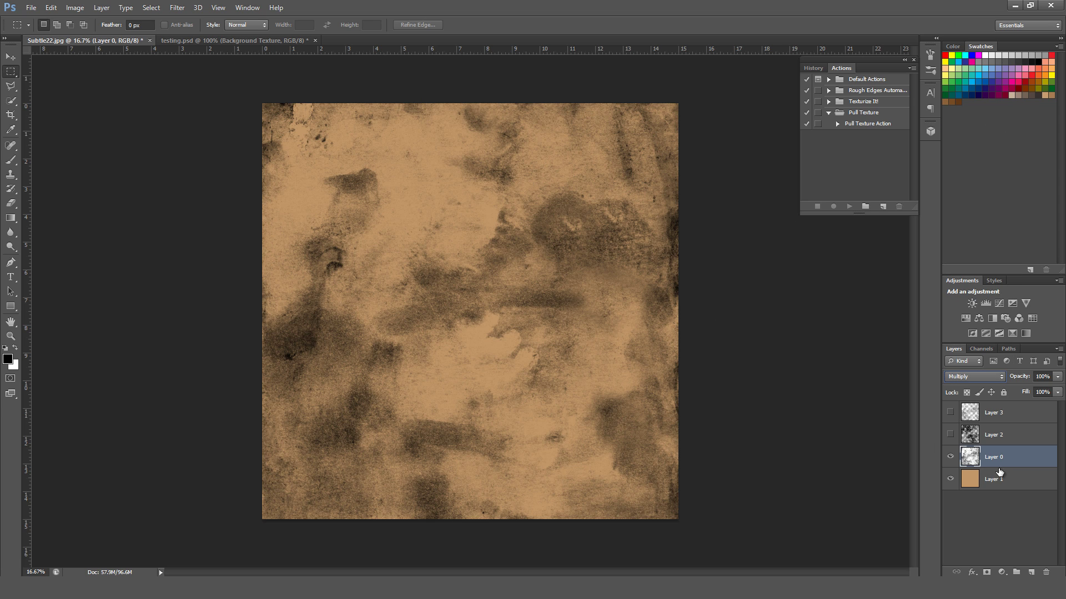
Lighten Layer 0's dark areas with Levels, raising the output black level to 141.
{"action": "key", "text": "ctrl+l"}
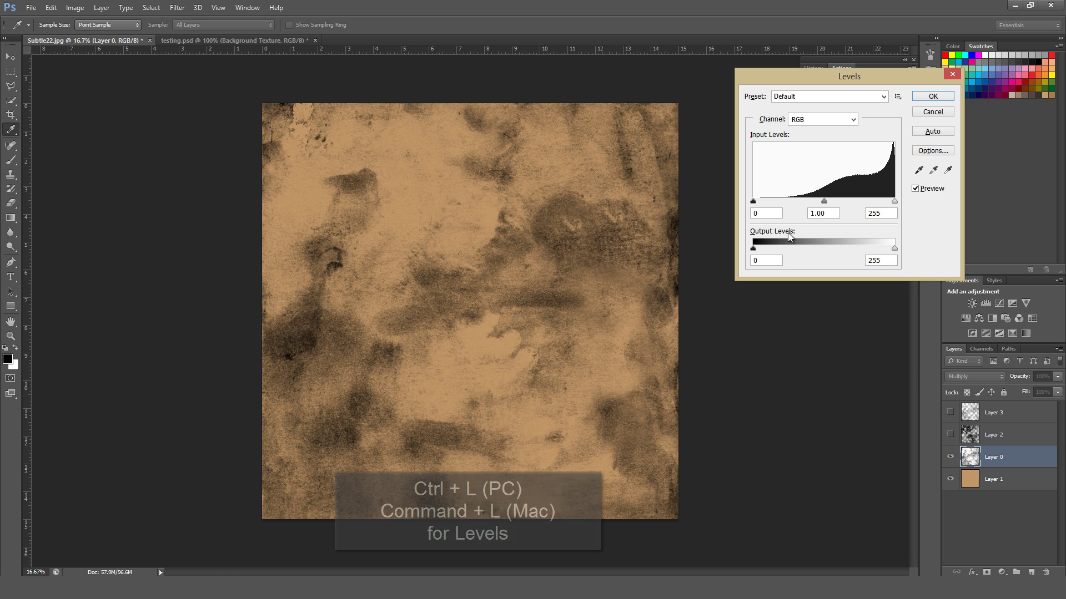
{"action": "key", "text": "ctrl+plus"}
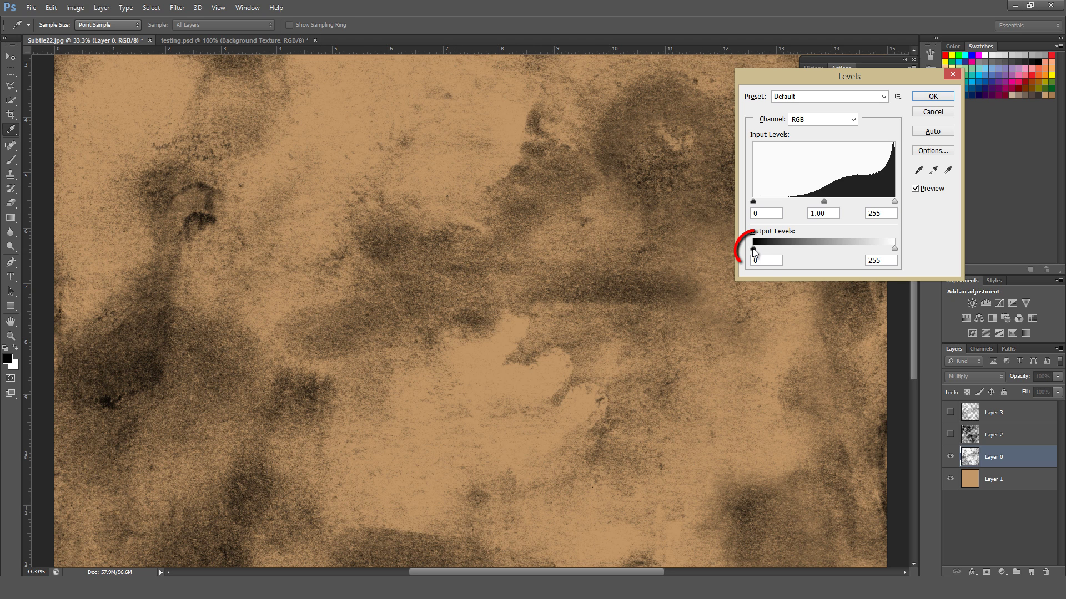
{"action": "left_click_drag", "start_coordinate": [755, 248], "coordinate": [831, 250]}
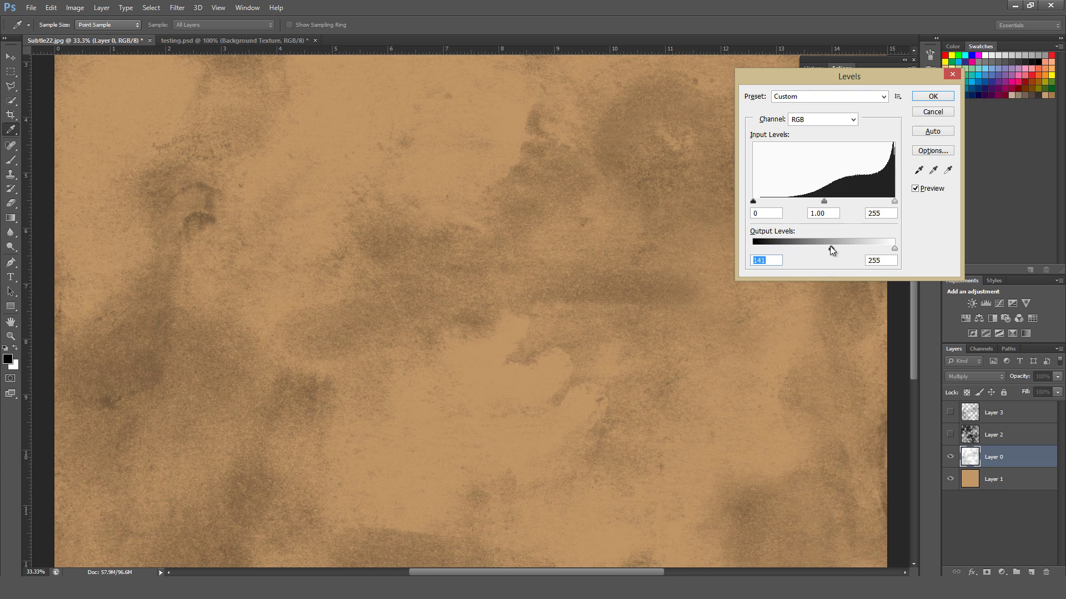
{"action": "key", "text": "ctrl+minus"}
{"action": "key", "text": "ctrl+minus"}
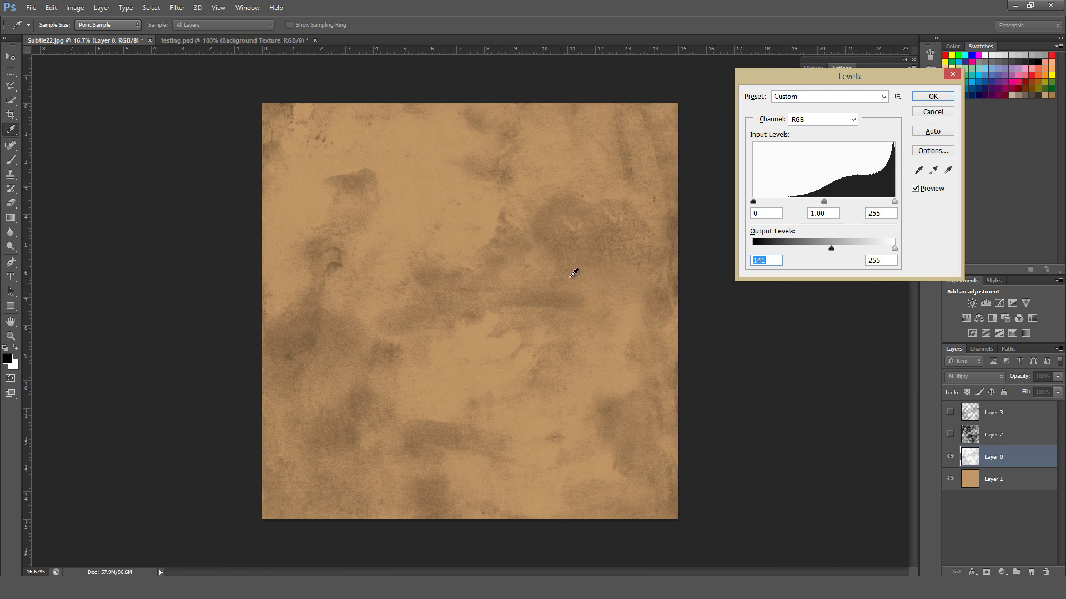
{"action": "left_click", "coordinate": [933, 96]}
Shift the hue of the tan background on Layer 1 to blue using Hue/Saturation.
{"action": "left_click", "coordinate": [1020, 479]}
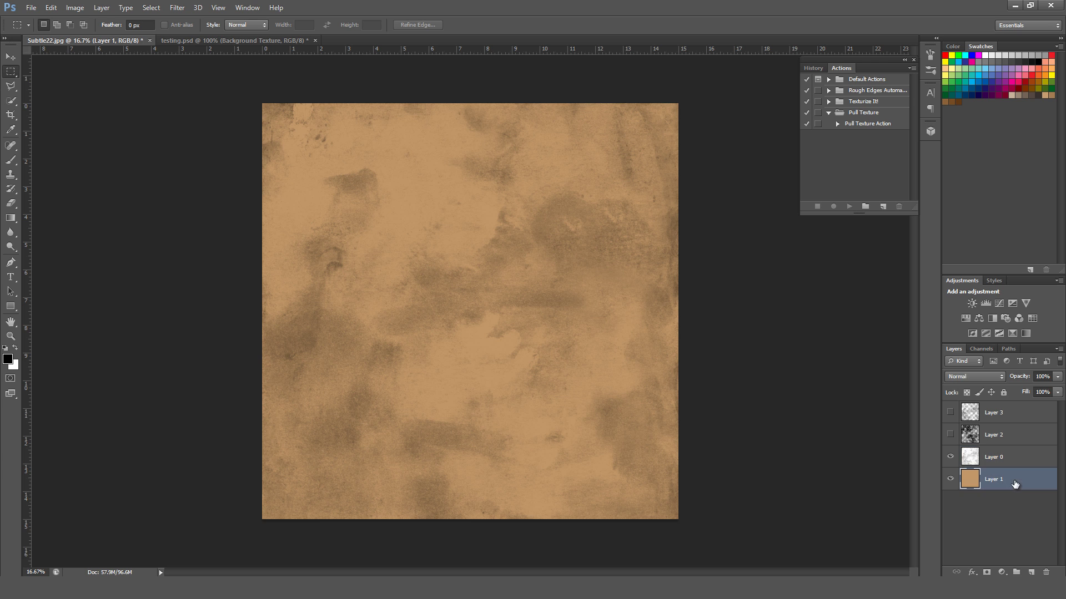
{"action": "key", "text": "ctrl+u"}
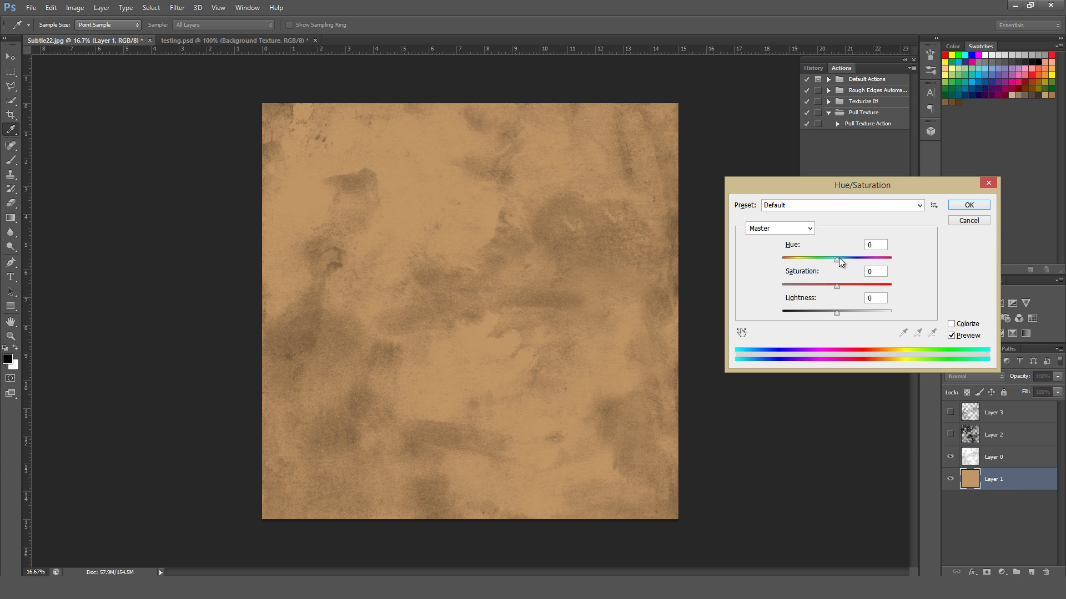
{"action": "left_click_drag", "start_coordinate": [837, 259], "coordinate": [787, 262]}
{"action": "left_click", "coordinate": [985, 205]}
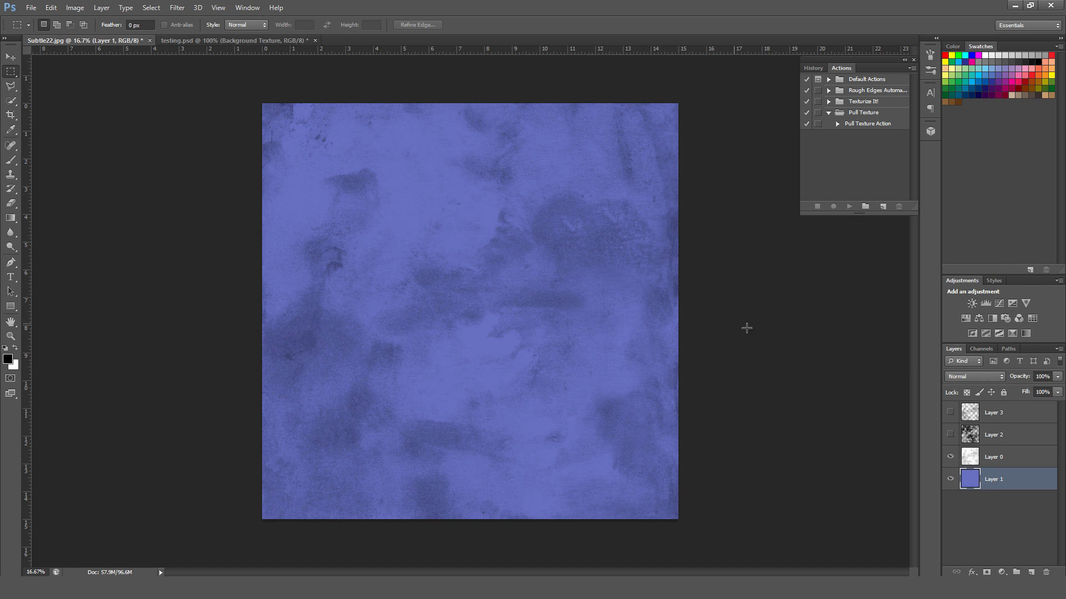
Darken the texture on Layer 0 with Levels, setting the input black level to 122 and the output white level to 255.
{"action": "left_click", "coordinate": [964, 448]}
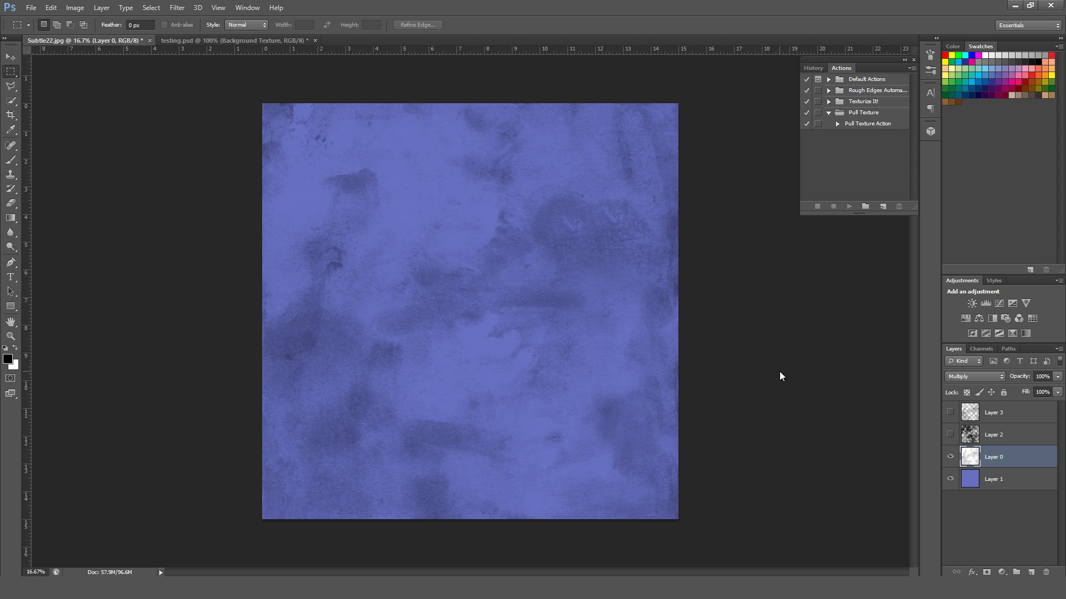
{"action": "key", "text": "ctrl+l"}
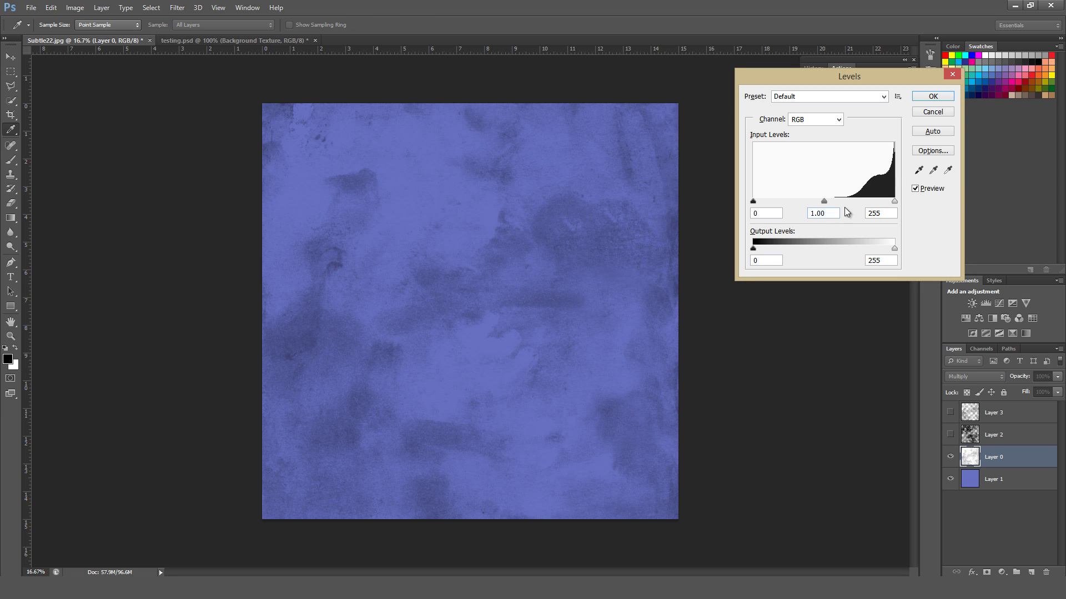
{"action": "left_click_drag", "start_coordinate": [753, 201], "coordinate": [821, 203]}
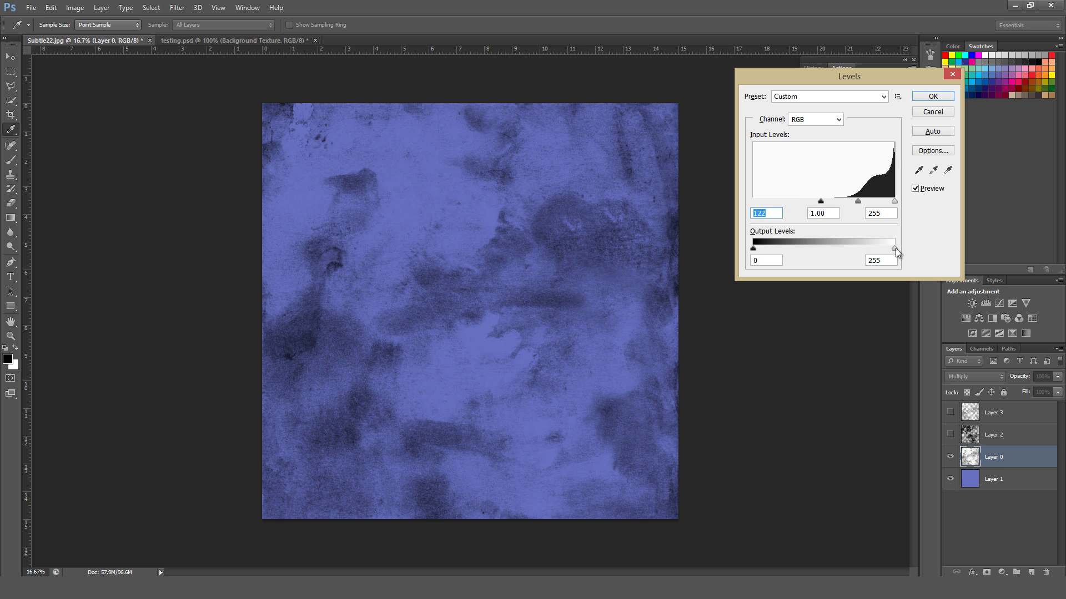
{"action": "left_click_drag", "start_coordinate": [892, 248], "coordinate": [824, 248]}
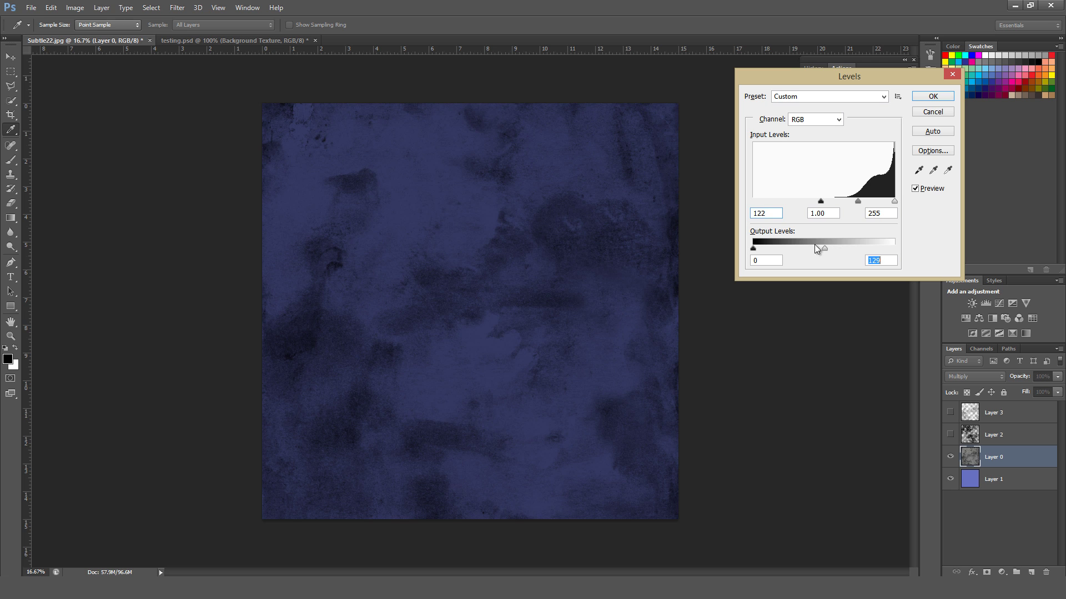
{"action": "type", "text": "255"}
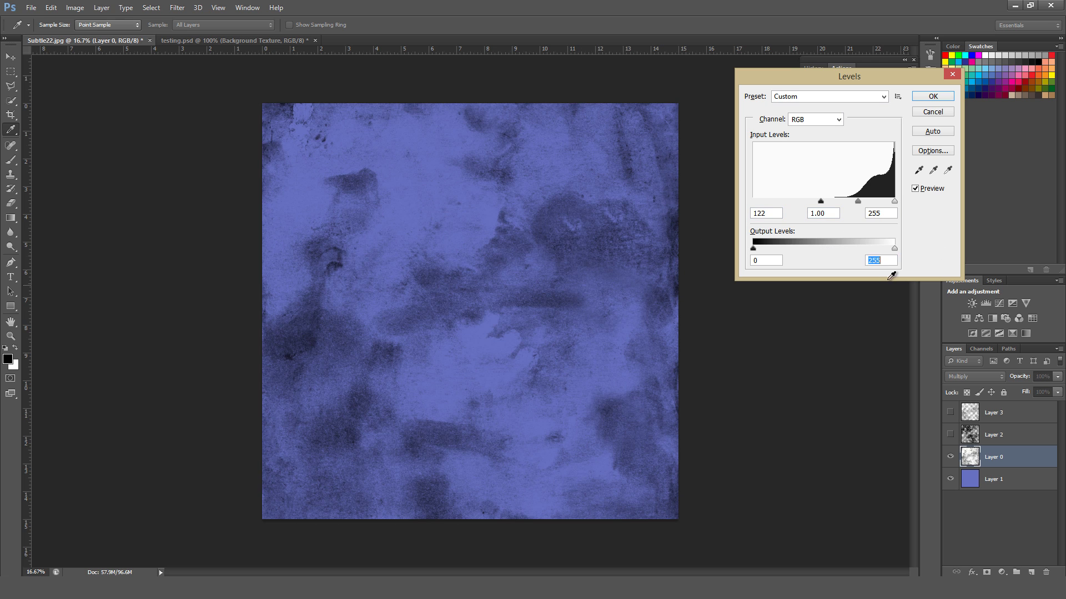
{"action": "key", "text": "Return"}
{"action": "key", "text": "m"}
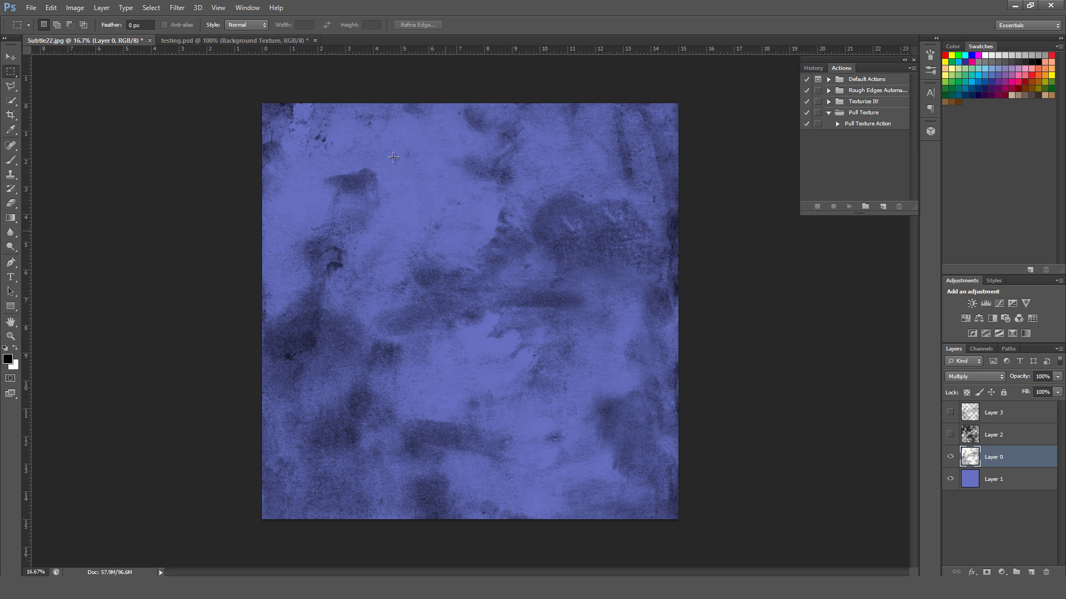
Hide Layer 0, show Layer 3 and colorize it green with hue 111, saturation 41 and lightness +20.
{"action": "left_click", "coordinate": [950, 457]}
{"action": "left_click", "coordinate": [950, 412]}
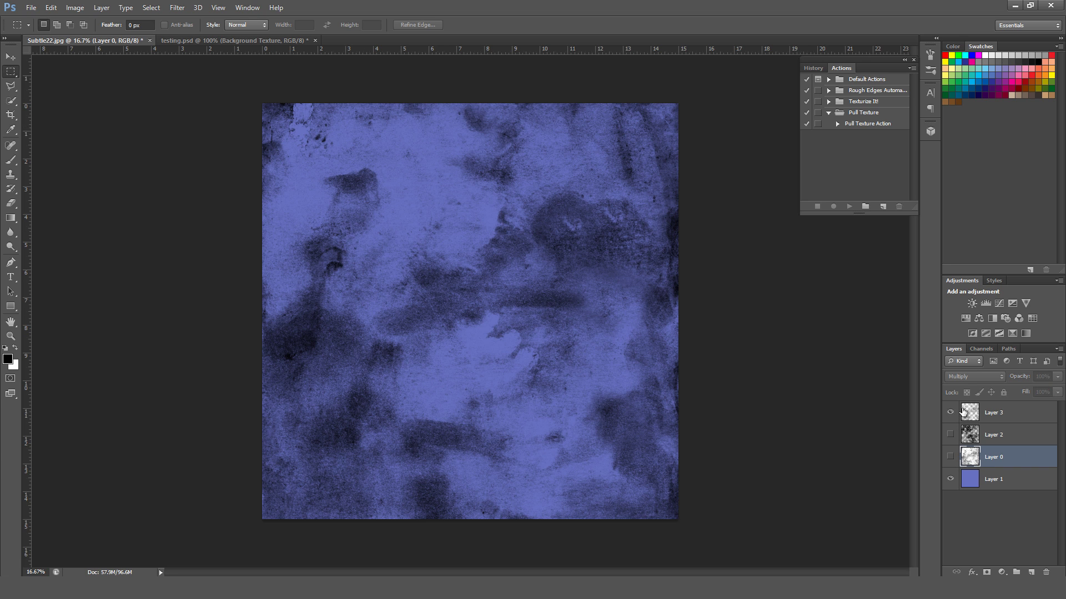
{"action": "left_click", "coordinate": [967, 413]}
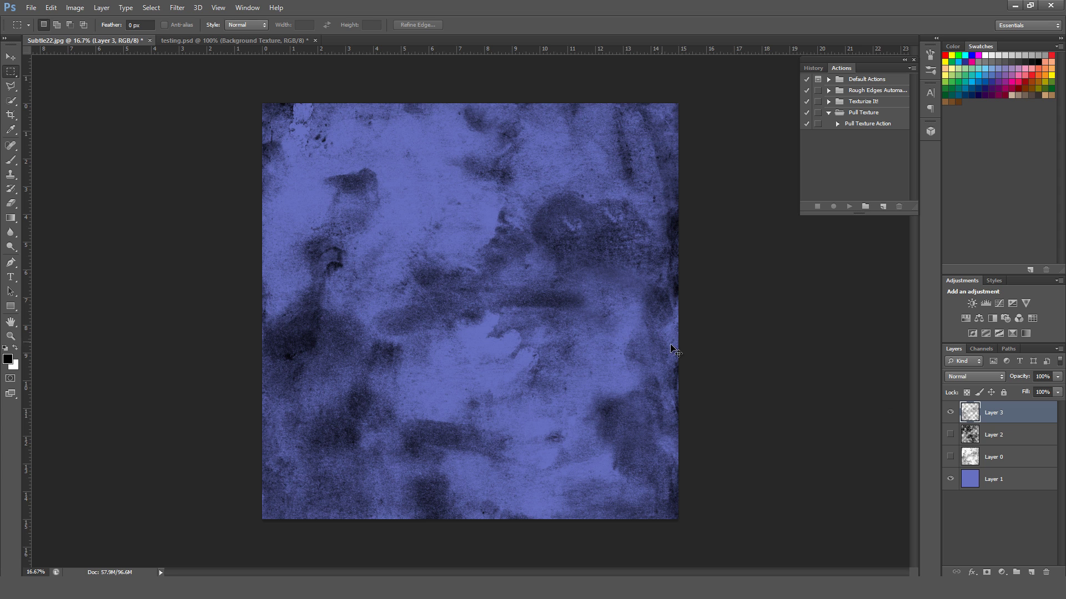
{"action": "key", "text": "ctrl+u"}
{"action": "left_click", "coordinate": [951, 323]}
{"action": "left_click_drag", "start_coordinate": [837, 311], "coordinate": [817, 267]}
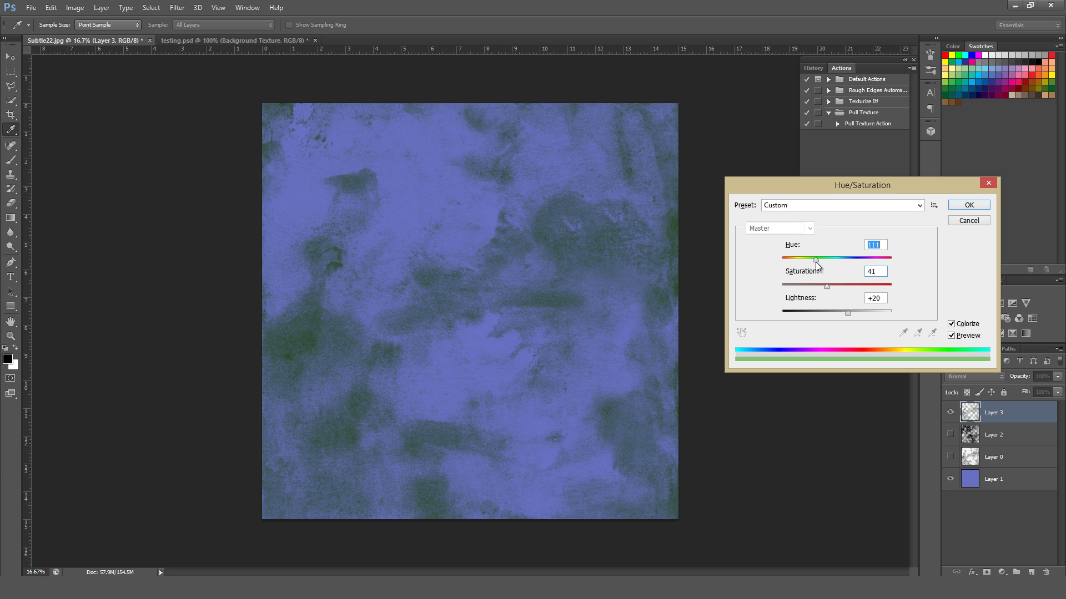
{"action": "left_click", "coordinate": [965, 205]}
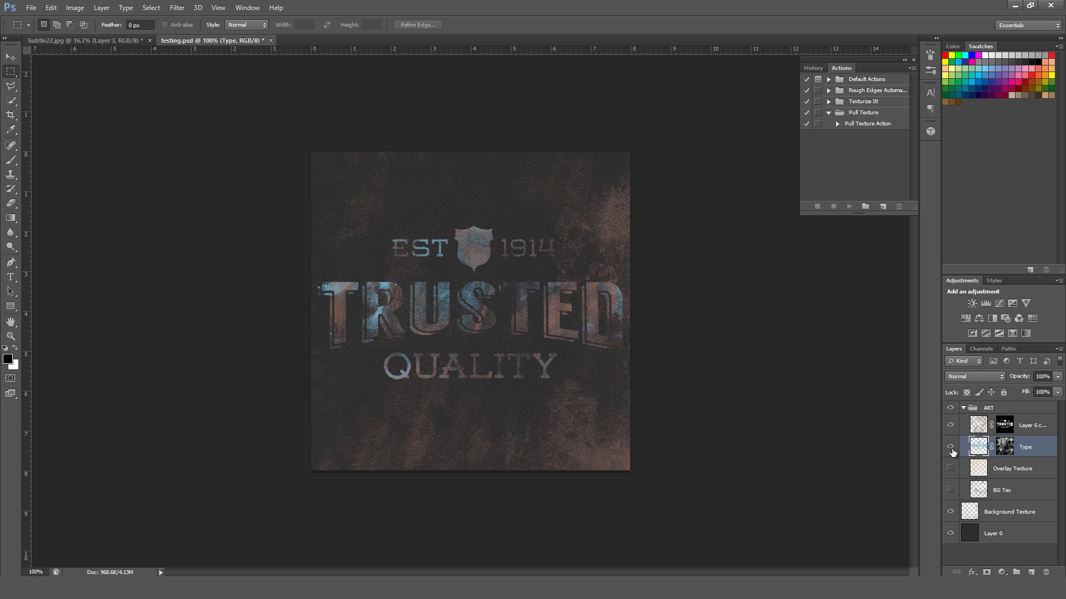
In testing.psd, hide Layer 6 copy and place the Type layer inside a new layer group.
{"action": "left_click", "coordinate": [950, 425]}
{"action": "left_click", "coordinate": [950, 447]}
{"action": "left_click", "coordinate": [950, 447]}
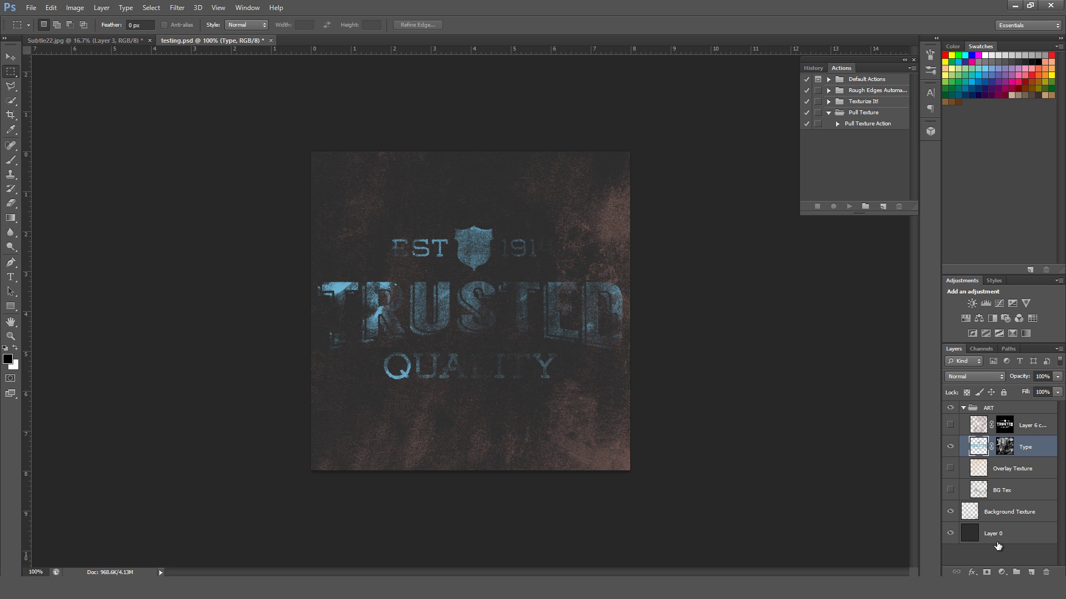
{"action": "left_click", "coordinate": [1018, 572]}
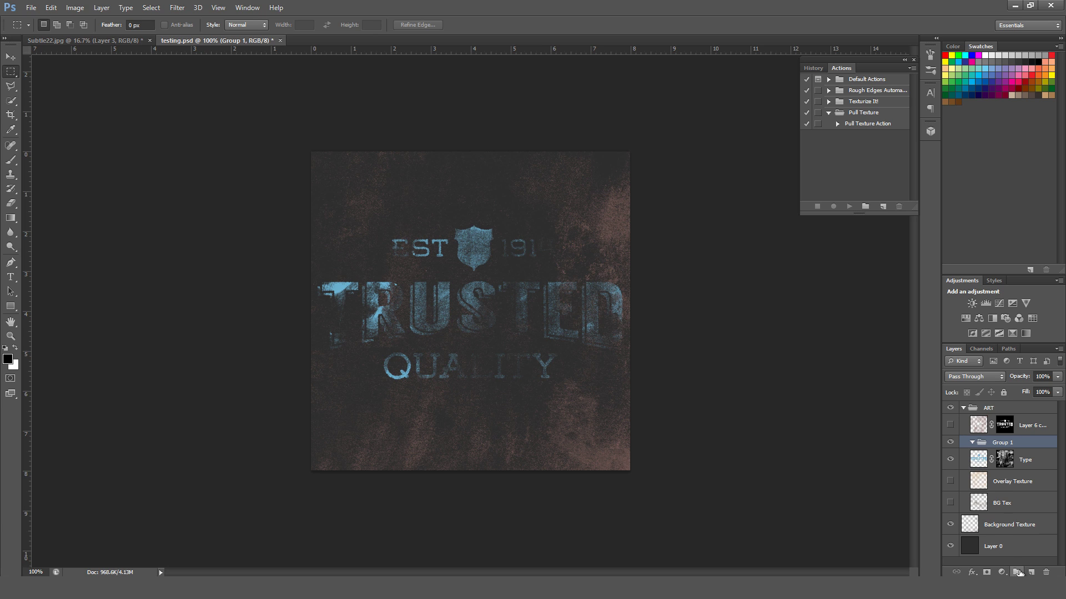
{"action": "key", "text": "ctrl+z"}
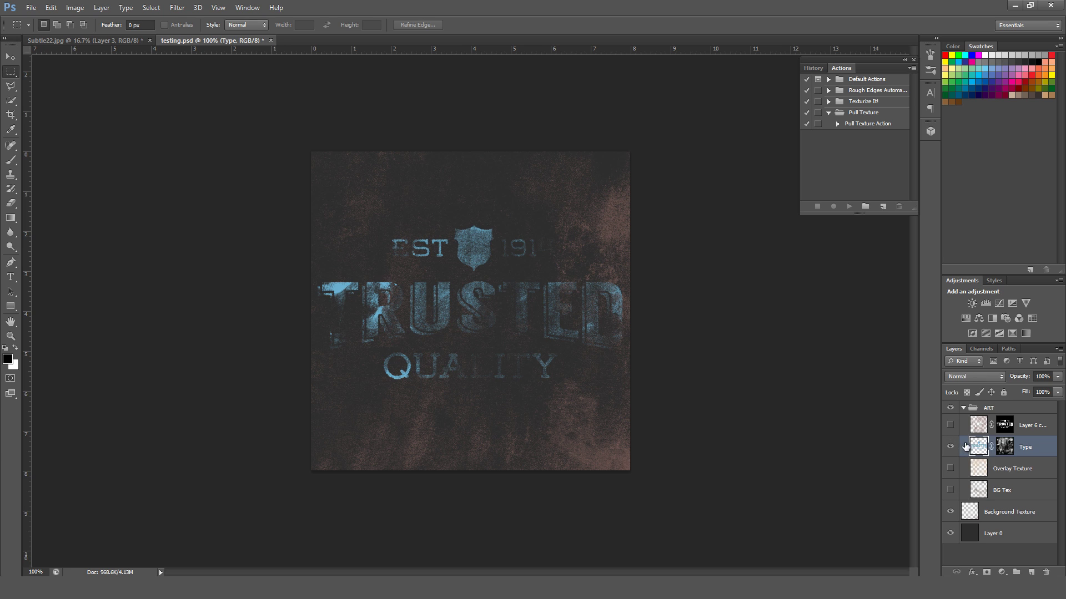
{"action": "left_click", "coordinate": [1019, 572]}
{"action": "left_click_drag", "start_coordinate": [969, 458], "coordinate": [982, 448]}
{"action": "left_click", "coordinate": [983, 446]}
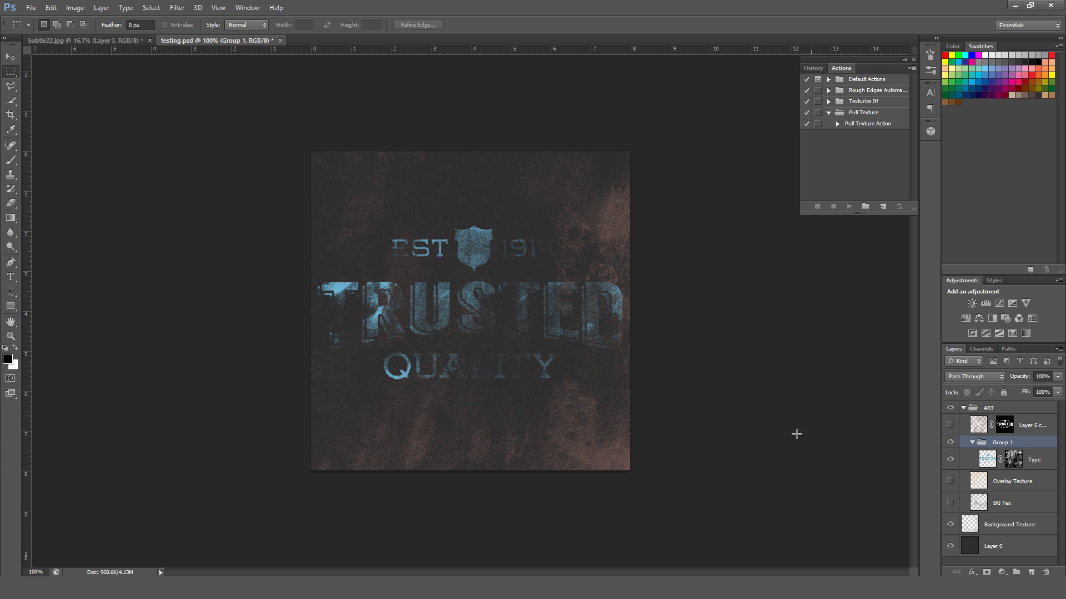
Hide the Background Texture layer and compare Type with its mask disabled and enabled, leaving the mask enabled.
{"action": "left_click", "coordinate": [950, 524]}
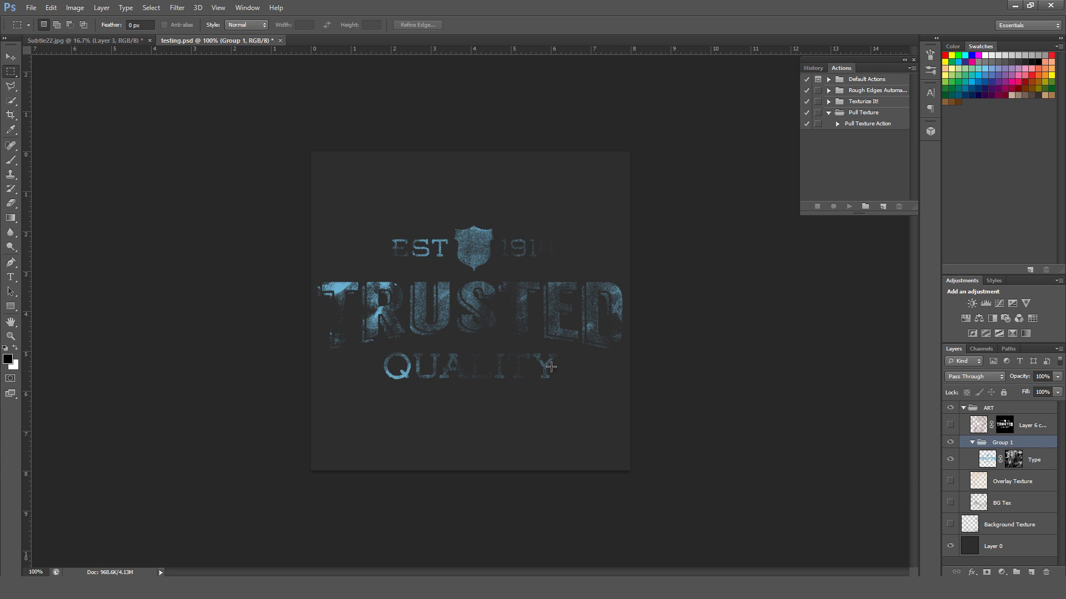
{"action": "left_click", "coordinate": [966, 461]}
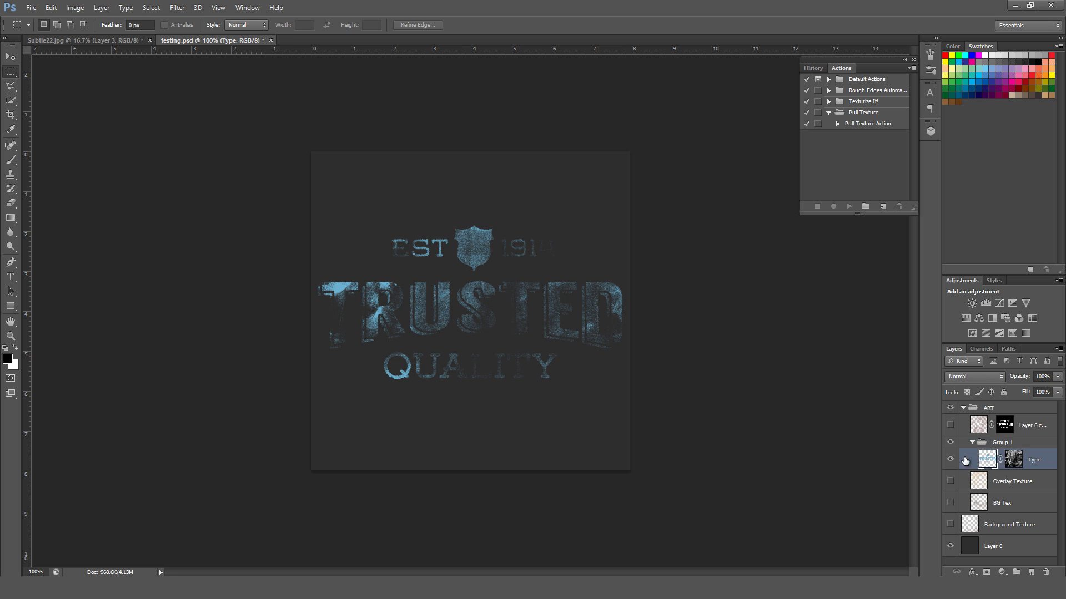
{"action": "left_click", "coordinate": [1013, 459], "text": "shift"}
{"action": "left_click", "coordinate": [1013, 460], "text": "shift"}
{"action": "left_click", "coordinate": [1013, 459], "text": "shift"}
{"action": "left_click", "coordinate": [1013, 459], "text": "shift"}
Load the BG Tex layer's transparency as a selection and add it as a layer mask on the group containing Type.
{"action": "left_click", "coordinate": [997, 444]}
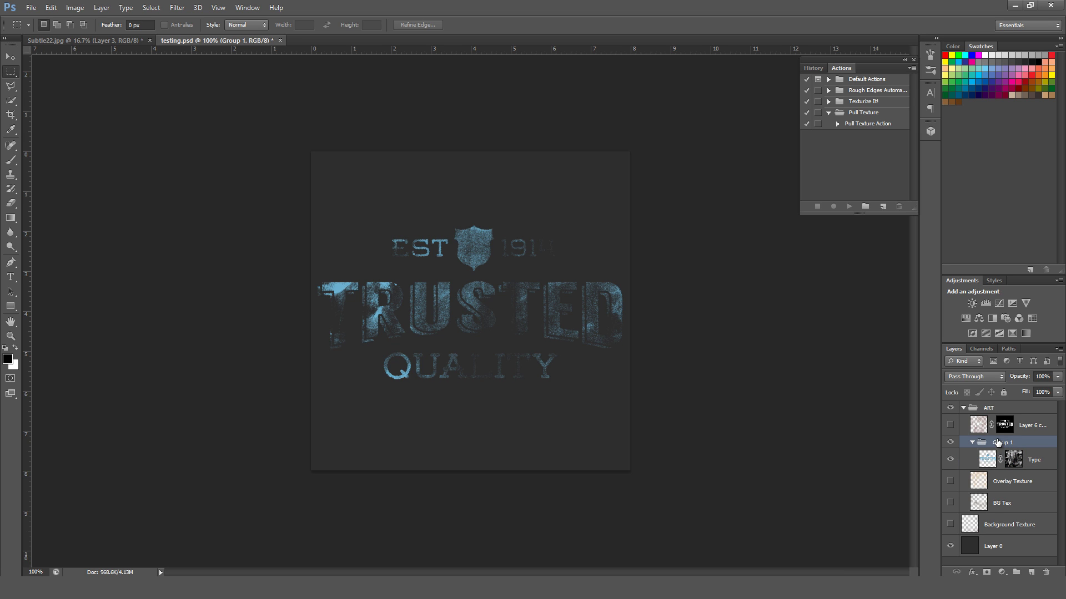
{"action": "left_click", "coordinate": [980, 506], "text": "ctrl"}
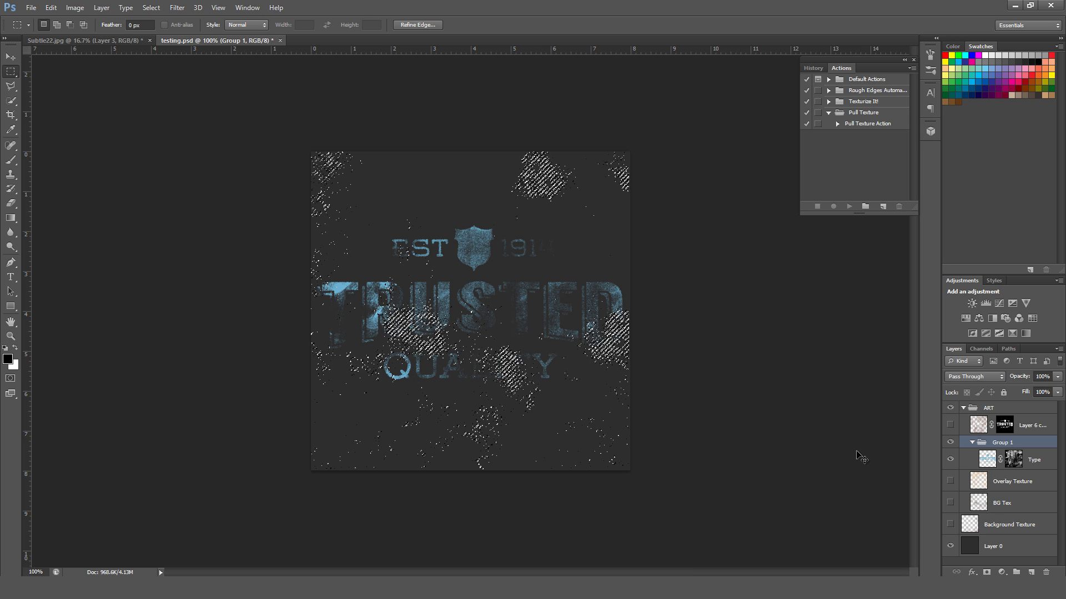
{"action": "left_click", "coordinate": [972, 442]}
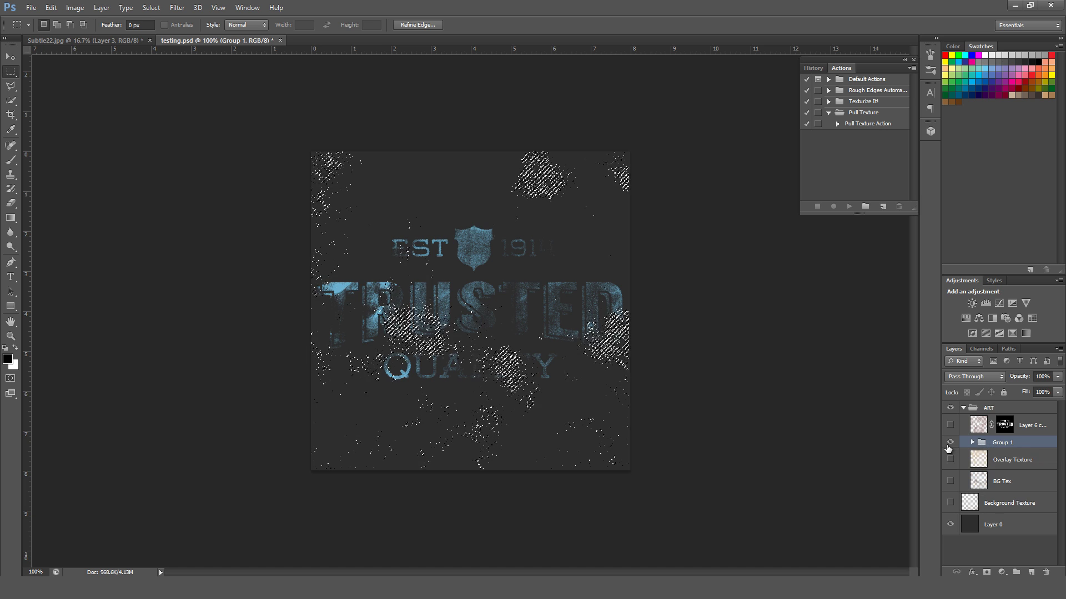
{"action": "left_click", "coordinate": [984, 572]}
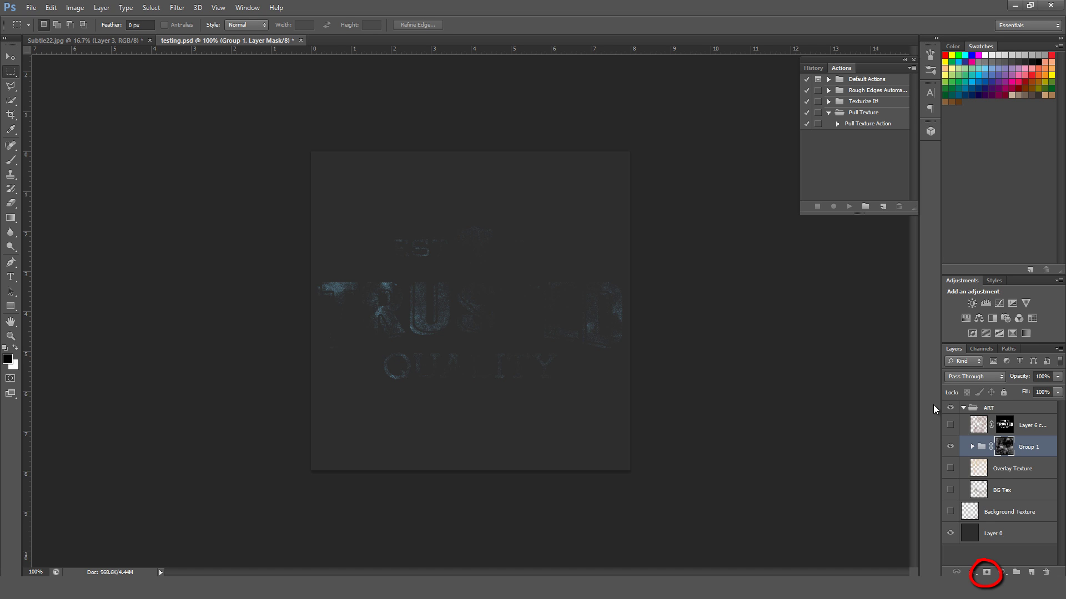
{"action": "left_click", "coordinate": [972, 447]}
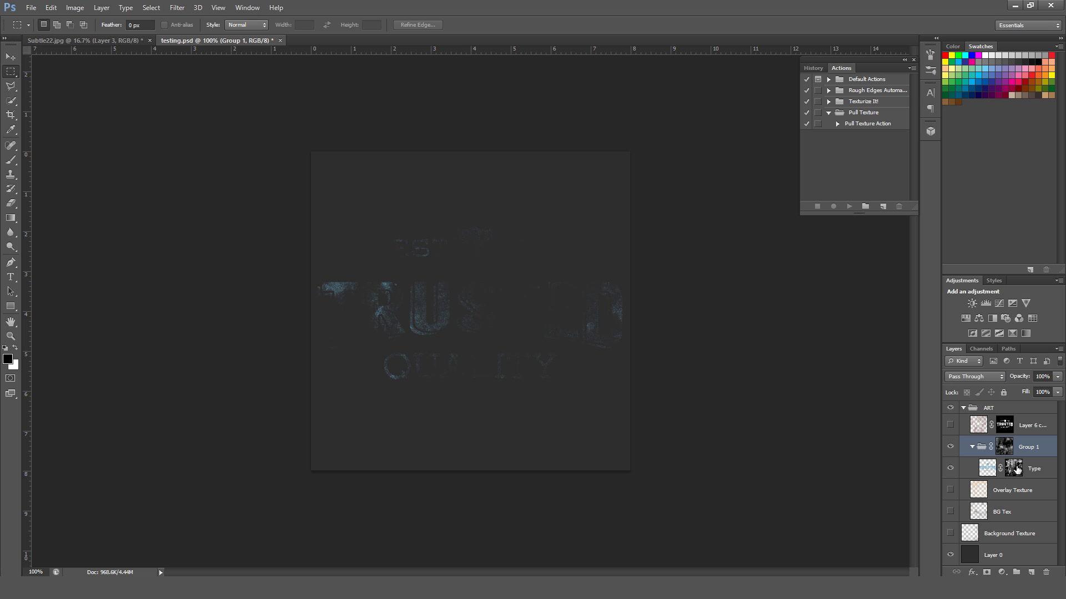
Compare the artwork with the Type layer's mask disabled, and with Group 1's mask disabled, leaving both masks enabled.
{"action": "left_click", "coordinate": [1015, 469], "text": "shift"}
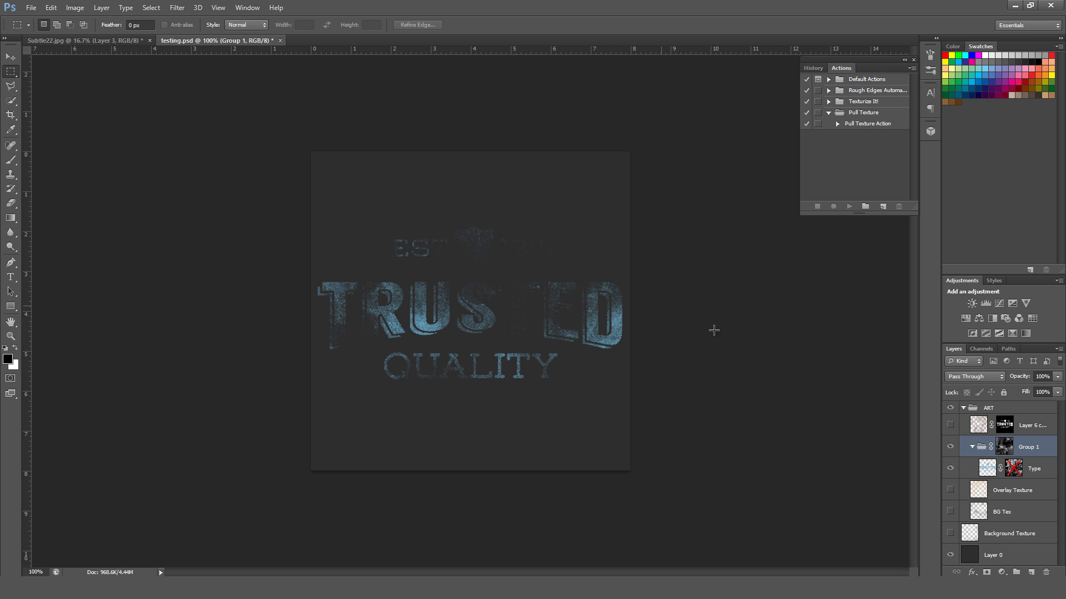
{"action": "left_click_drag", "start_coordinate": [1013, 469], "coordinate": [1009, 447]}
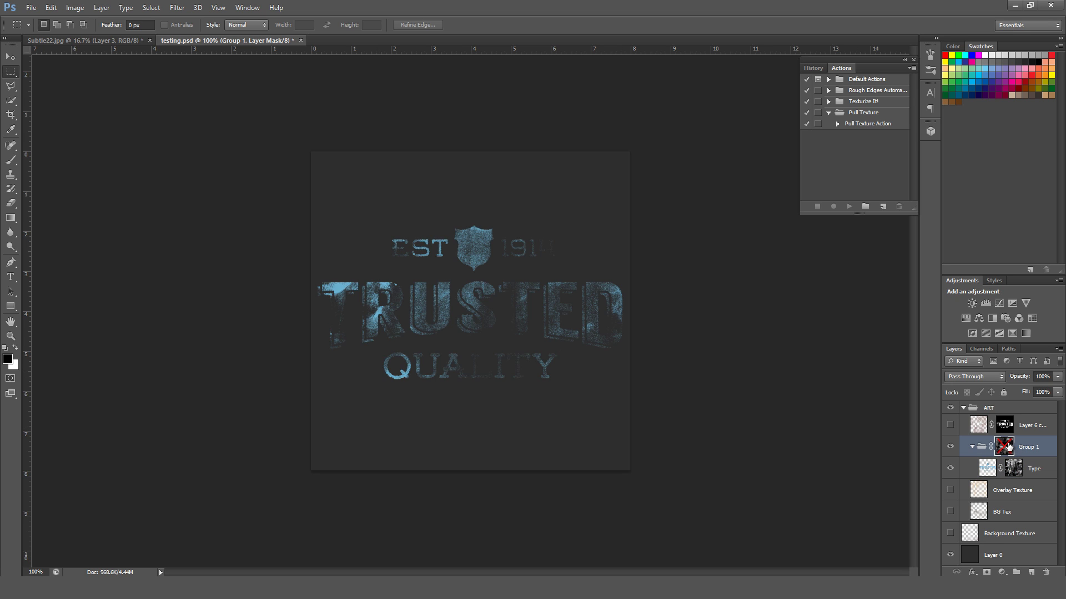
{"action": "left_click", "coordinate": [1009, 447], "text": "shift"}
Invert the layer mask on Group 1.
{"action": "key", "text": "ctrl+i"}
{"action": "key", "text": "ctrl+i"}
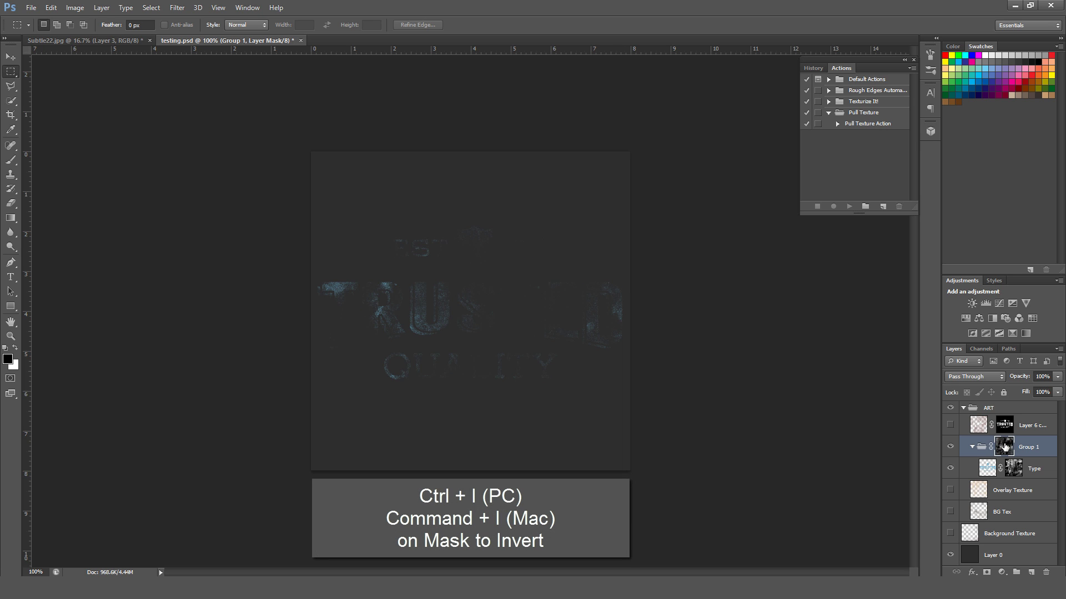
{"action": "key", "text": "ctrl+i"}
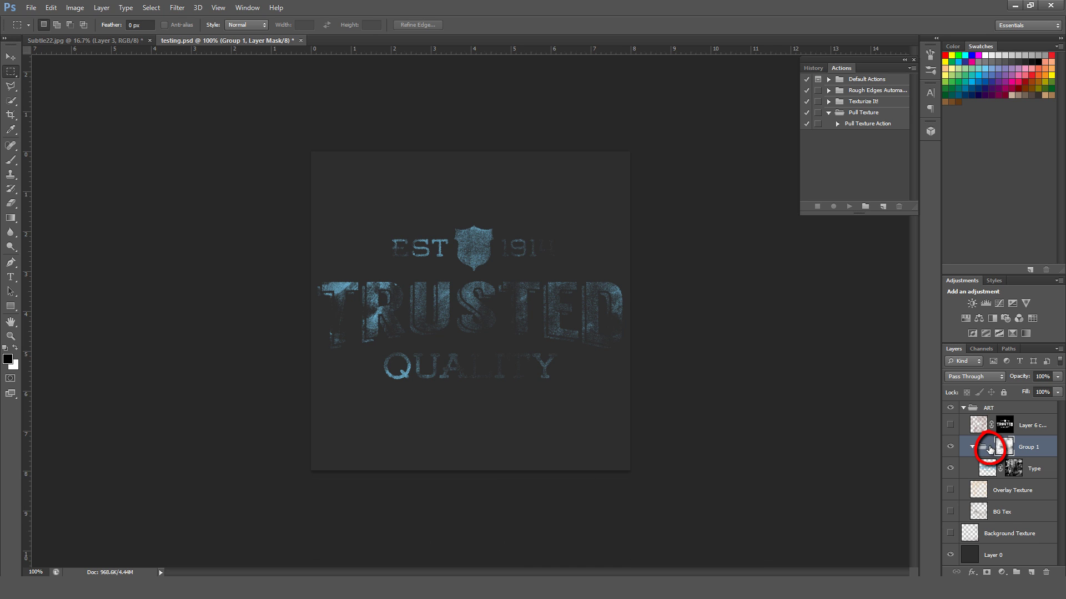
Unlink Group 1's mask from the group and rotate the mask about 93° counterclockwise, shifting it slightly upward.
{"action": "left_click", "coordinate": [989, 447]}
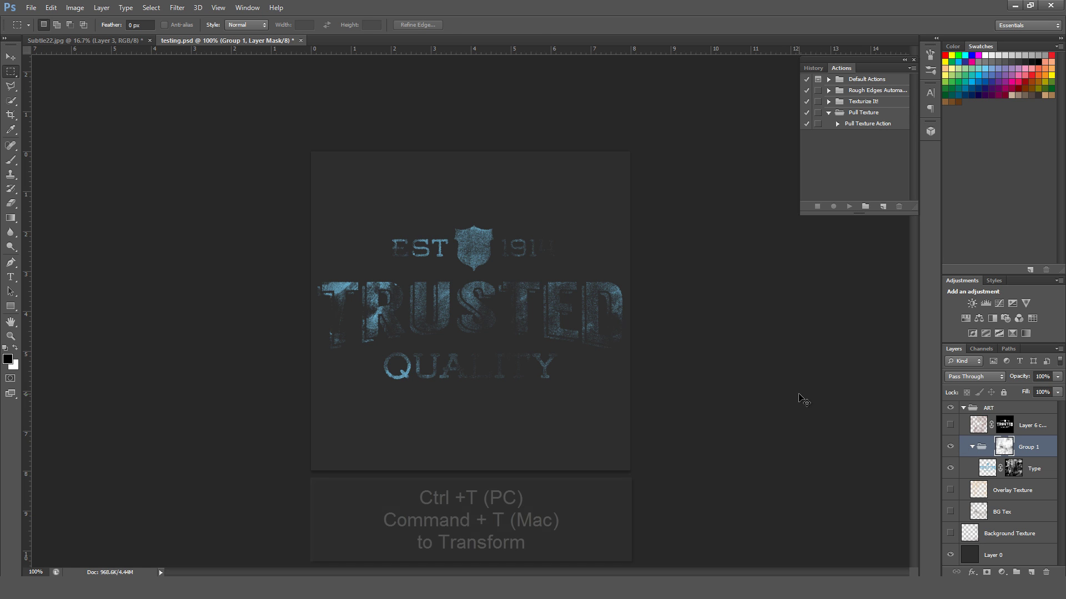
{"action": "key", "text": "ctrl+t"}
{"action": "left_click_drag", "start_coordinate": [671, 253], "coordinate": [412, 182]}
{"action": "left_click_drag", "start_coordinate": [522, 289], "coordinate": [518, 240]}
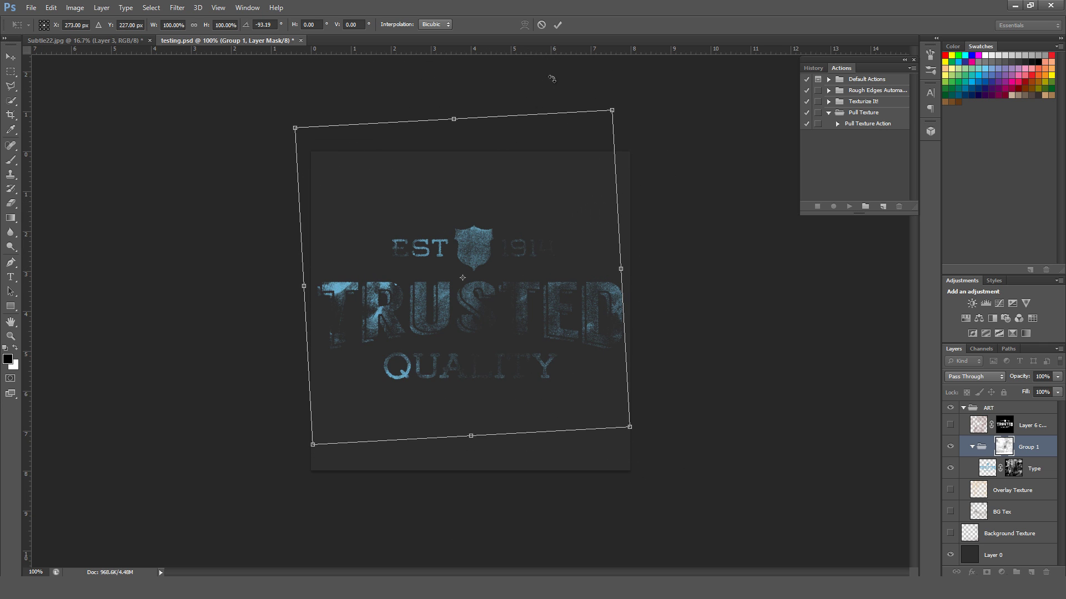
{"action": "left_click", "coordinate": [558, 25]}
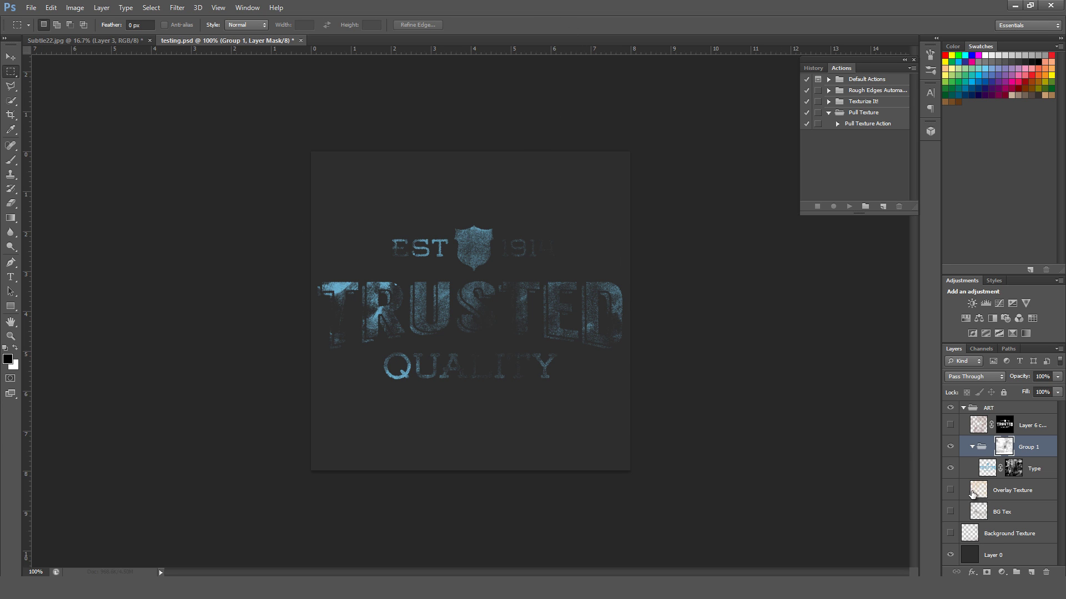
Check the artwork with Layer 0 hidden and with Overlay Texture visible, restoring both layers' visibility.
{"action": "left_click", "coordinate": [950, 555]}
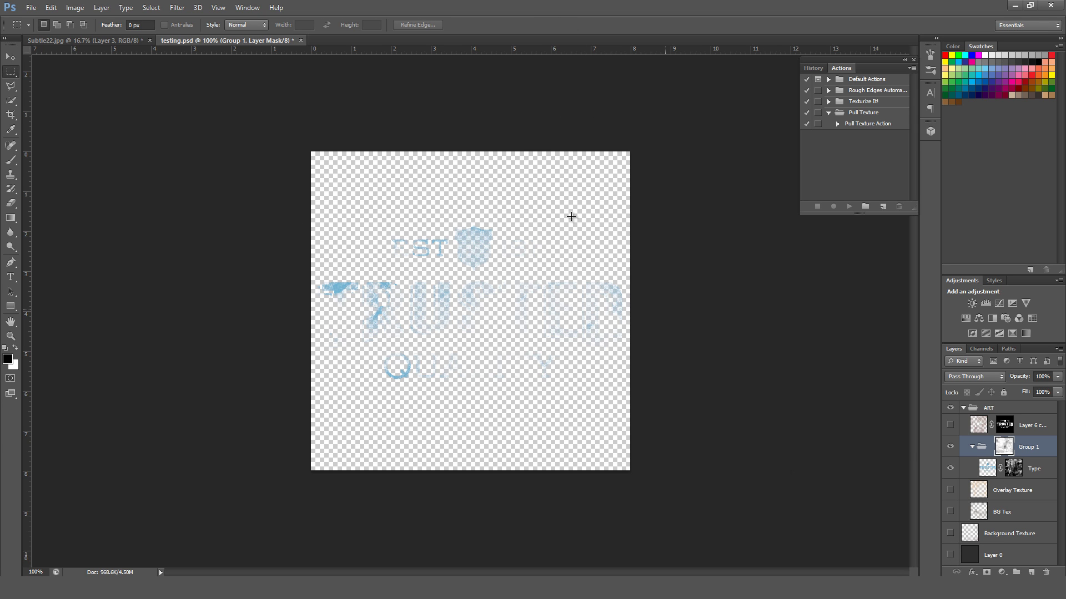
{"action": "left_click", "coordinate": [950, 555]}
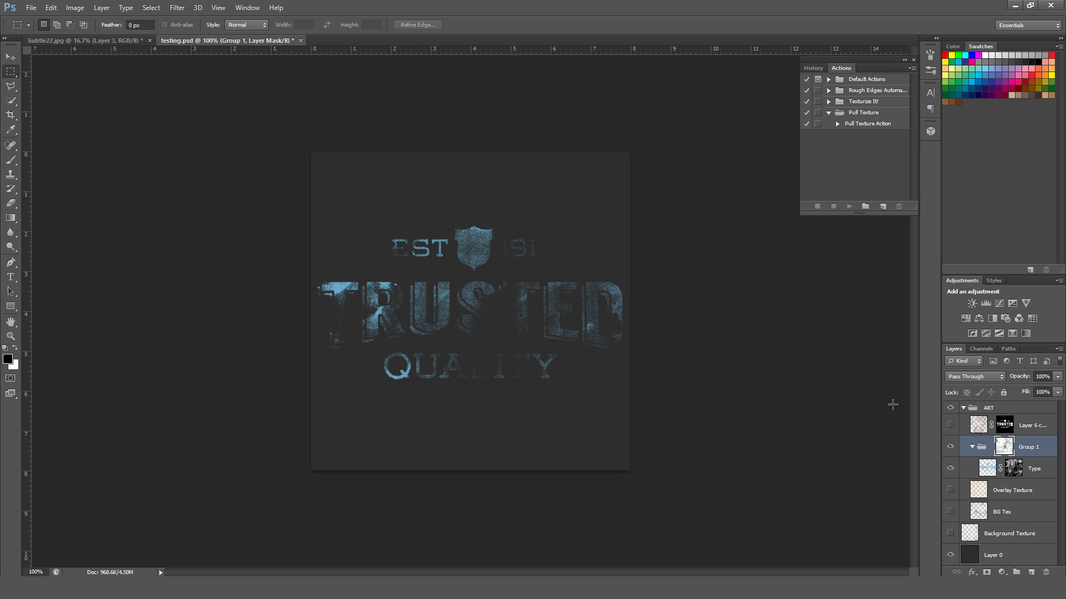
{"action": "left_click", "coordinate": [950, 490]}
{"action": "left_click", "coordinate": [951, 490]}
Show the Background Texture, Layer 6 copy and BG Tex layers.
{"action": "left_click", "coordinate": [950, 533]}
{"action": "left_click", "coordinate": [950, 425]}
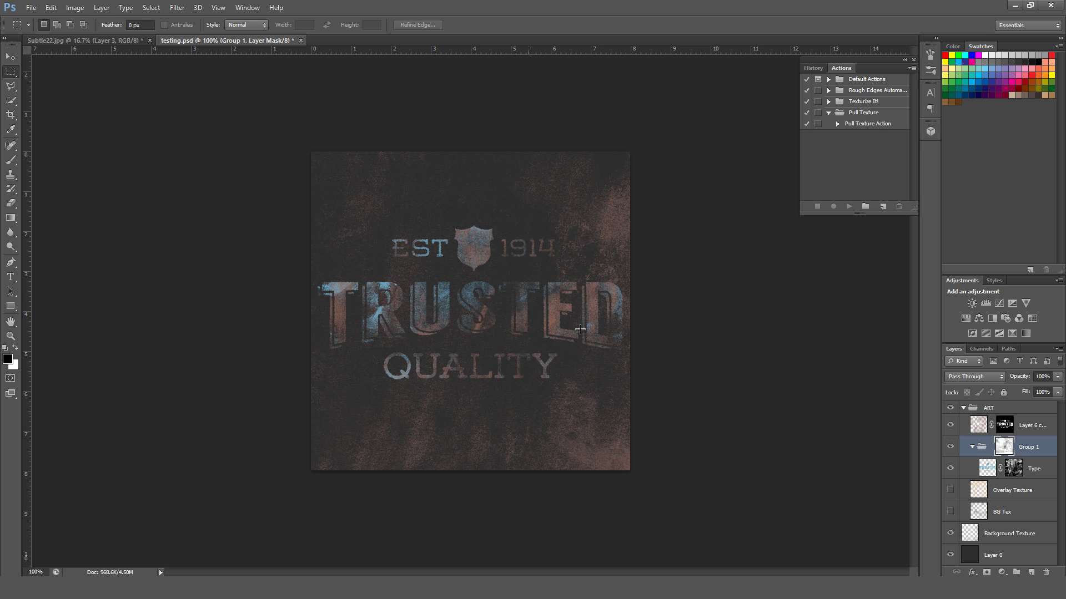
{"action": "left_click", "coordinate": [978, 512]}
{"action": "left_click", "coordinate": [951, 512]}
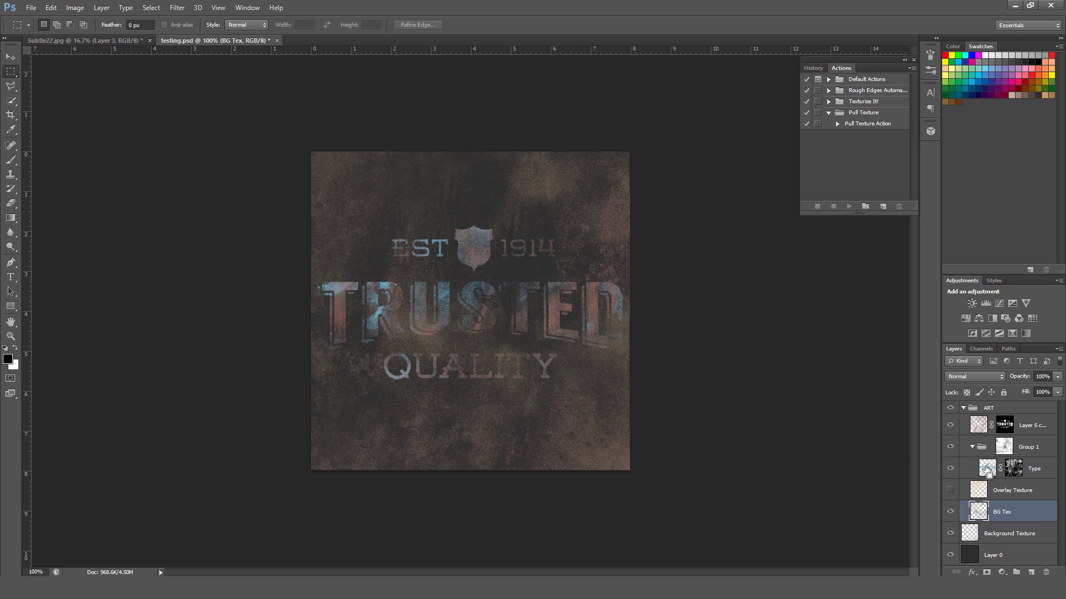
Load the Type layer's transparency as a selection, fill it with white on a new layer above Overlay Texture, and deselect.
{"action": "left_click", "coordinate": [987, 468], "text": "ctrl"}
{"action": "left_click", "coordinate": [999, 490]}
{"action": "key", "text": "ctrl+shift+alt+n"}
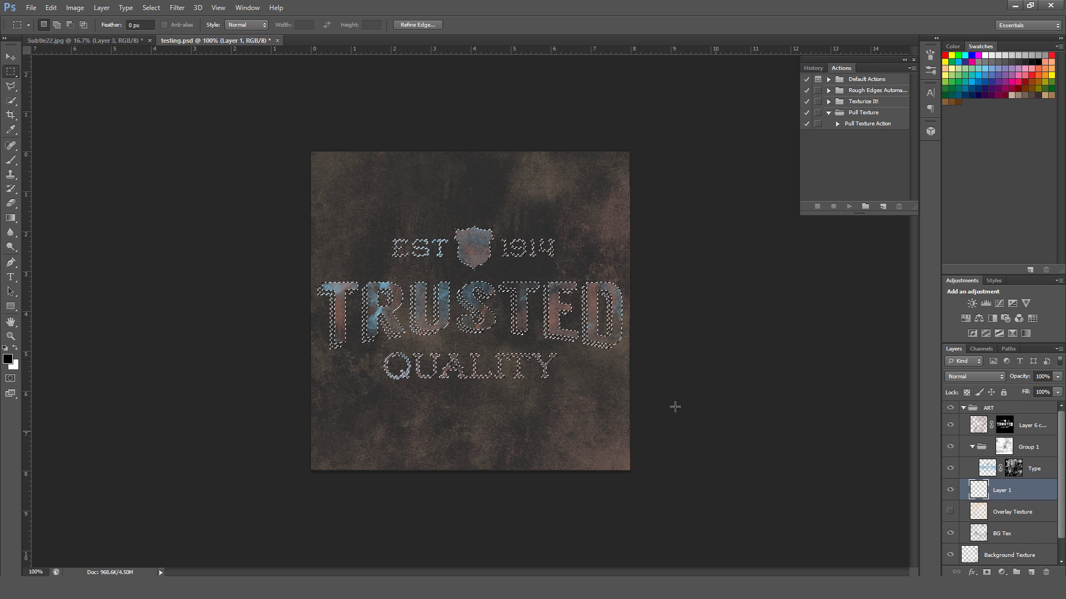
{"action": "key", "text": "x"}
{"action": "key", "text": "alt+BackSpace"}
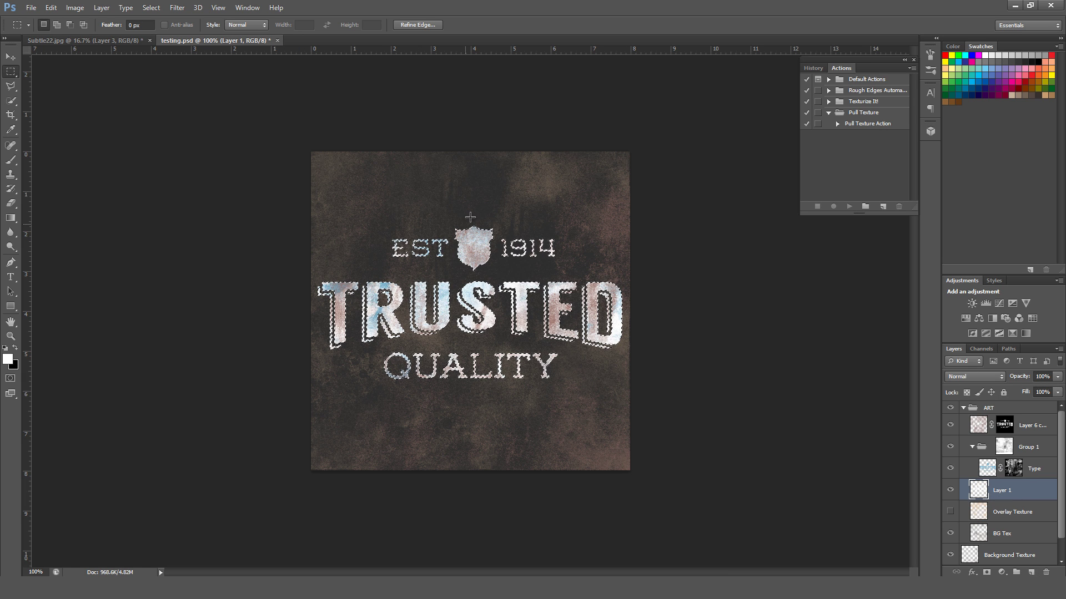
{"action": "key", "text": "ctrl+d"}
Colorize the white lettering on Layer 1 a deep crimson red with Hue/Saturation.
{"action": "key", "text": "ctrl+u"}
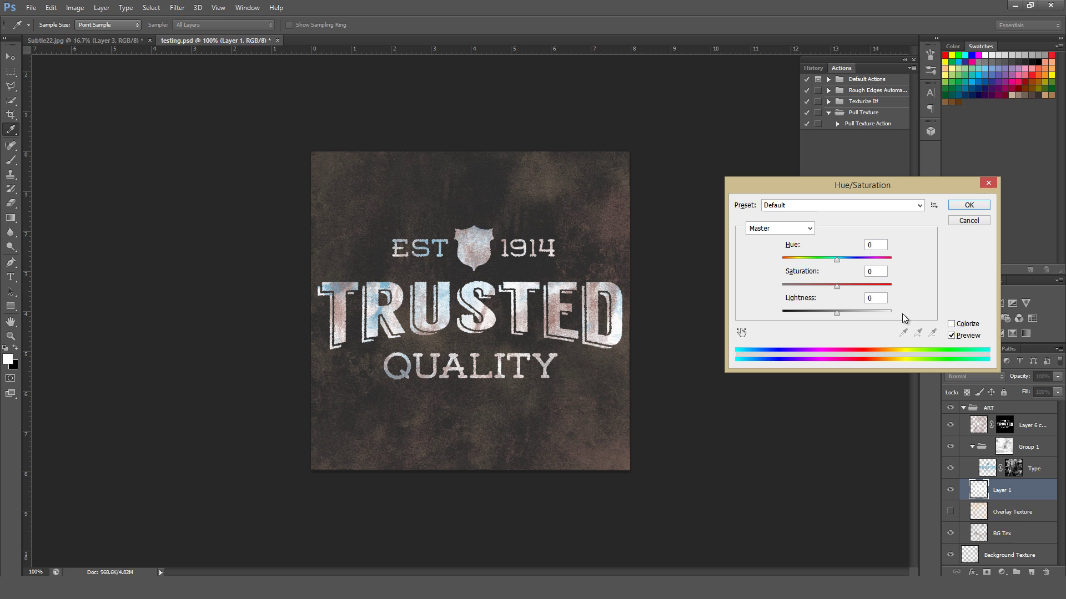
{"action": "left_click", "coordinate": [951, 324]}
{"action": "left_click_drag", "start_coordinate": [832, 315], "coordinate": [838, 287]}
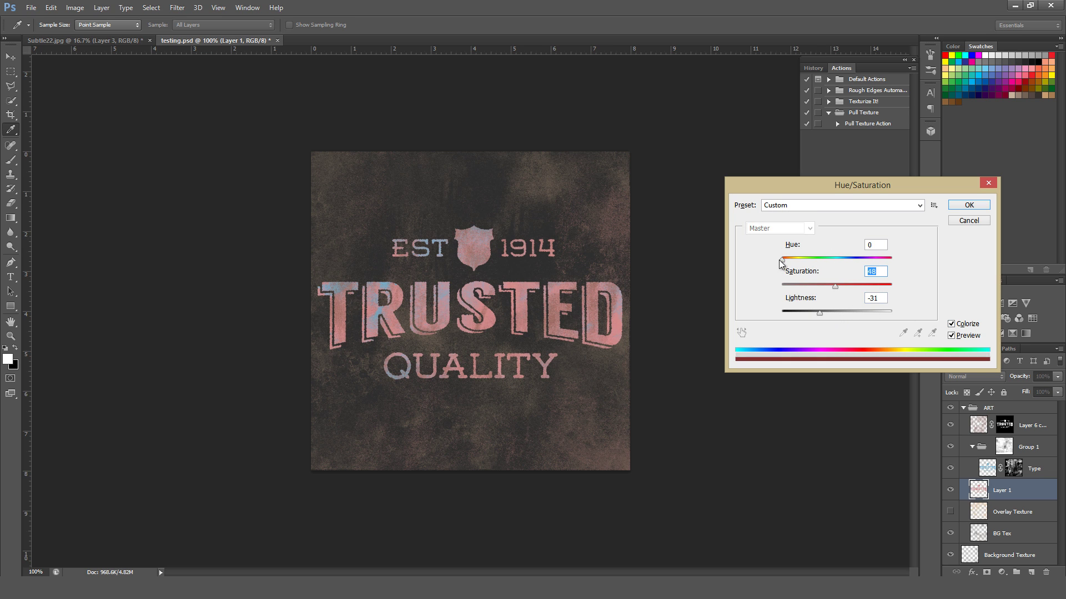
{"action": "left_click_drag", "start_coordinate": [778, 259], "coordinate": [865, 259]}
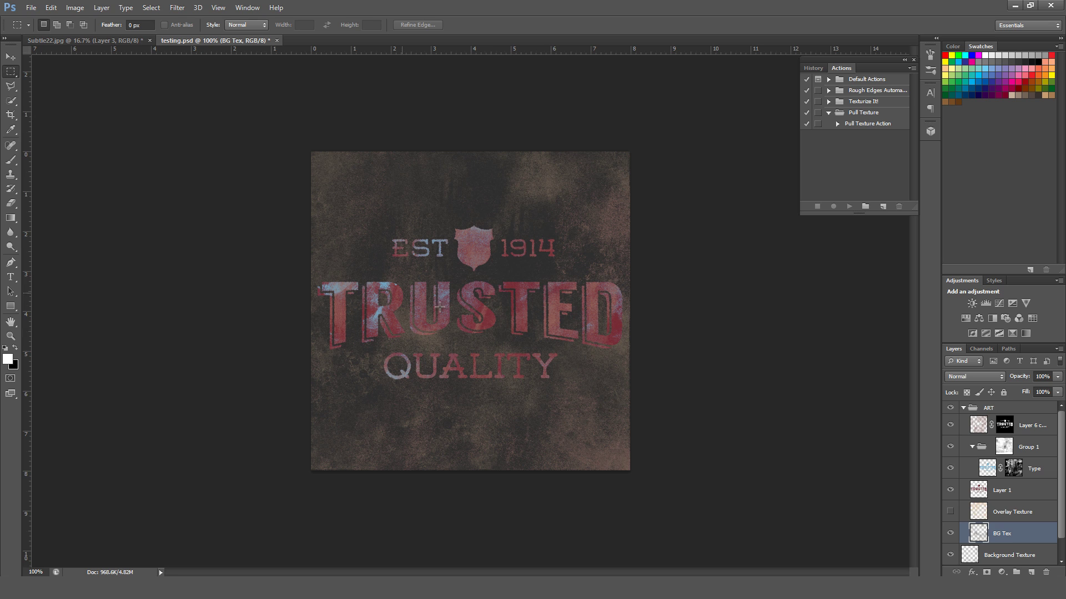
Hide the Background Texture layer.
{"action": "scroll", "coordinate": [989, 545], "scroll_direction": "down", "scroll_amount": 1}
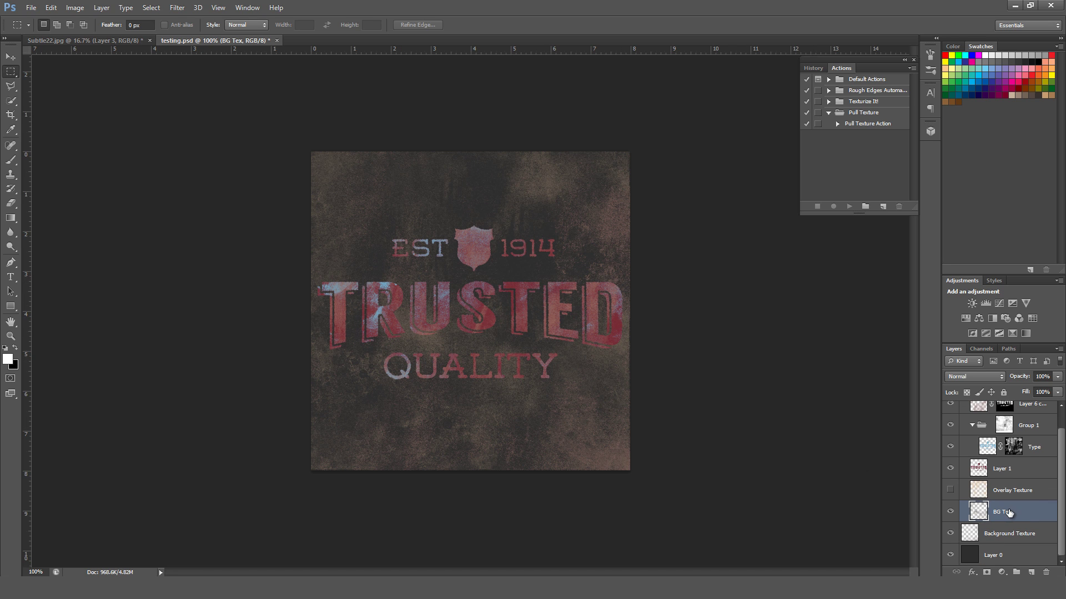
{"action": "left_click", "coordinate": [976, 533]}
{"action": "left_click", "coordinate": [949, 534]}
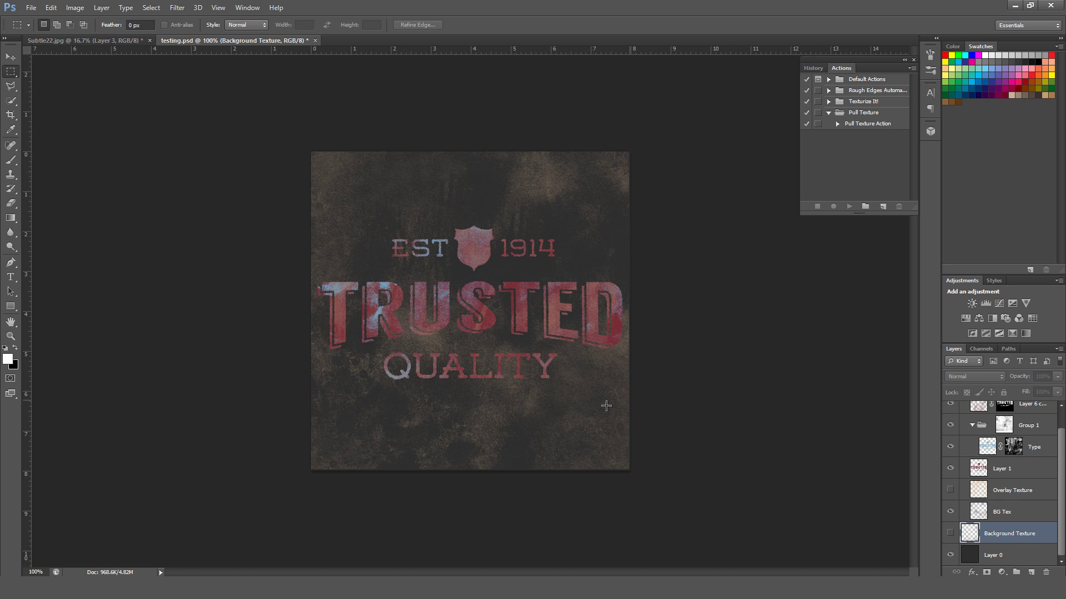
Lower the BG Tex layer's opacity to 32%.
{"action": "left_click", "coordinate": [1017, 512]}
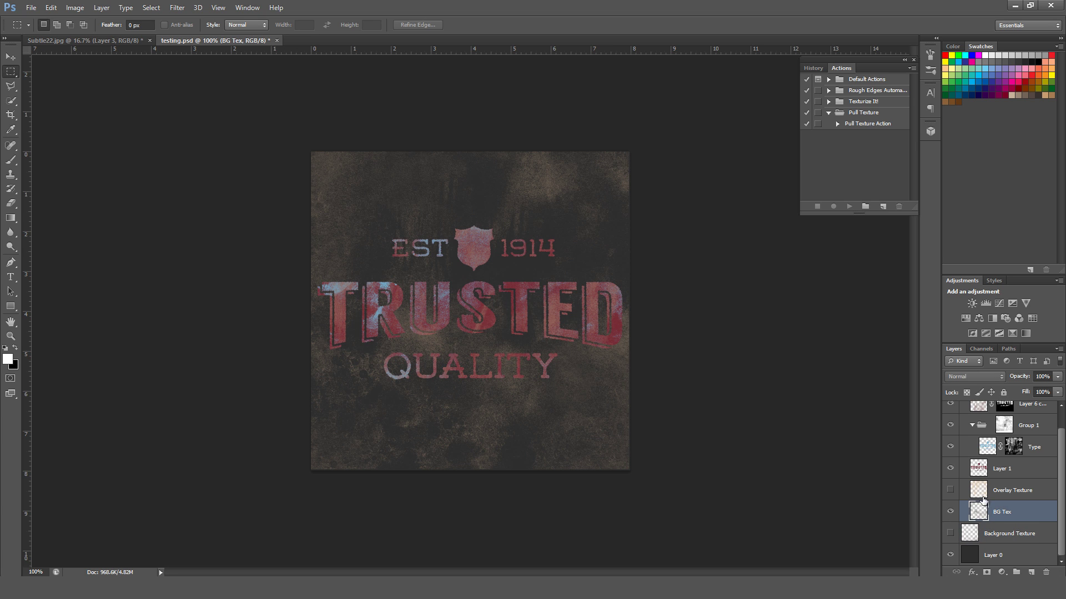
{"action": "left_click", "coordinate": [1057, 377]}
{"action": "left_click_drag", "start_coordinate": [1036, 387], "coordinate": [1024, 387]}
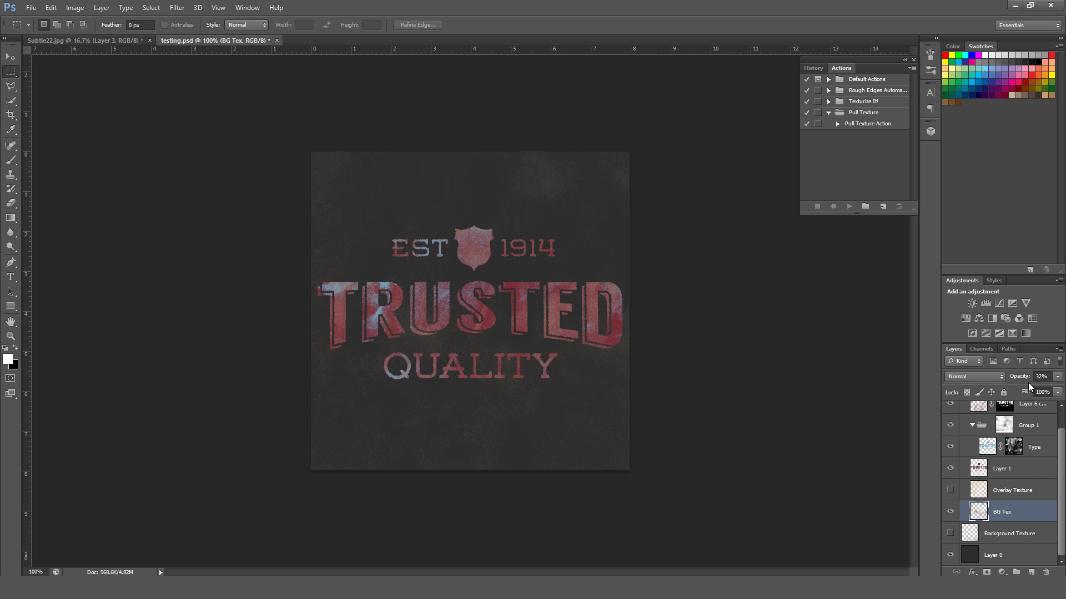
{"action": "left_click", "coordinate": [1028, 382]}
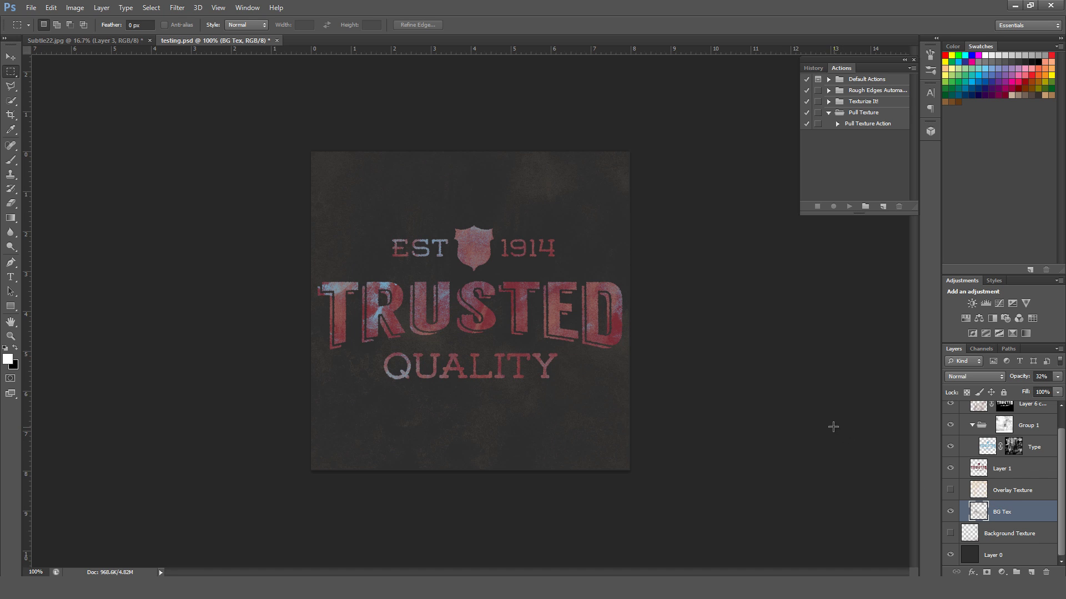